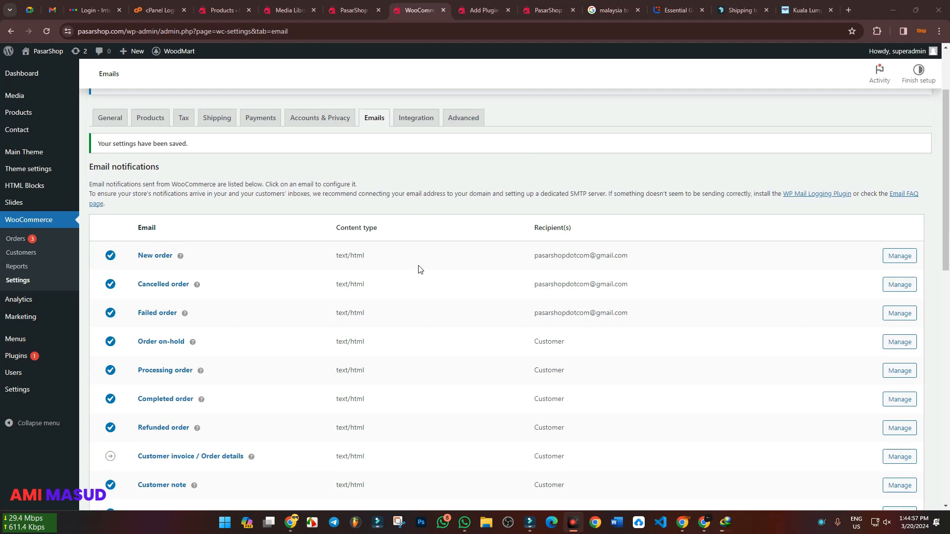
# Review the list of WooCommerce email notifications and highlight the recipient address of the New order email
pyautogui.scroll(-3, 303, 304)
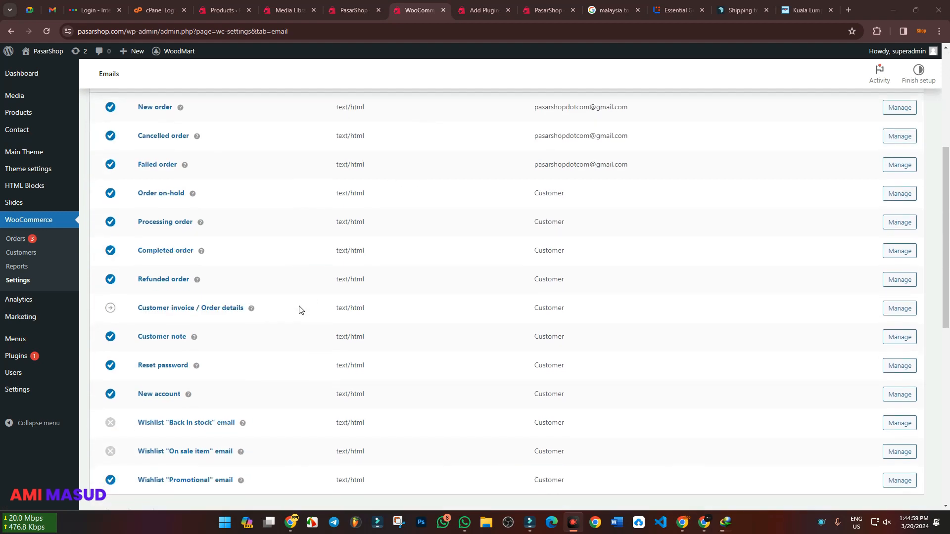
pyautogui.scroll(2, 298, 310)
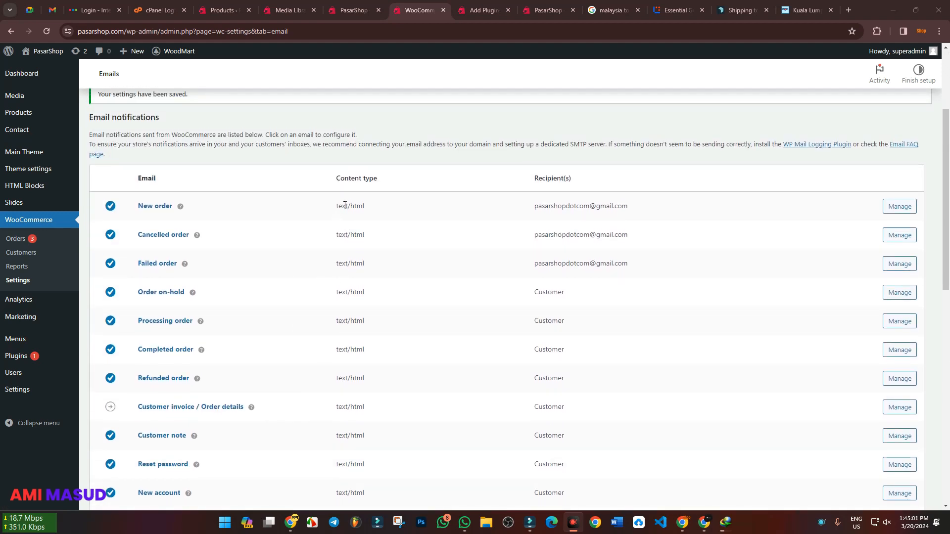
pyautogui.click(540, 212)
pyautogui.moveTo(547, 212); pyautogui.dragTo(632, 210)
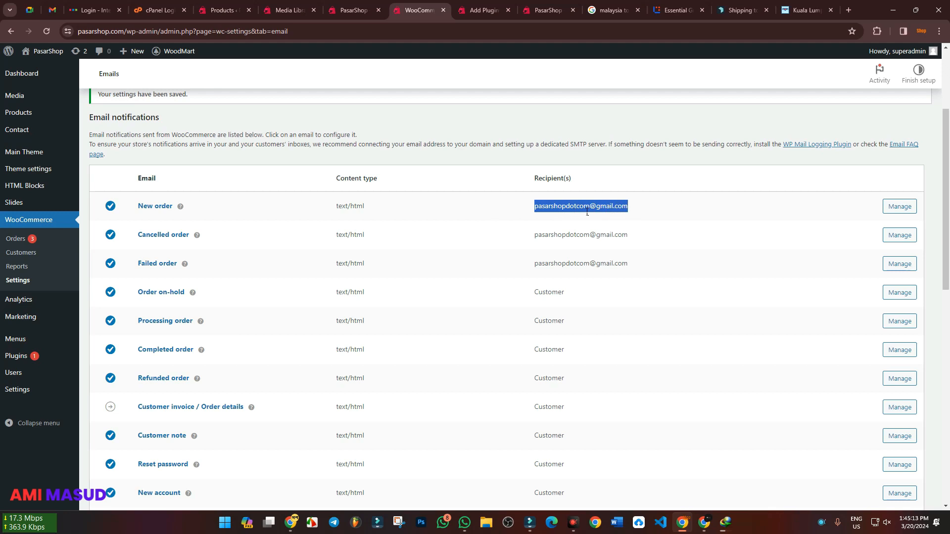
# Open the Gmail inbox in a new browser tab to look at the order notification emails
pyautogui.click(848, 10)
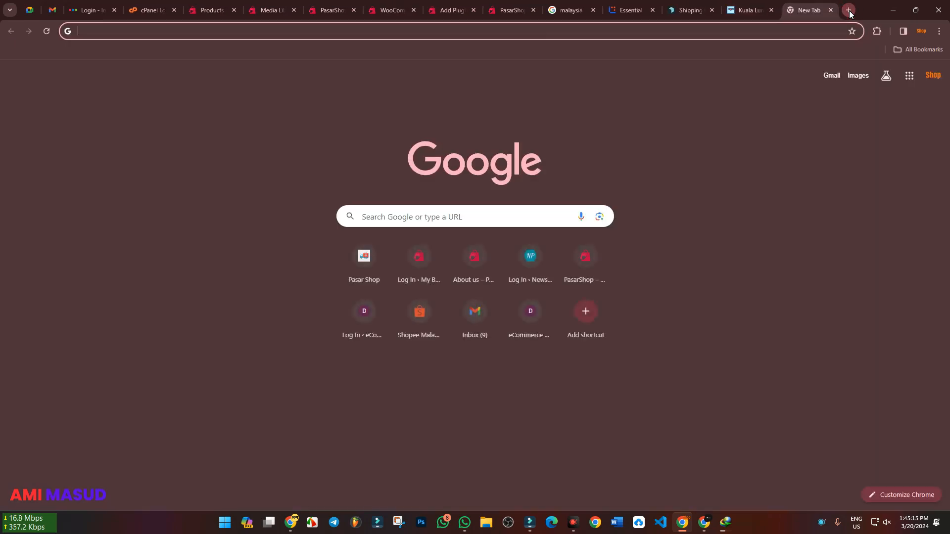
pyautogui.write('gmail.com')
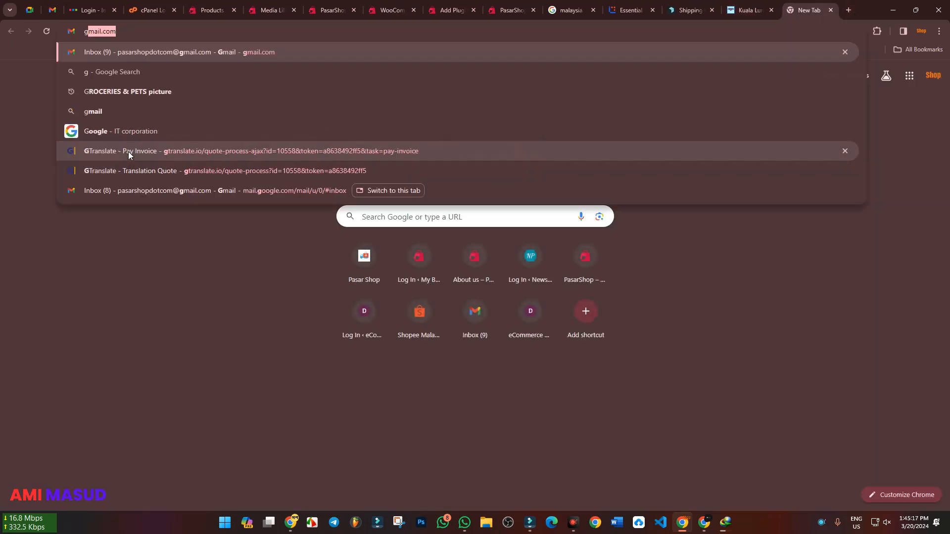
pyautogui.press('Return')
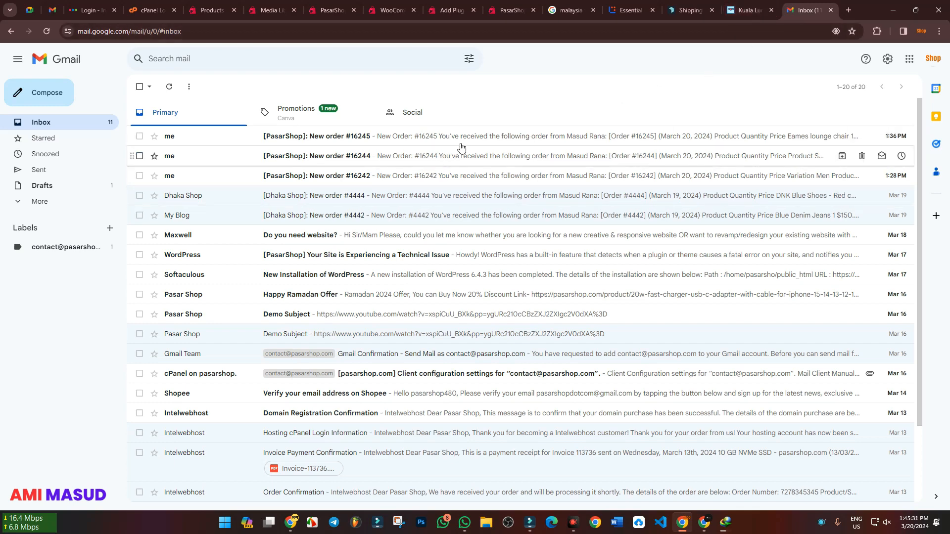
# Return to the WooCommerce email settings and open the configuration of the New order notification
pyautogui.click(391, 9)
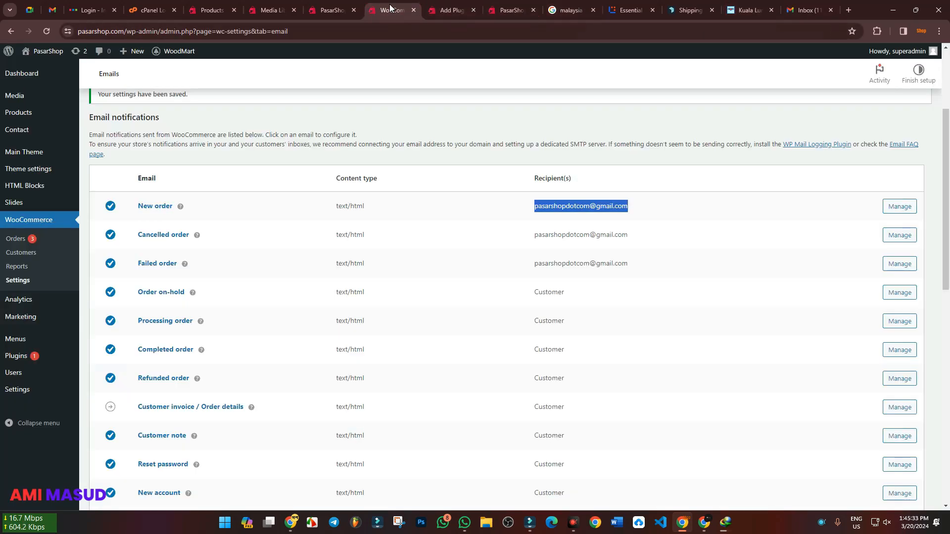
pyautogui.click(411, 199)
pyautogui.moveTo(181, 207)
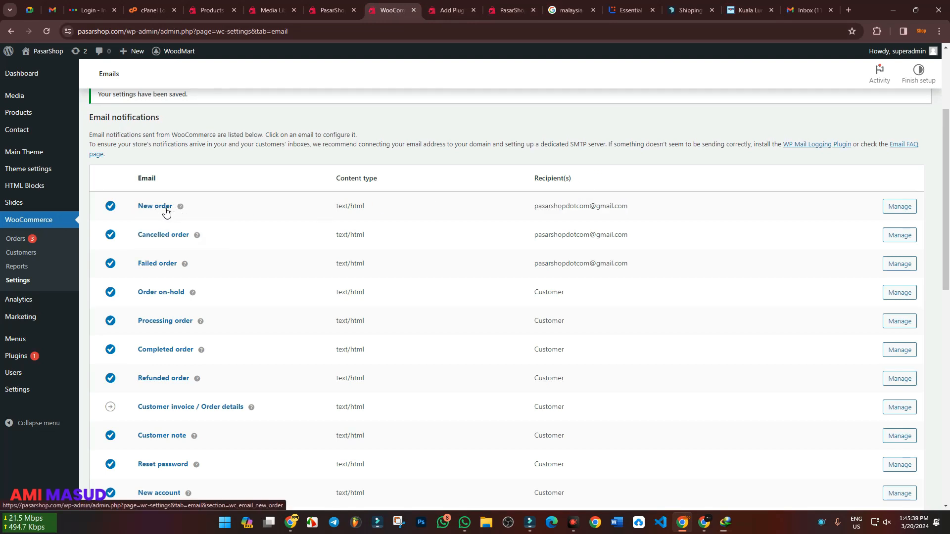
pyautogui.click(165, 208)
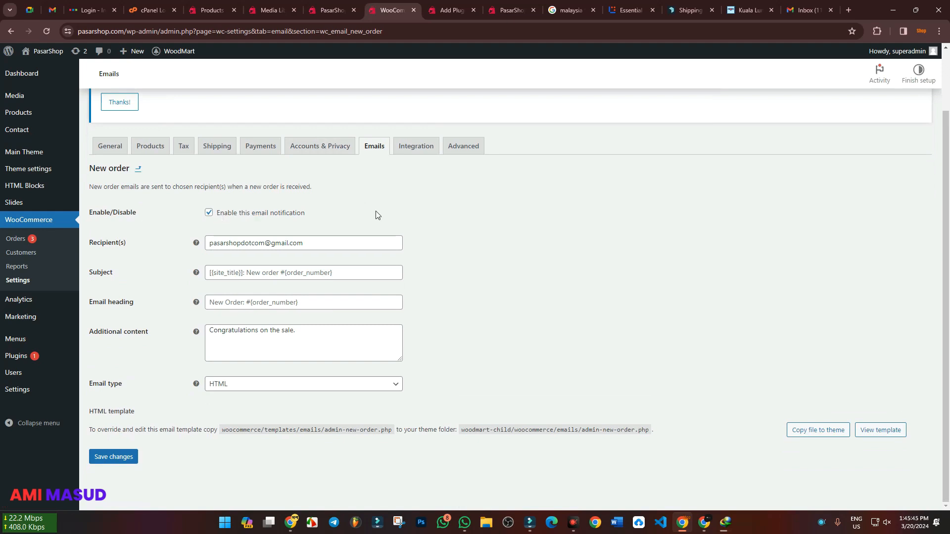
# Check the Gmail inbox for order emails and read the help for the New order notification's Recipient(s) field
pyautogui.click(808, 9)
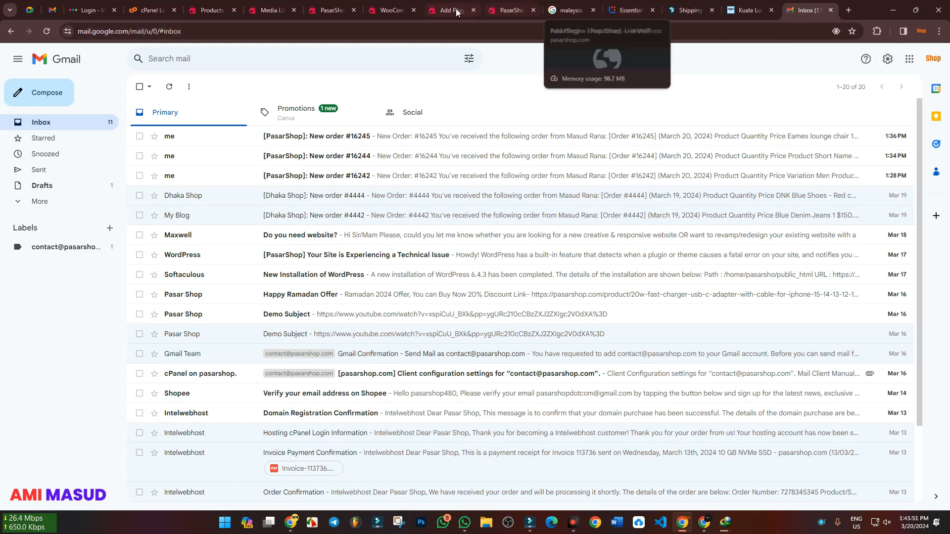
pyautogui.click(394, 5)
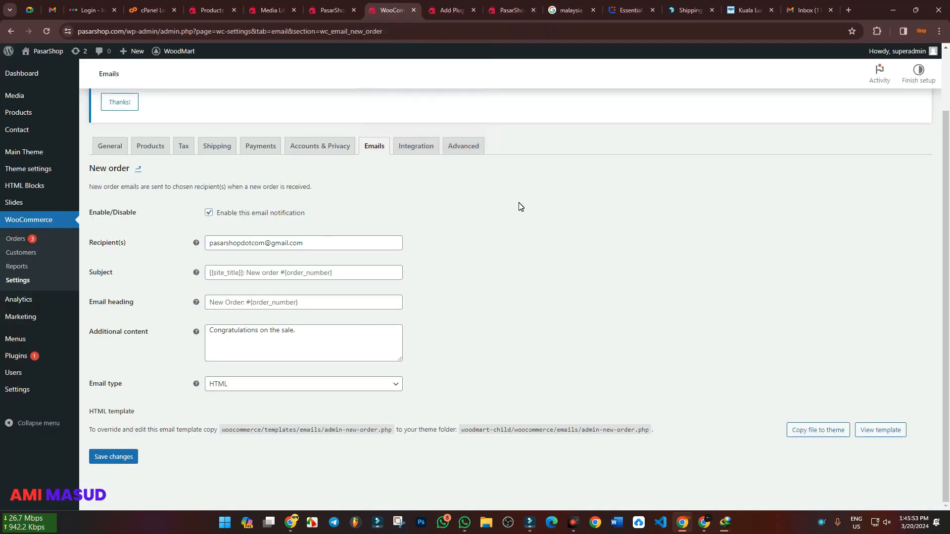
pyautogui.moveTo(196, 246)
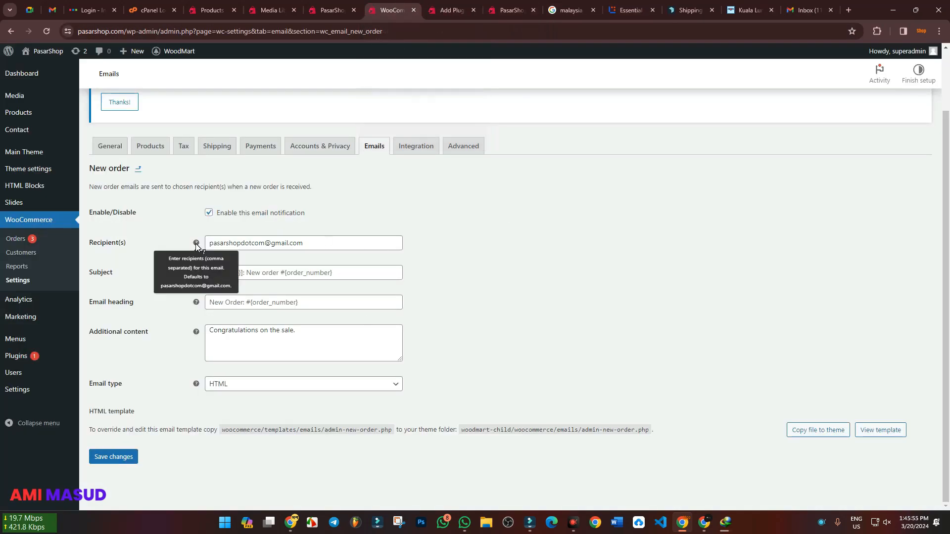
pyautogui.click(322, 247)
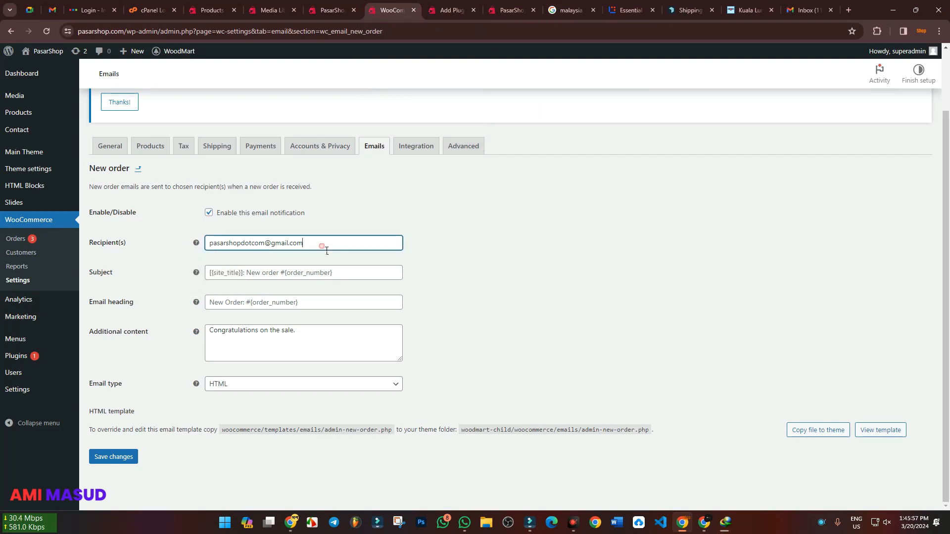
pyautogui.click(619, 248)
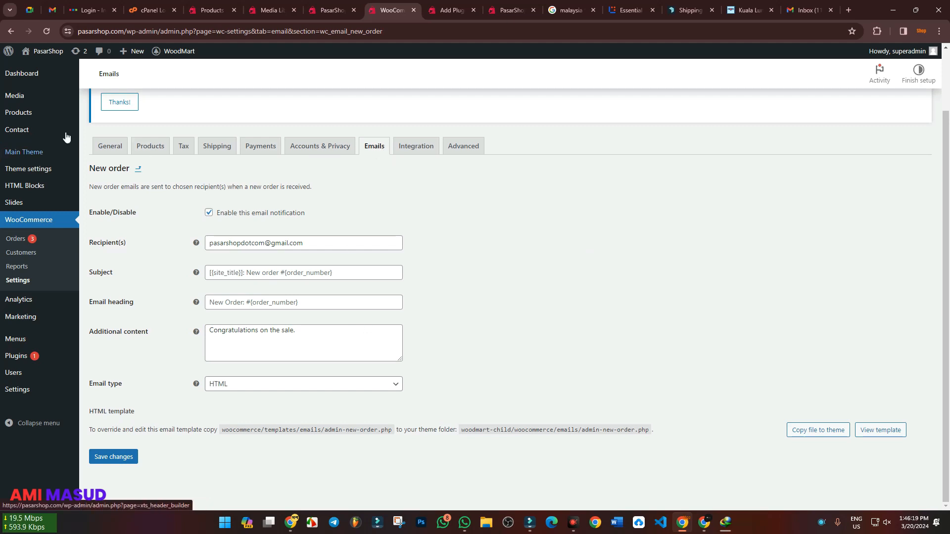
# View the WooCommerce Orders list in a separate browser tab
pyautogui.rightClick(16, 239)
pyautogui.click(72, 253)
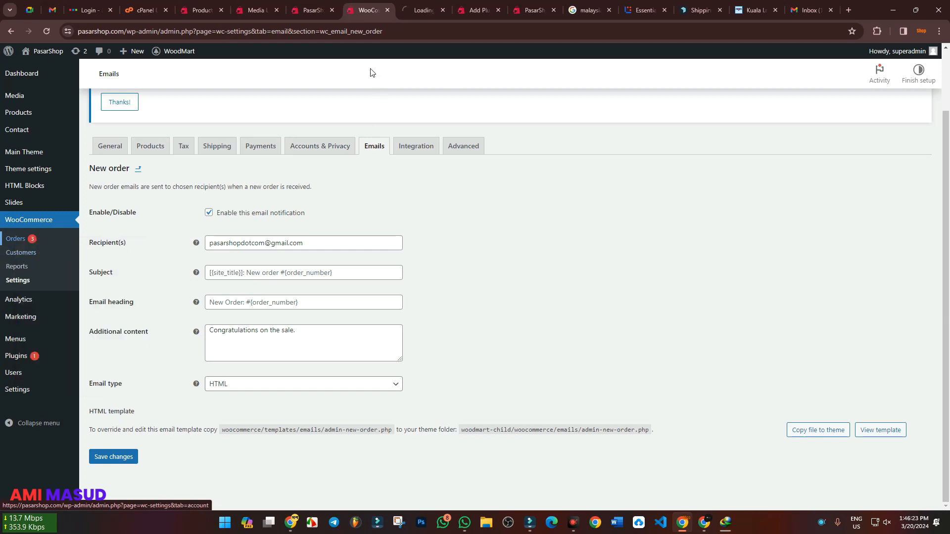
pyautogui.click(415, 11)
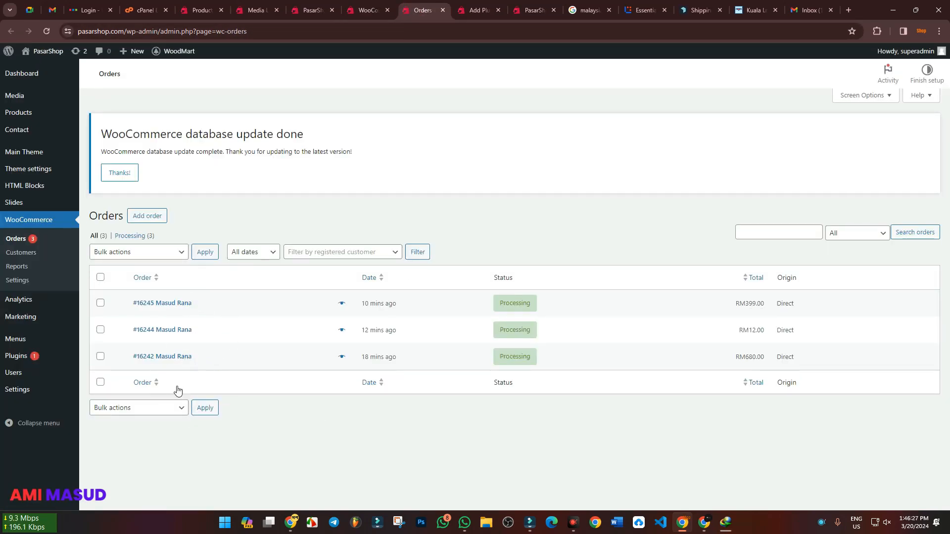
# Compare the New order notification's recipient address with the order emails in the Gmail inbox
pyautogui.hotkey('ctrl', 'shift', 'Tab')
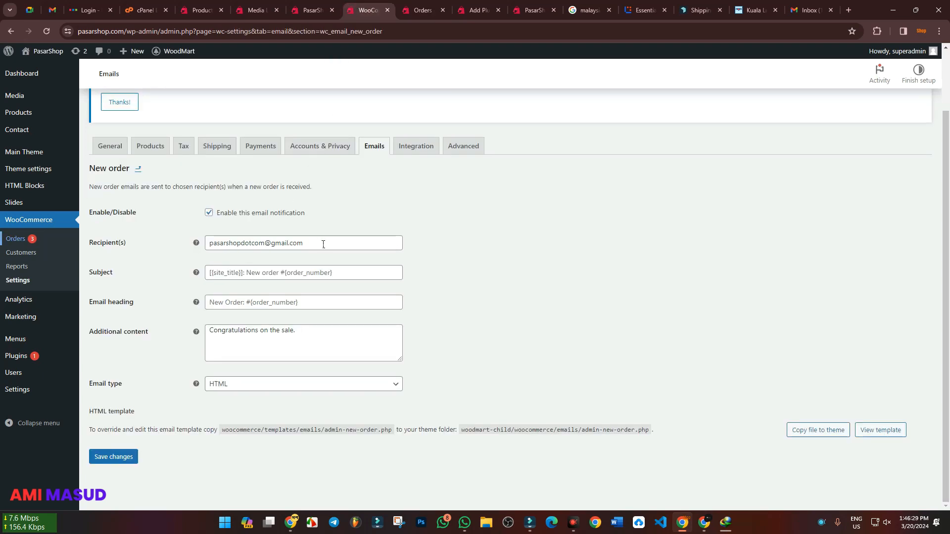
pyautogui.moveTo(323, 244); pyautogui.dragTo(192, 247)
pyautogui.click(804, 10)
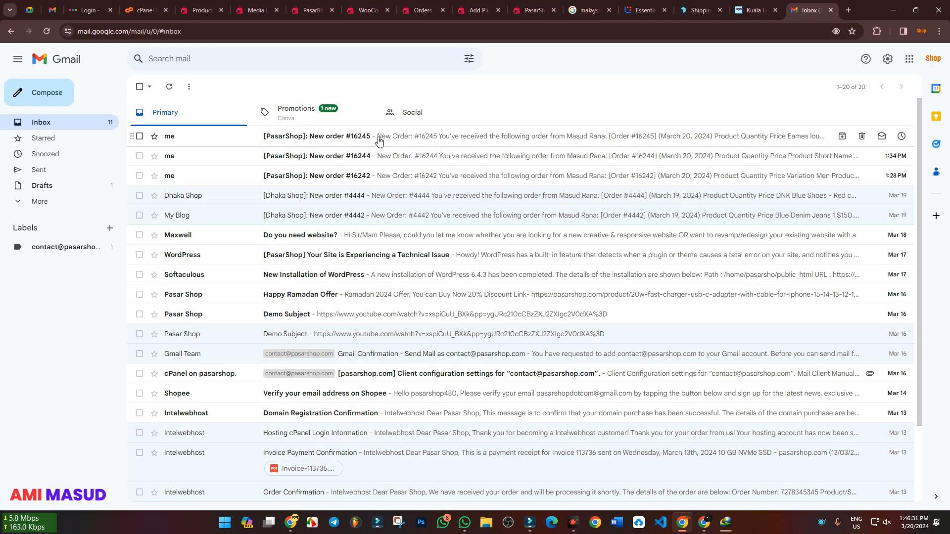
pyautogui.click(369, 10)
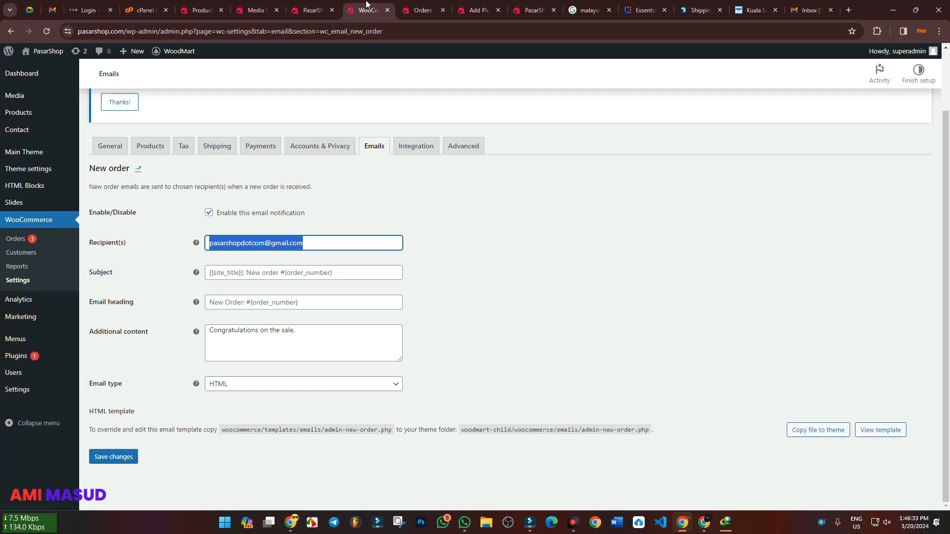
pyautogui.click(510, 239)
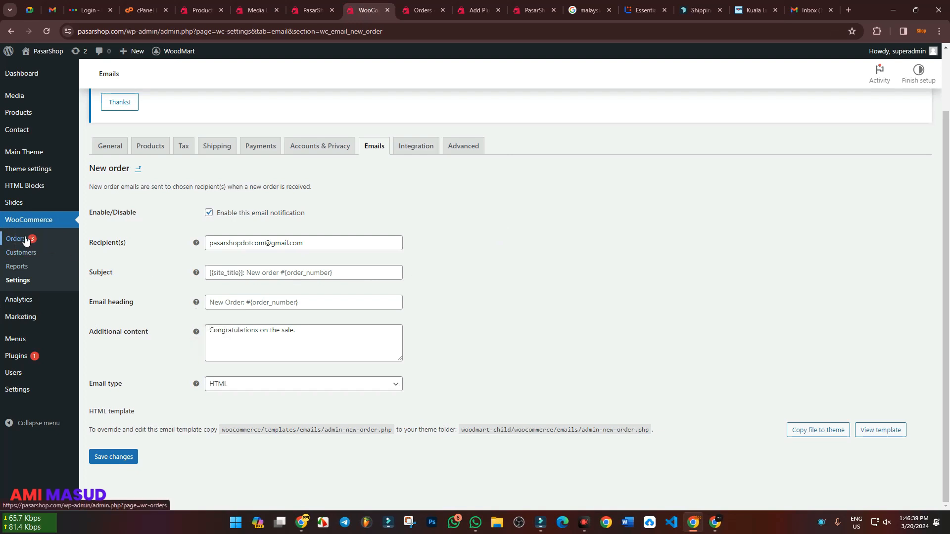
pyautogui.moveTo(327, 243); pyautogui.dragTo(210, 244)
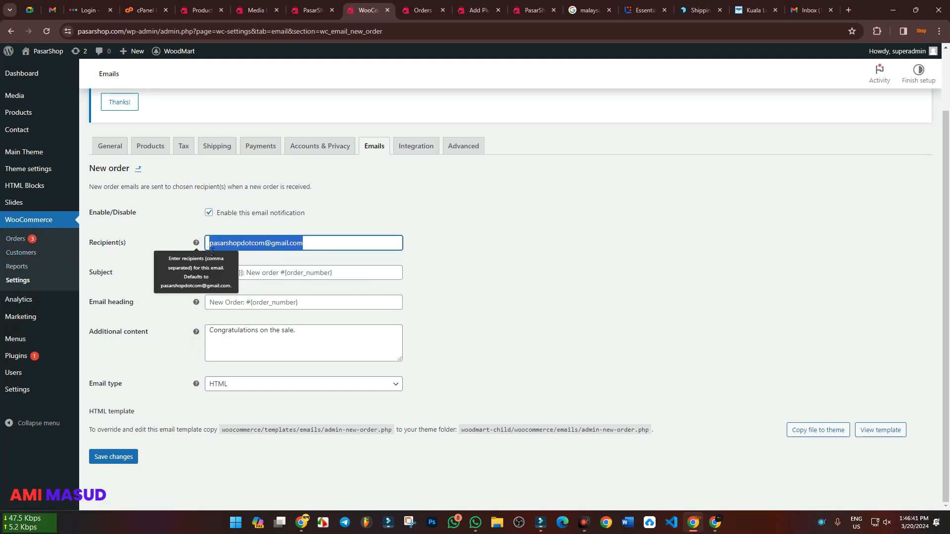
pyautogui.click(566, 248)
pyautogui.click(567, 247)
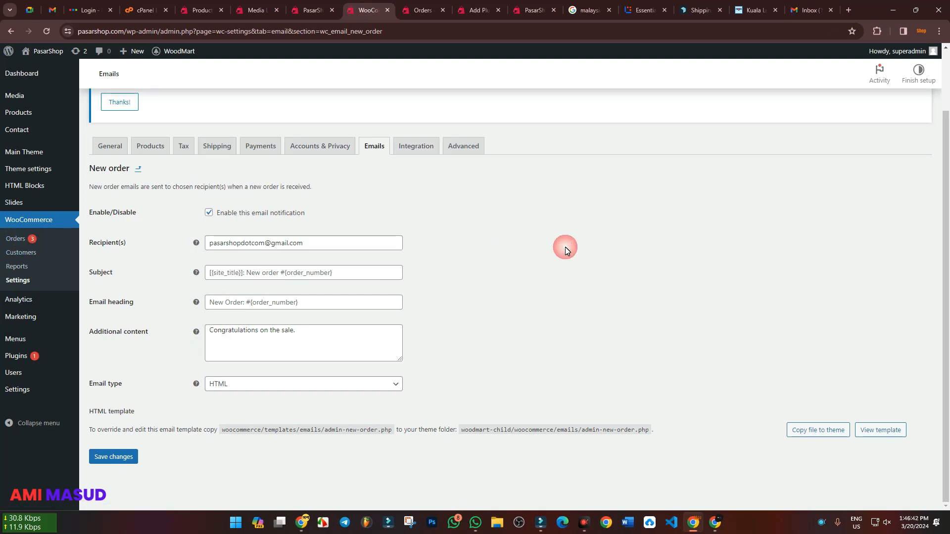
pyautogui.click(791, 7)
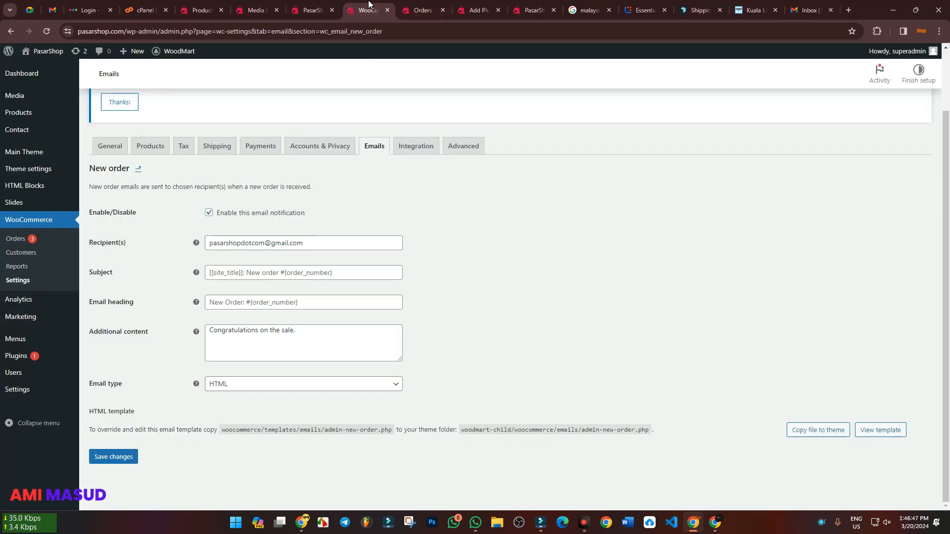
pyautogui.click(367, 10)
# Switch to the Fiverr browser profile, close its promotion page and open that profile's Gmail inbox
pyautogui.click(313, 249)
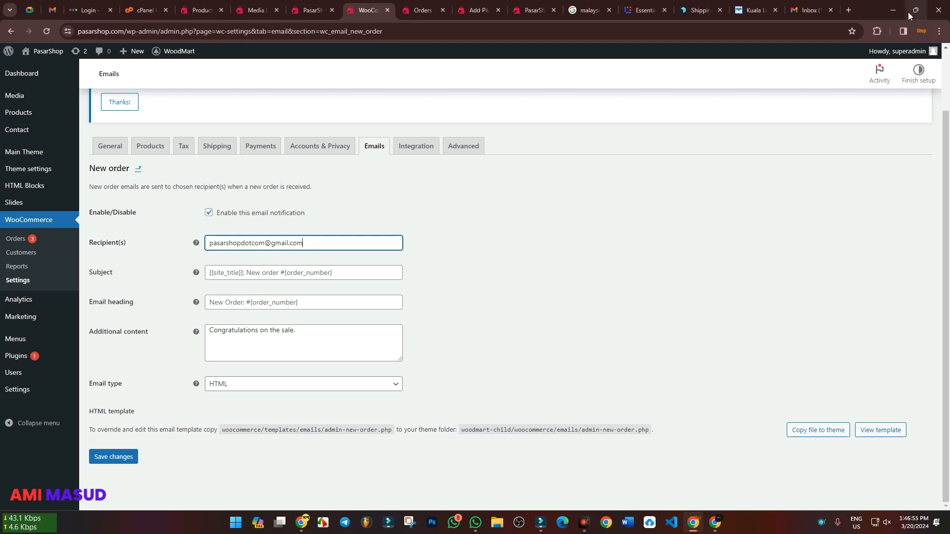
pyautogui.click(921, 31)
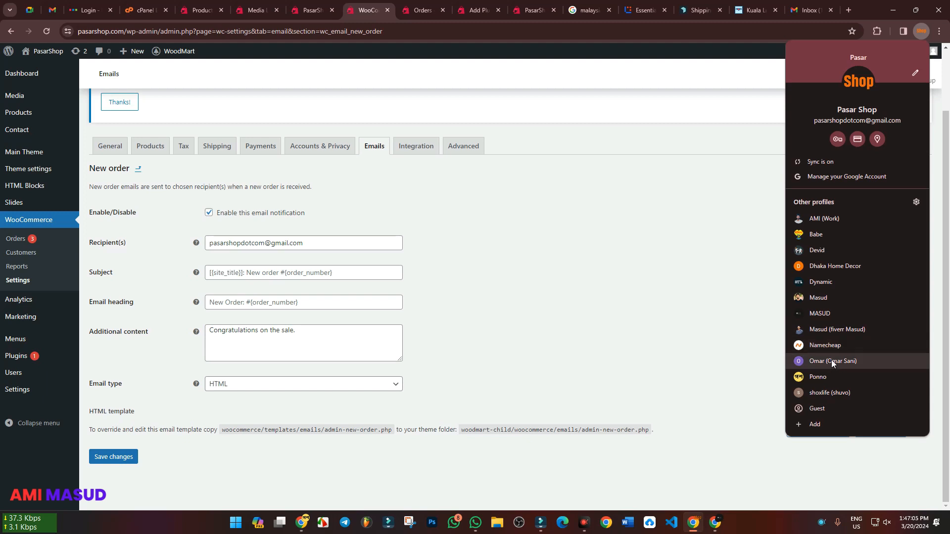
pyautogui.click(814, 330)
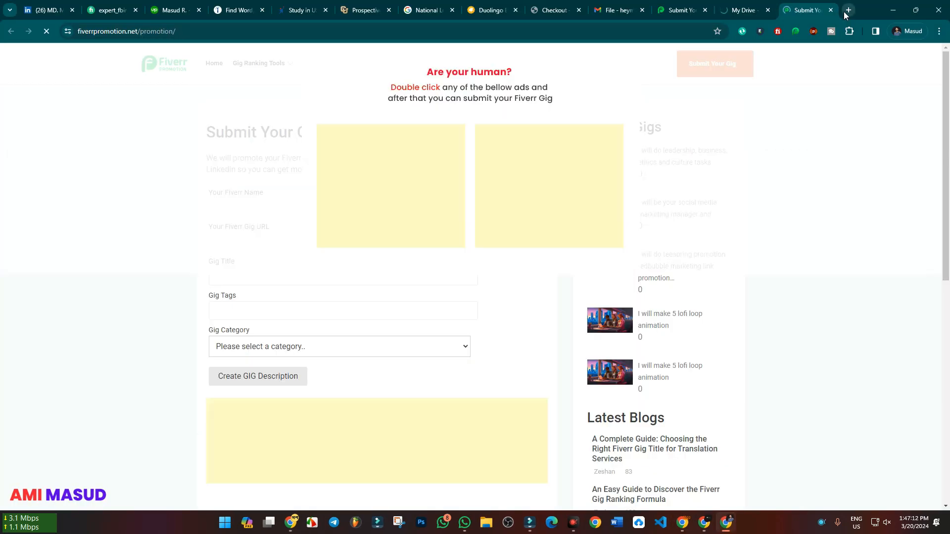
pyautogui.click(848, 10)
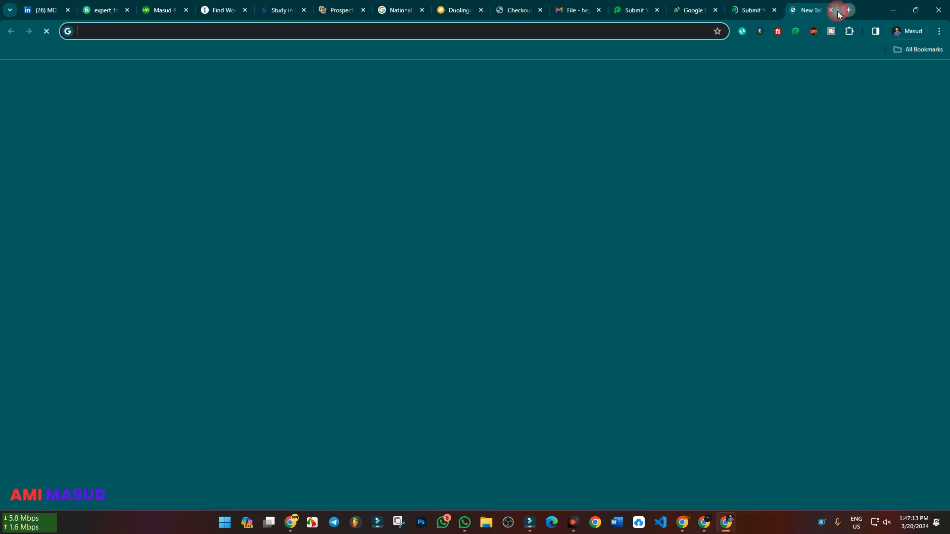
pyautogui.click(772, 10)
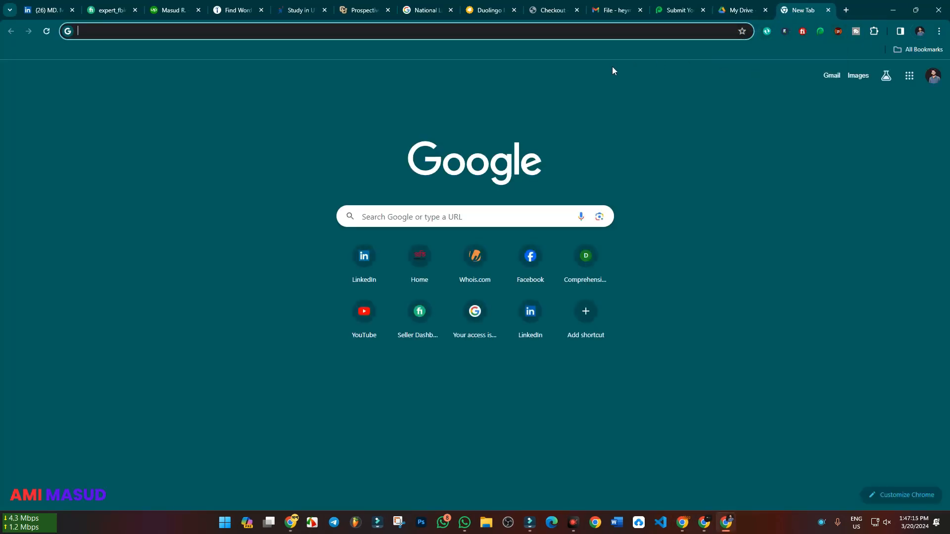
pyautogui.write('gmail.com')
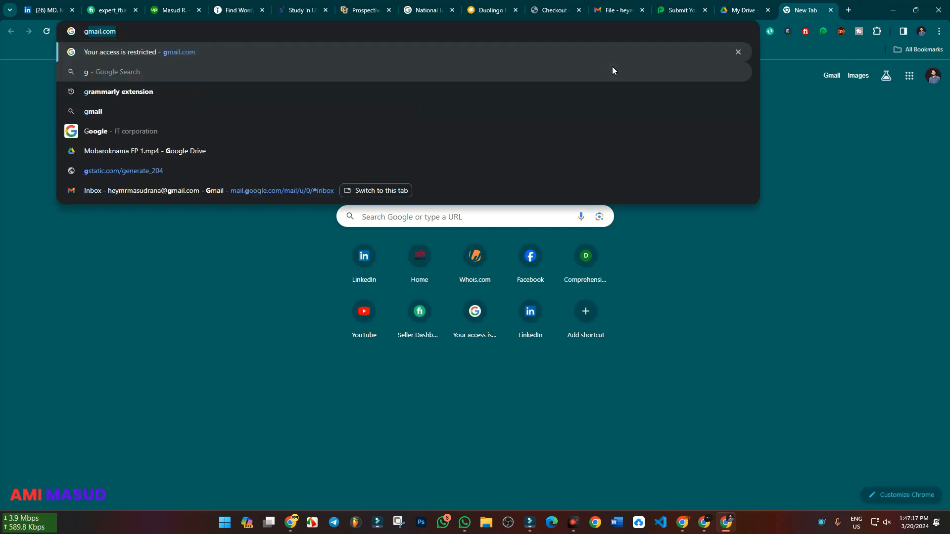
pyautogui.press('Return')
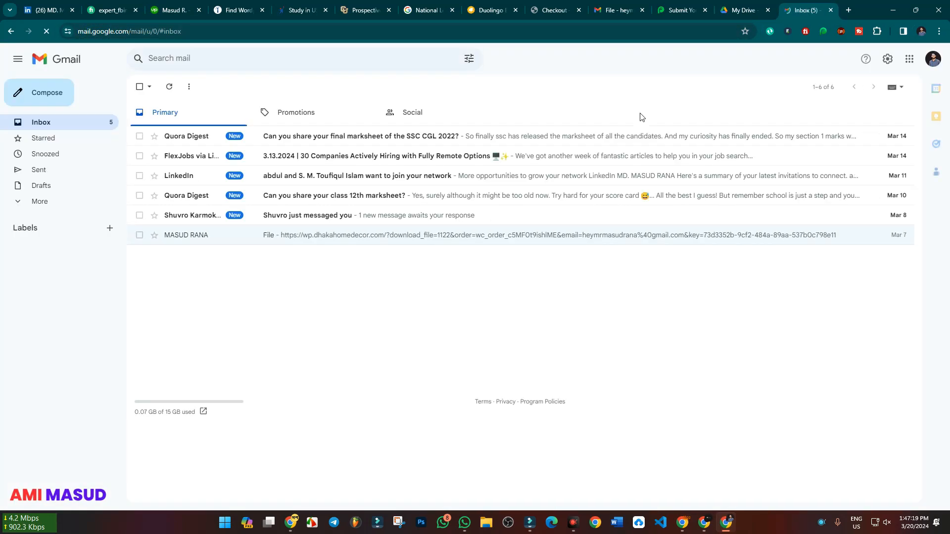
# Copy the email address of the Gmail account signed in to this profile
pyautogui.click(932, 59)
pyautogui.tripleClick(832, 90)
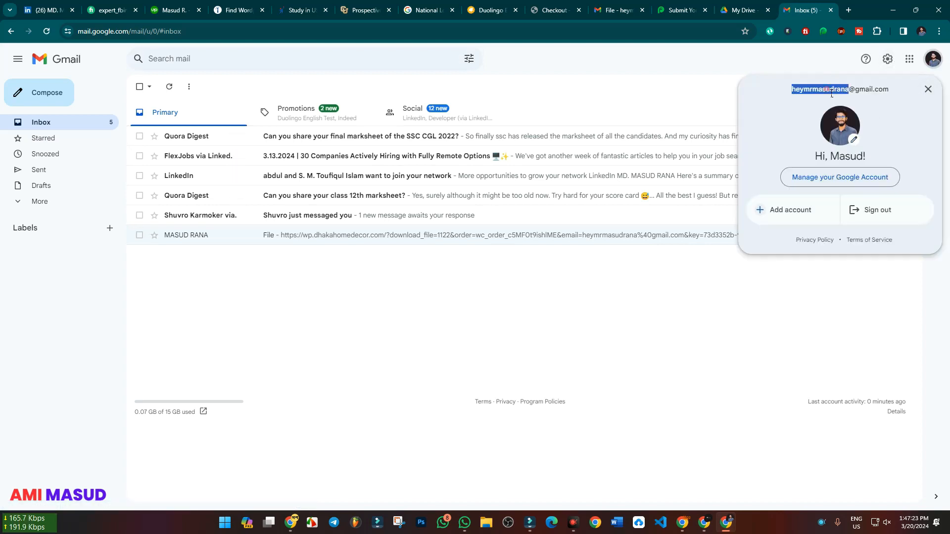
pyautogui.rightClick(831, 92)
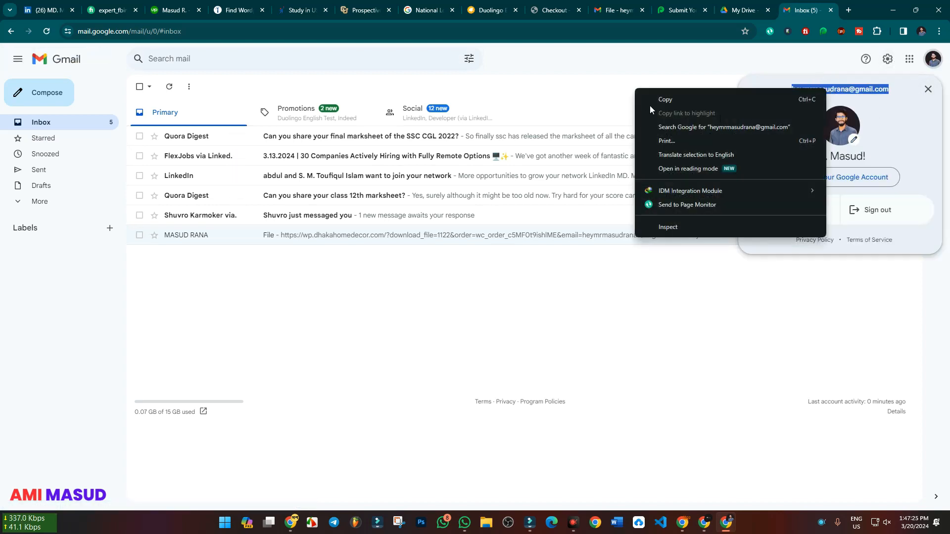
pyautogui.click(665, 99)
# Back in the shop's New order settings, add the copied email address as a second, comma-separated recipient
pyautogui.click(681, 528)
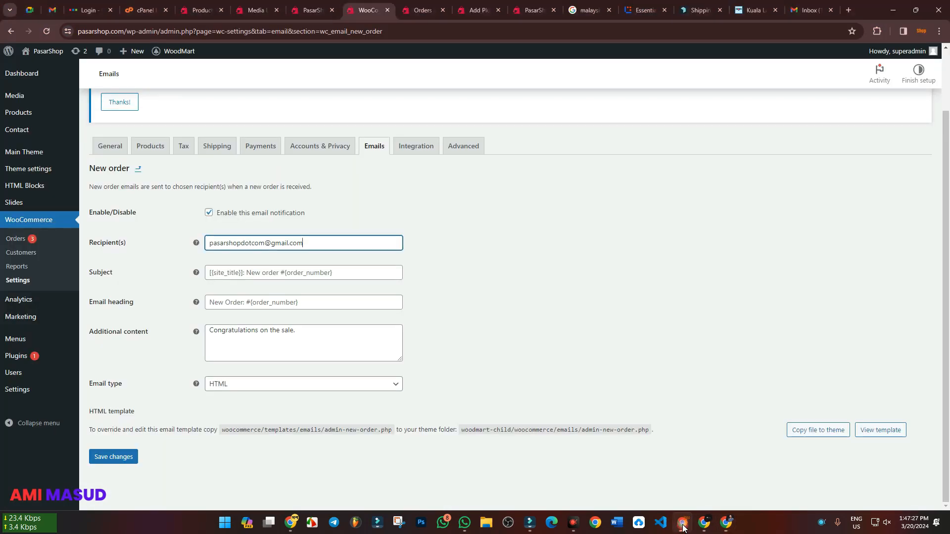
pyautogui.write(',')
pyautogui.hotkey('ctrl', 'v')
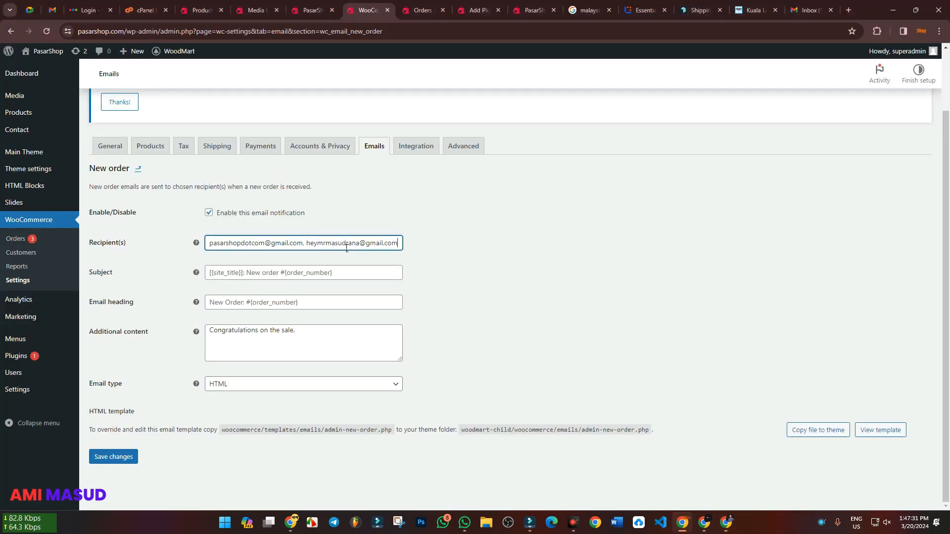
# Save the New order email settings and switch to the added recipient's Gmail inbox
pyautogui.click(119, 457)
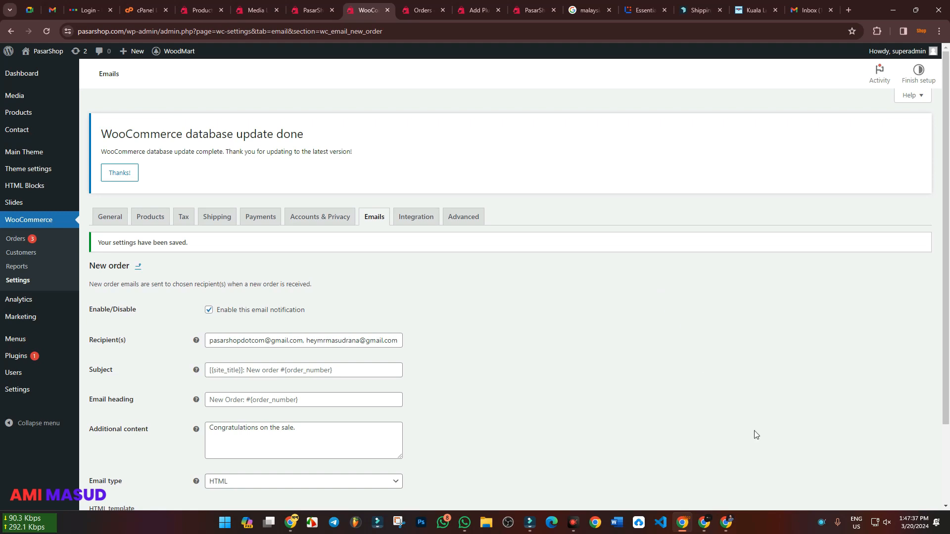
pyautogui.click(706, 523)
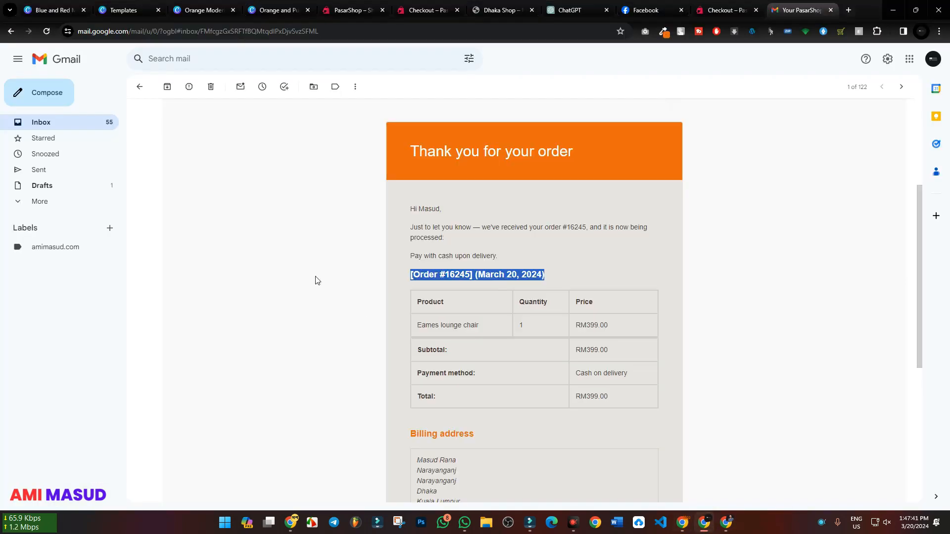
pyautogui.click(725, 525)
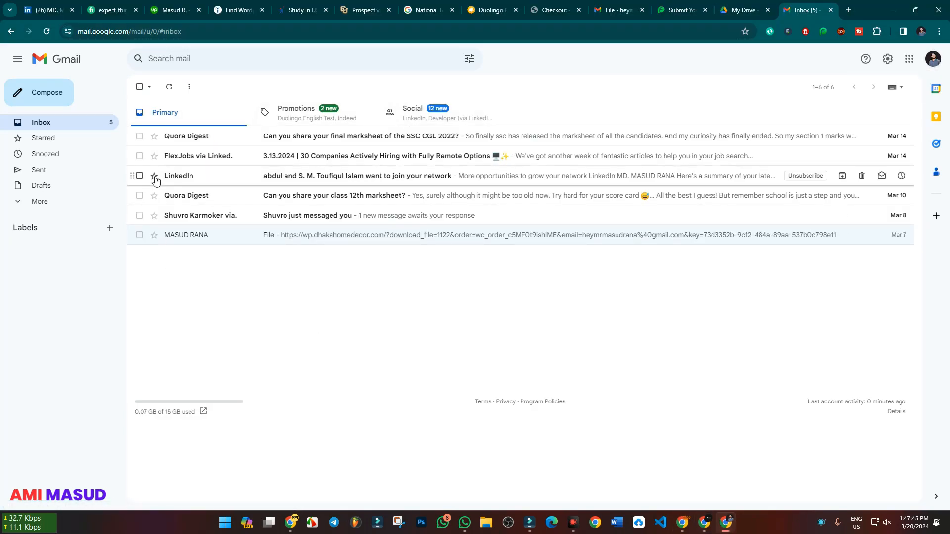
pyautogui.rightClick(174, 216)
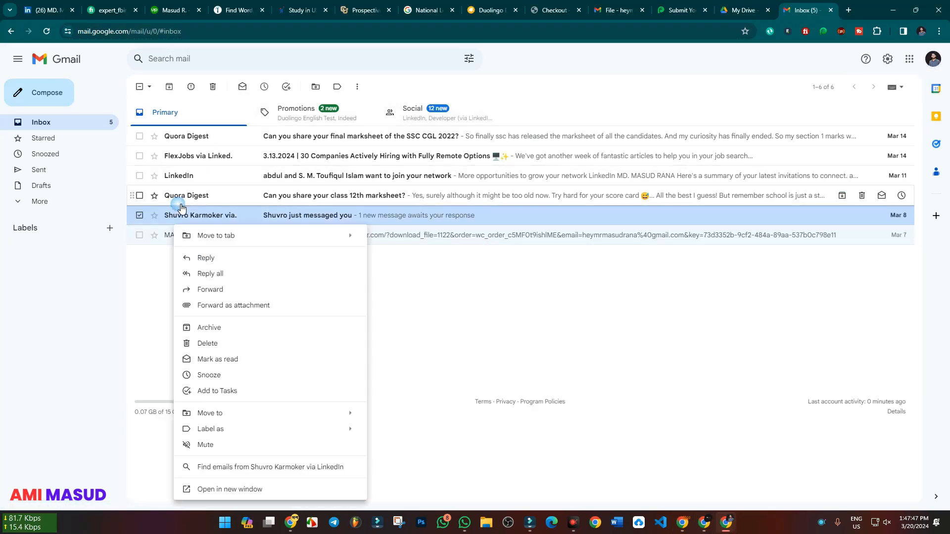
pyautogui.click(537, 322)
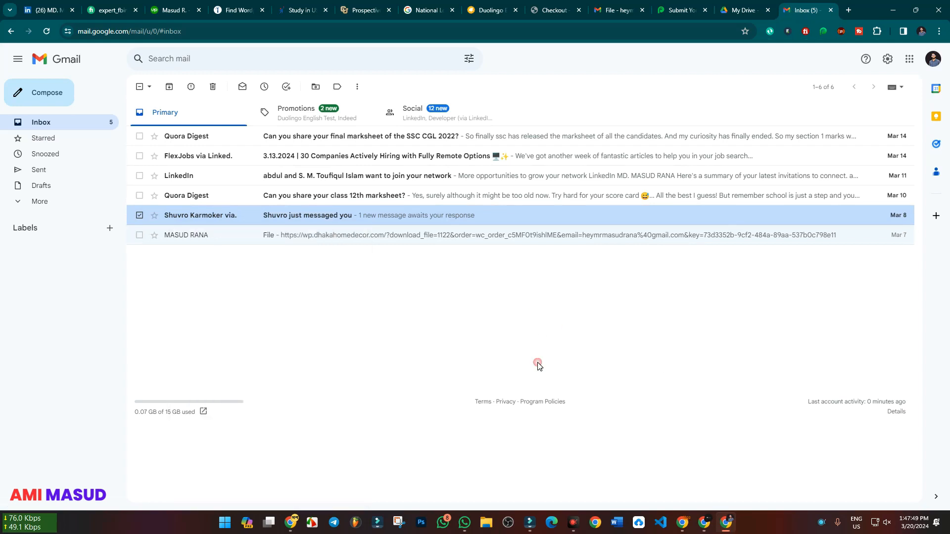
pyautogui.click(140, 215)
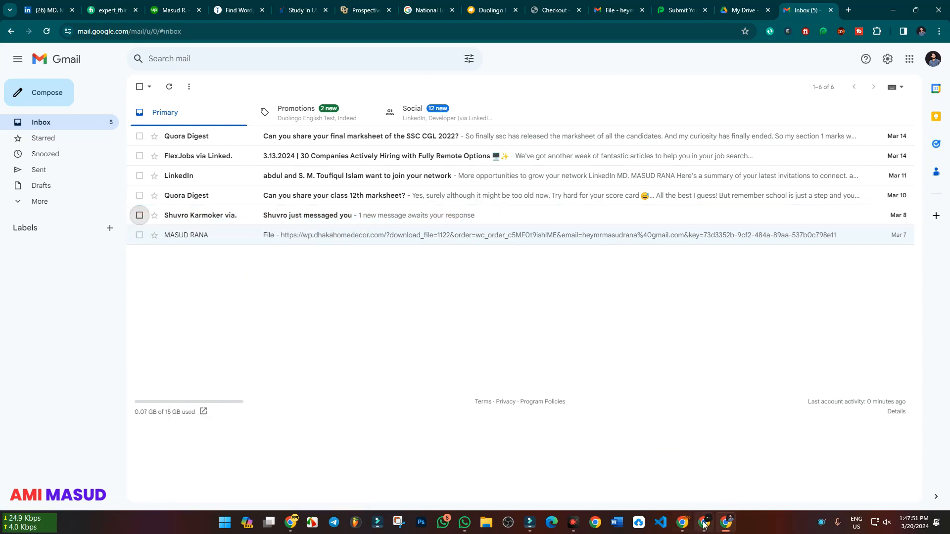
# In the shop's Gmail inbox, delete the three PasarShop and two Dhaka Shop new-order emails
pyautogui.click(683, 522)
pyautogui.click(791, 7)
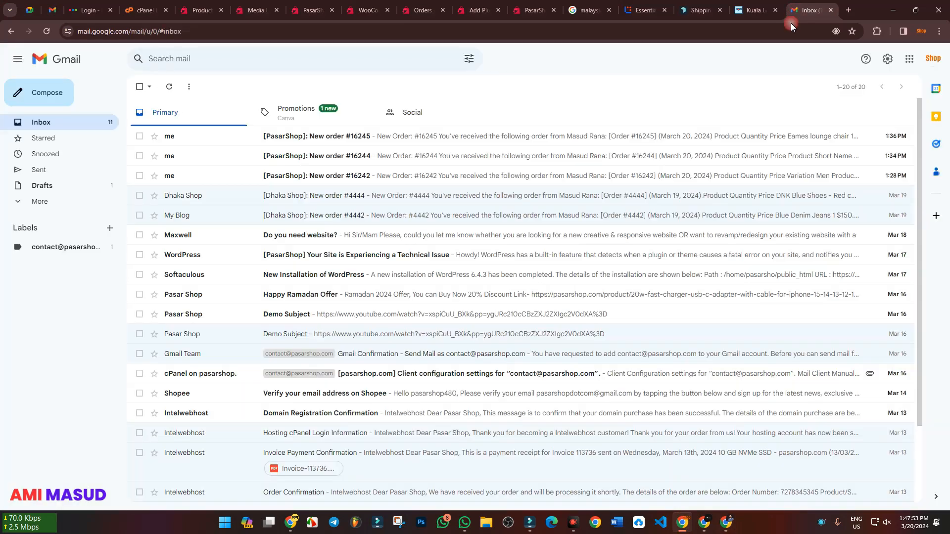
pyautogui.click(140, 176)
pyautogui.click(140, 156)
pyautogui.click(140, 136)
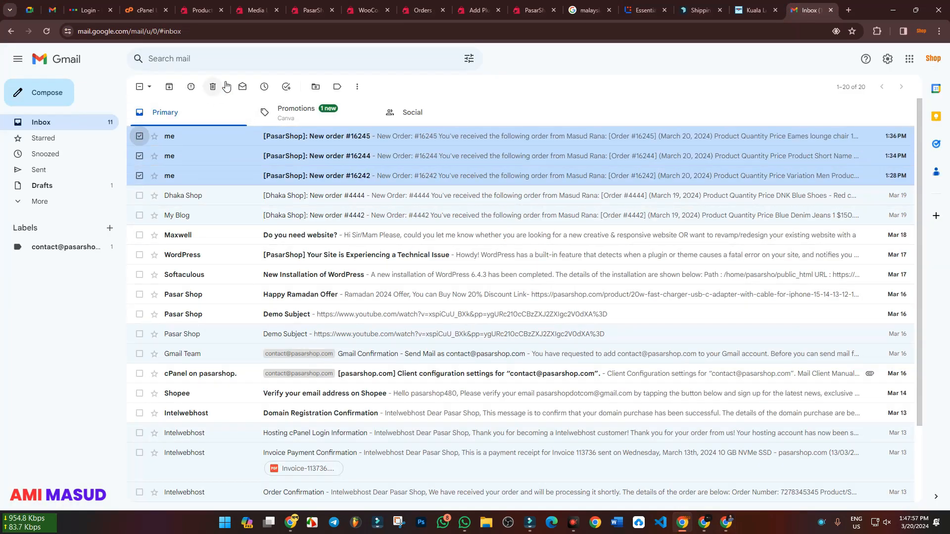
pyautogui.click(213, 86)
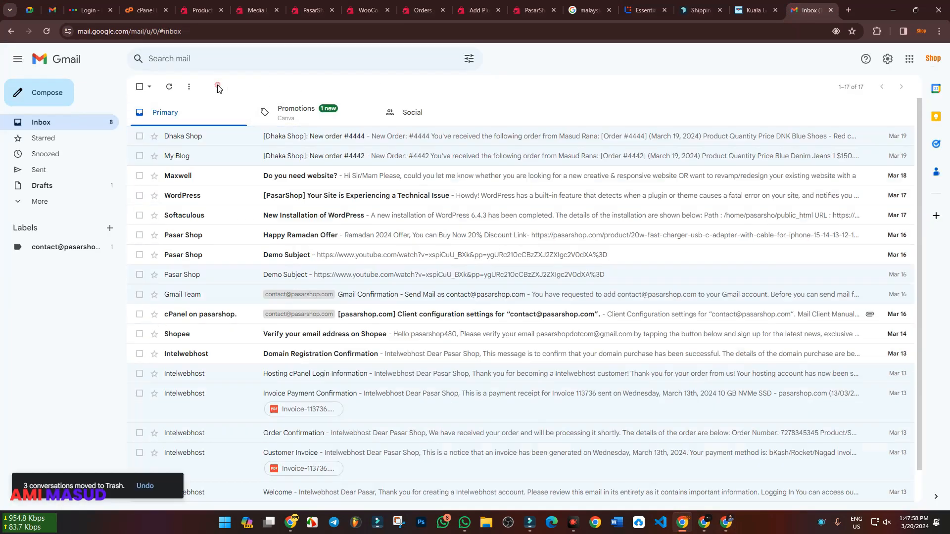
pyautogui.click(139, 156)
pyautogui.click(140, 136)
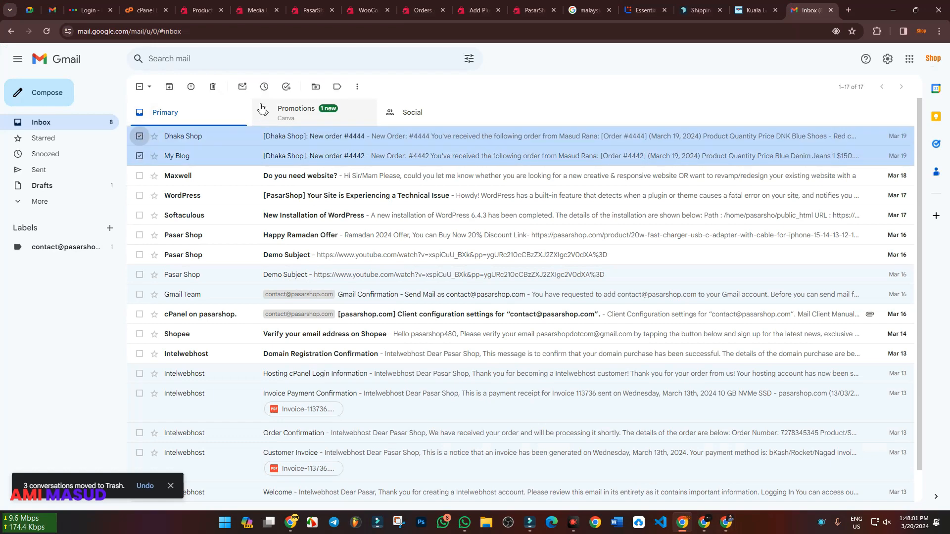
pyautogui.click(213, 87)
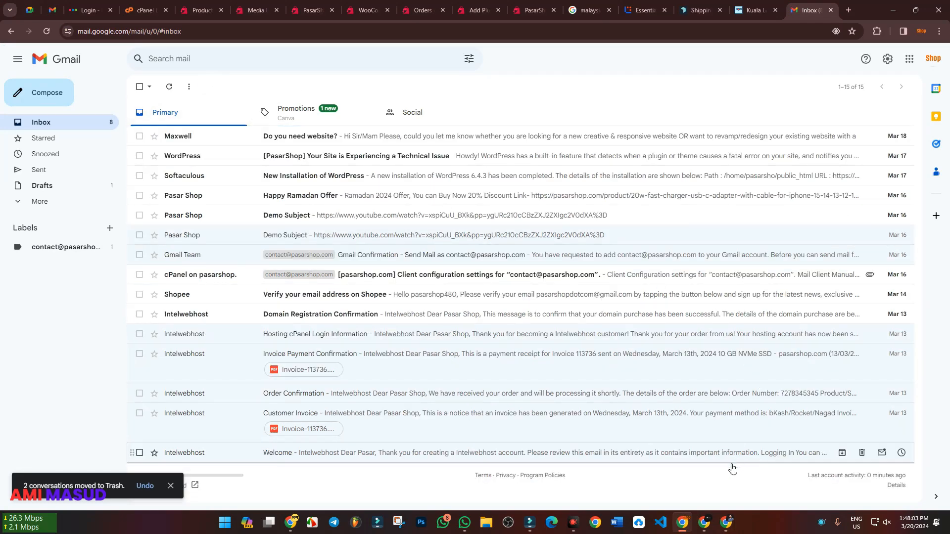
# In the added recipient's Gmail inbox, delete the five newest Primary emails, keeping only the Mar 7 message
pyautogui.click(726, 522)
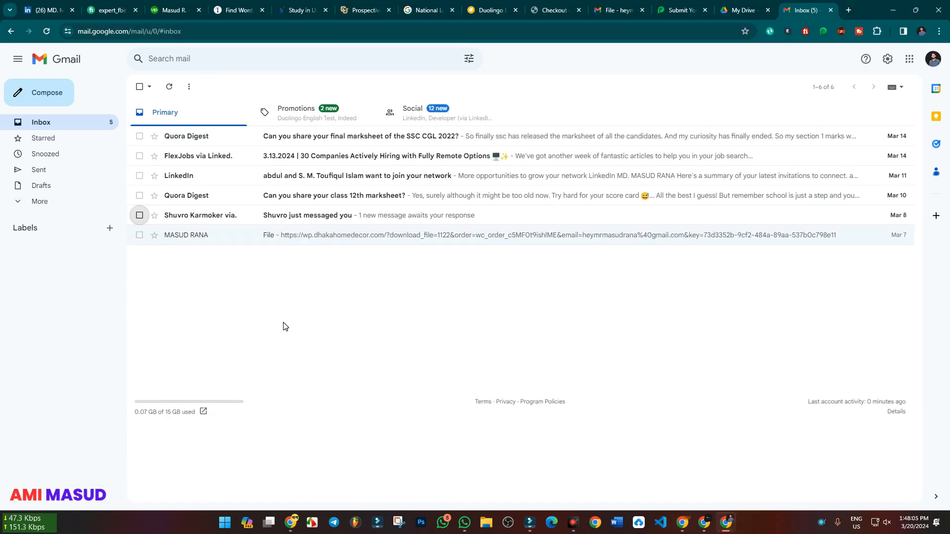
pyautogui.click(139, 214)
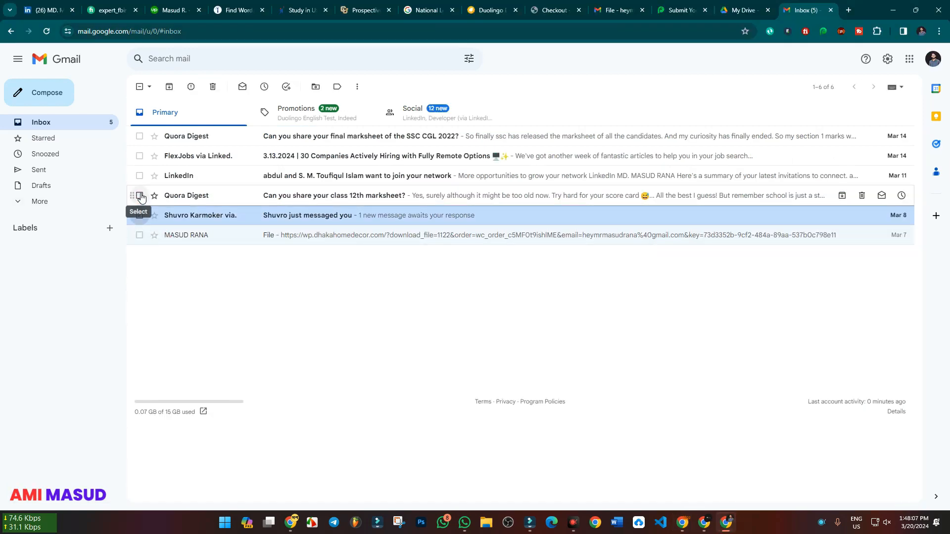
pyautogui.click(139, 196)
pyautogui.click(139, 175)
pyautogui.click(140, 156)
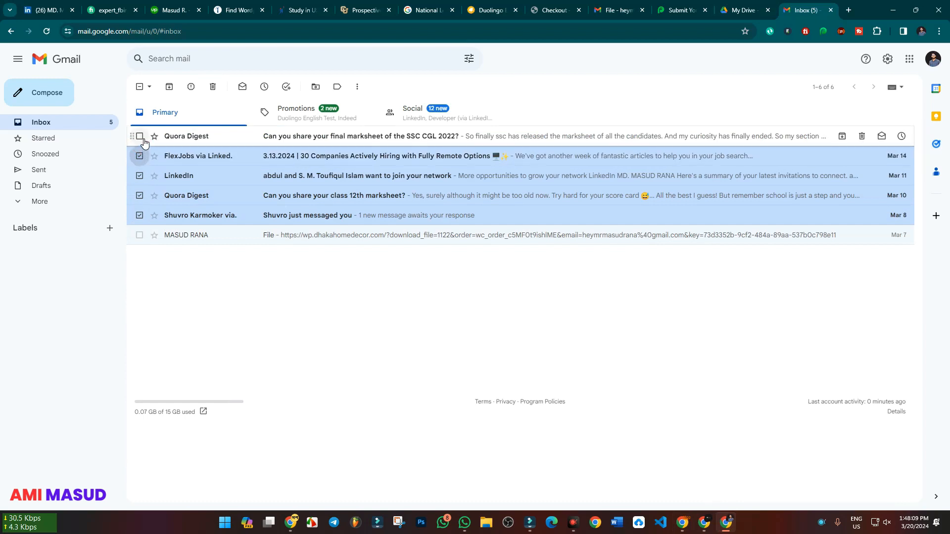
pyautogui.click(139, 136)
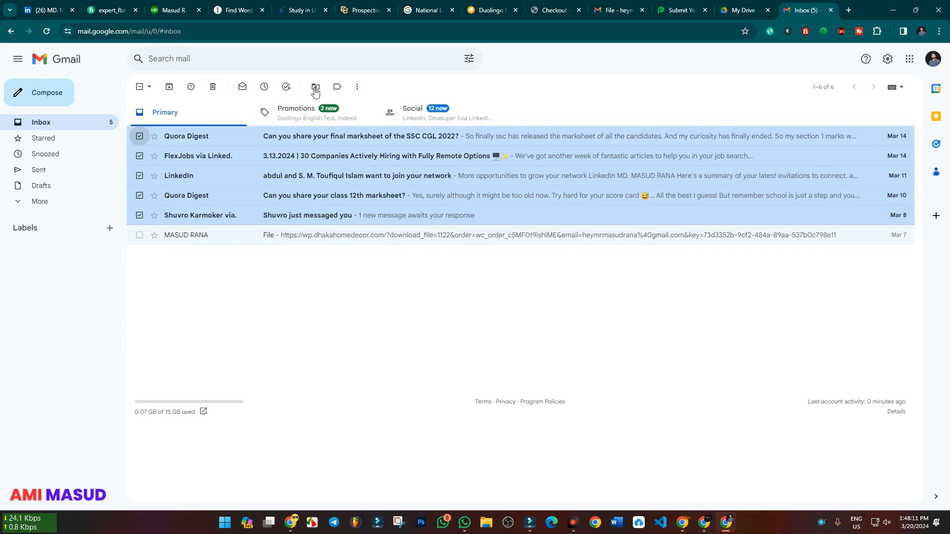
pyautogui.click(212, 87)
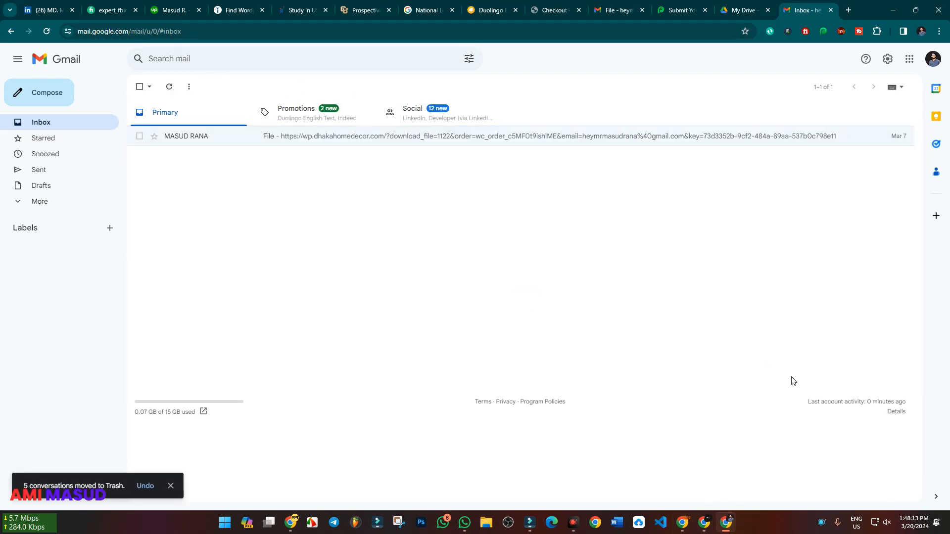
# On the PasarShop storefront, buy one unit of the RM49.00 packaged bread product and place the order with cash on delivery
pyautogui.click(710, 517)
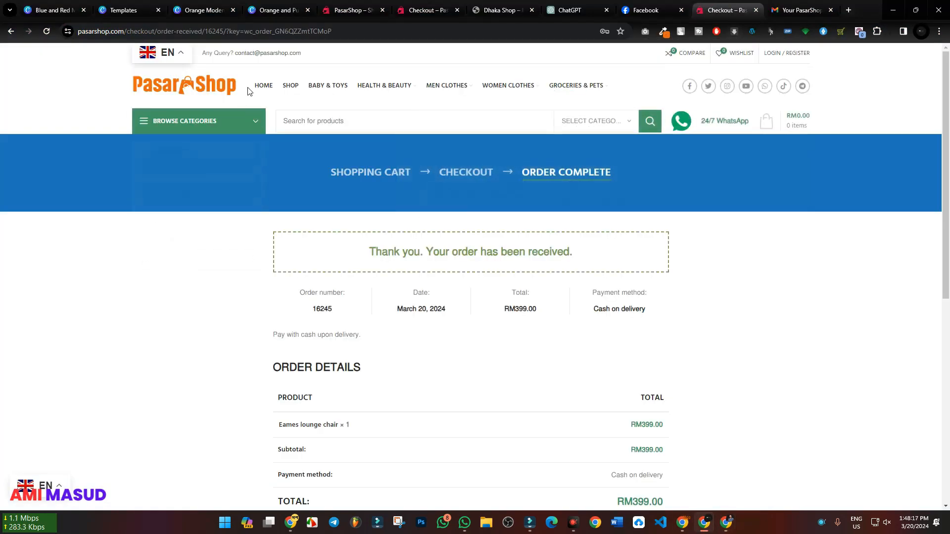
pyautogui.click(287, 88)
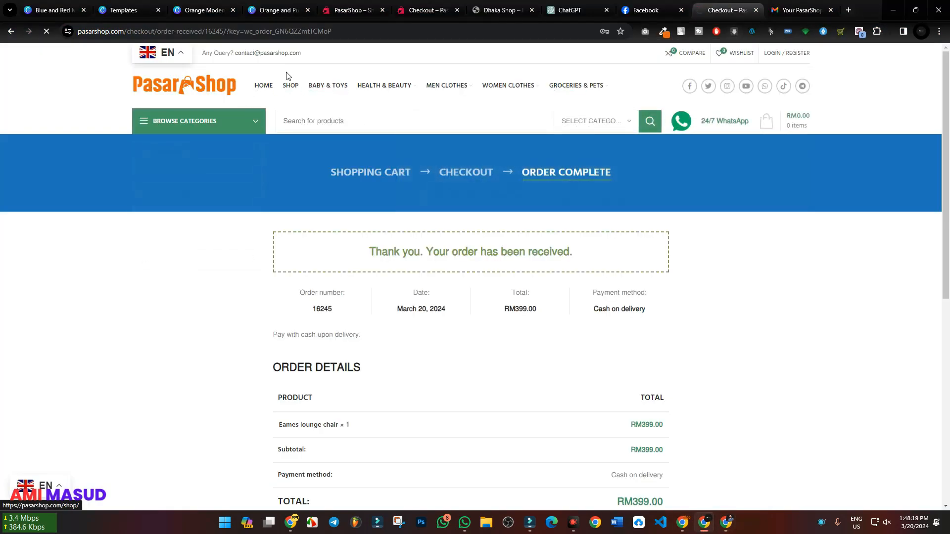
pyautogui.scroll(-8, 294, 209)
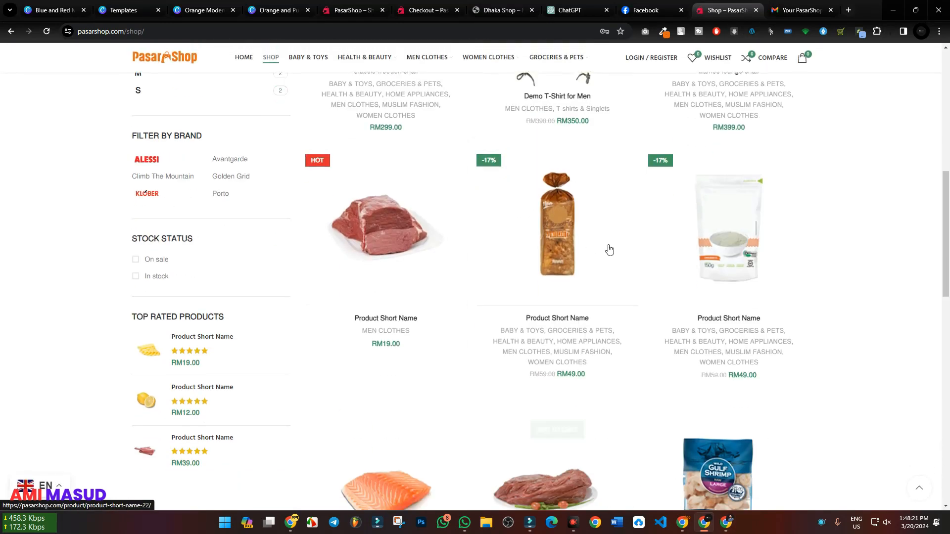
pyautogui.click(562, 229)
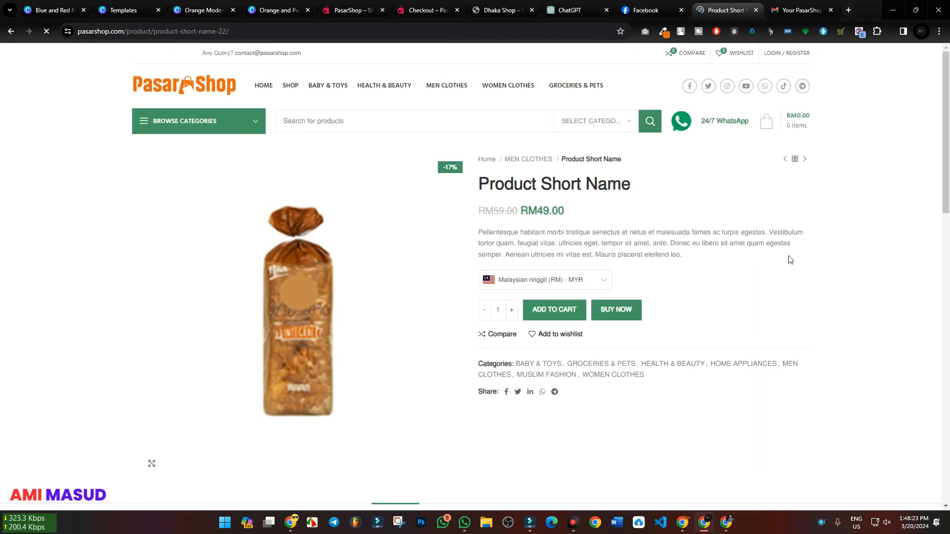
pyautogui.click(607, 315)
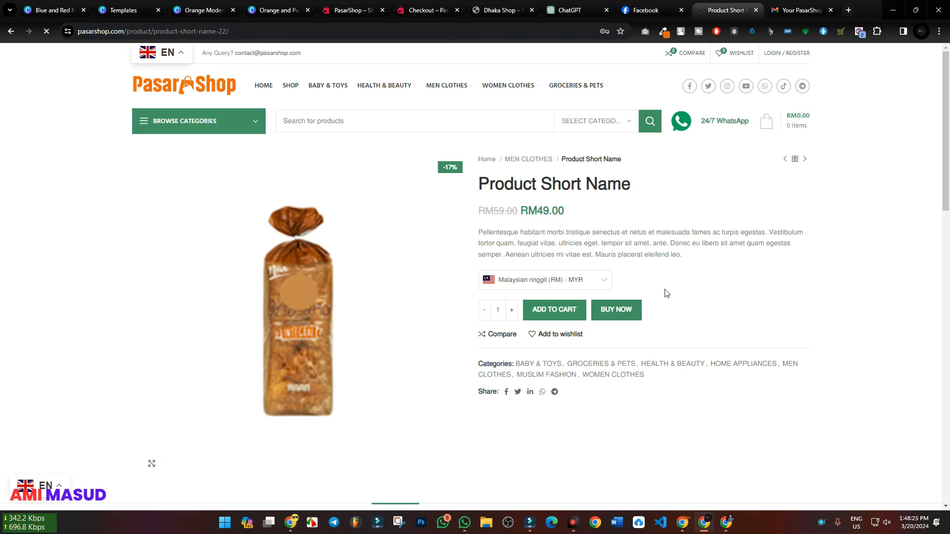
pyautogui.scroll(-5, 664, 294)
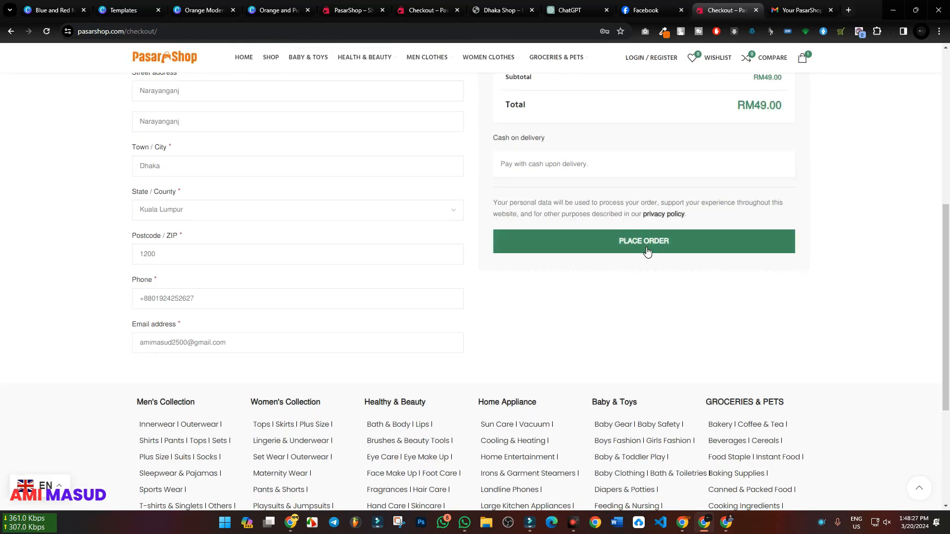
pyautogui.click(645, 250)
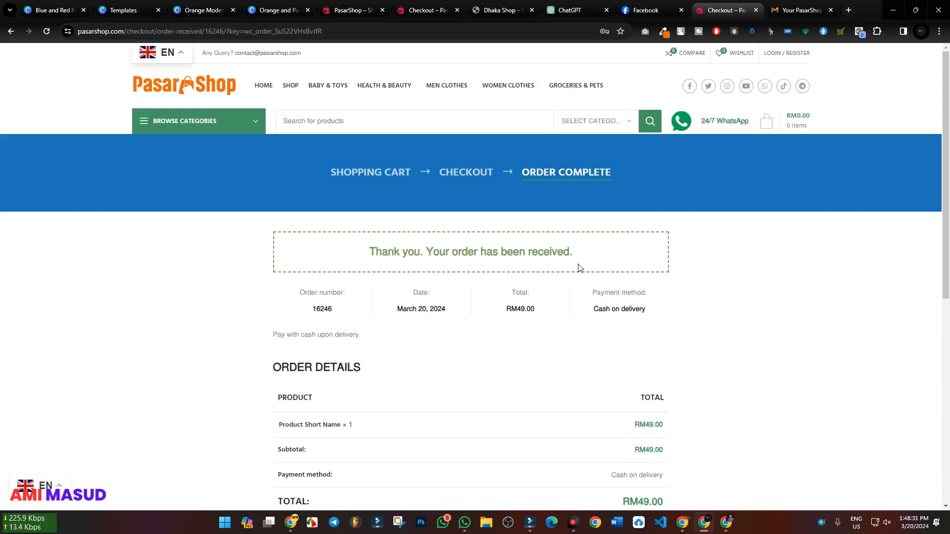
# Look for the new-order email in the shop's Gmail inbox and show which account is signed in
pyautogui.click(683, 522)
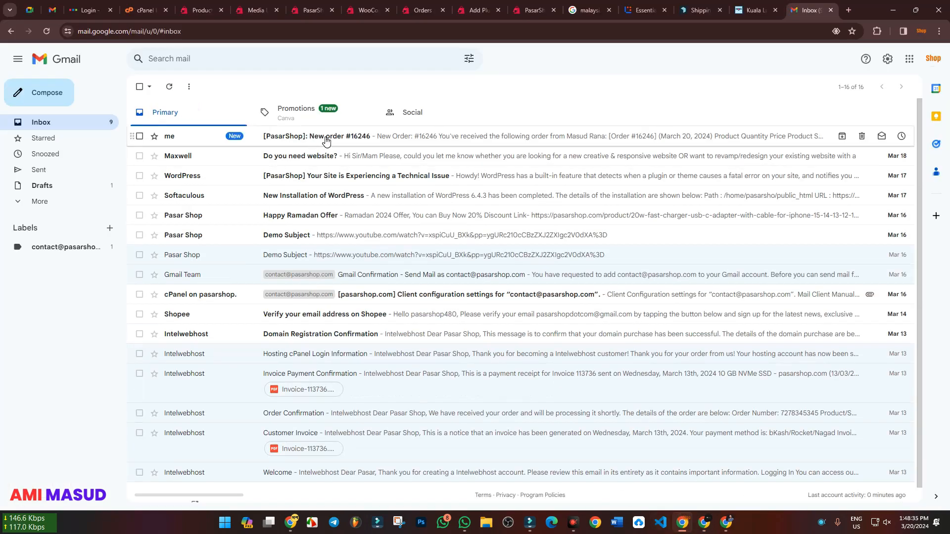
pyautogui.click(937, 61)
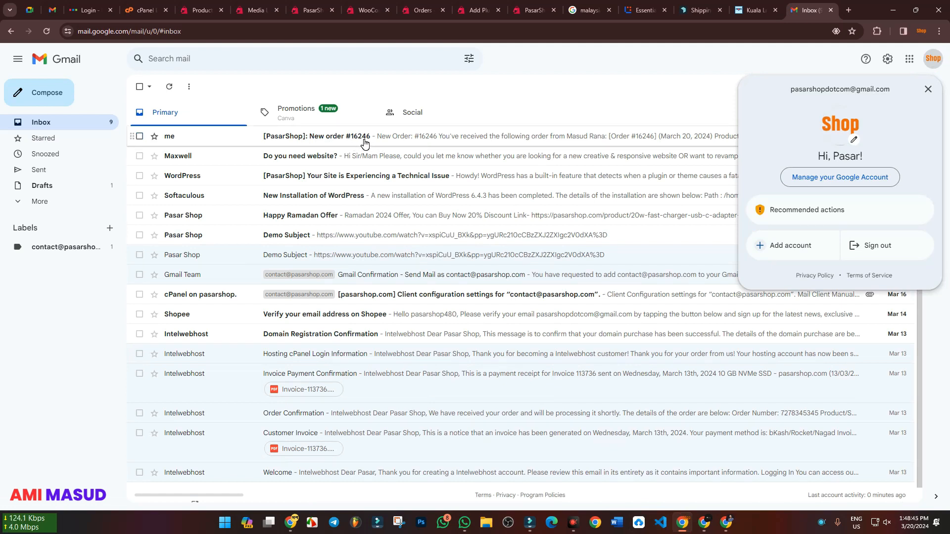
# Reload the added recipient's Gmail inbox and look for the new-order email in the Primary, Promotions and Social categories
pyautogui.click(728, 519)
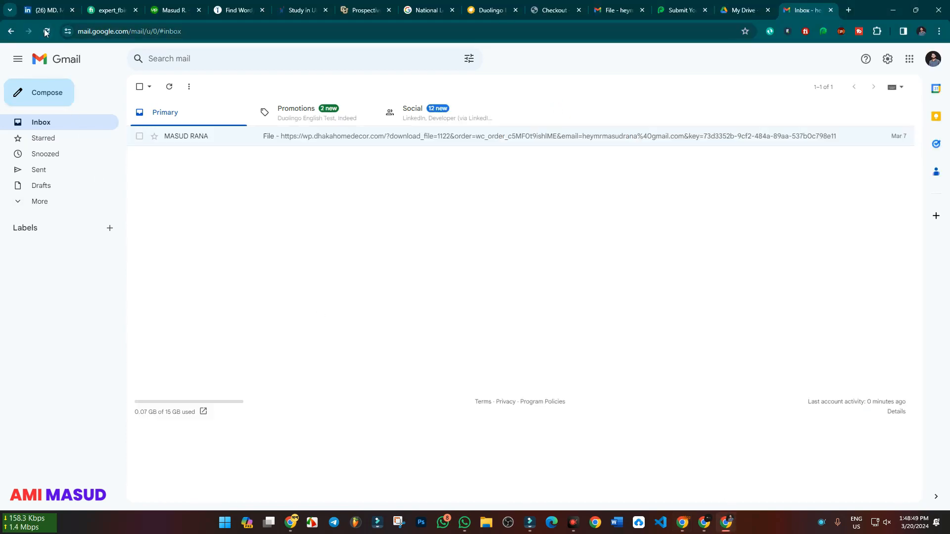
pyautogui.click(46, 32)
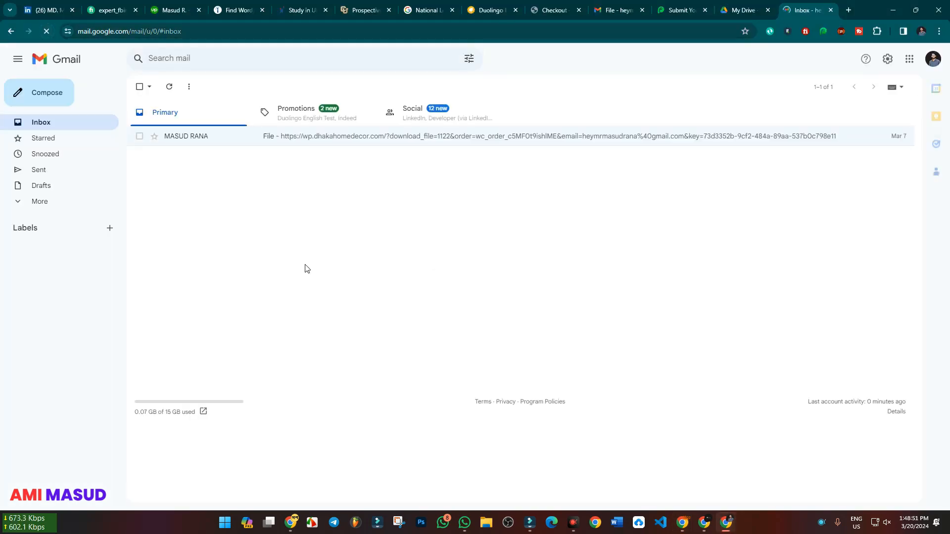
pyautogui.click(312, 113)
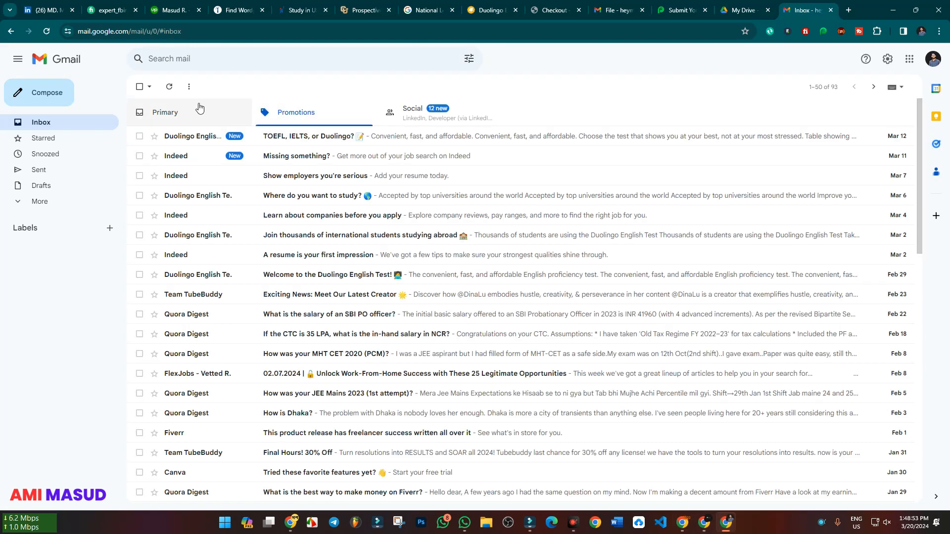
pyautogui.click(198, 108)
pyautogui.click(295, 116)
pyautogui.click(400, 115)
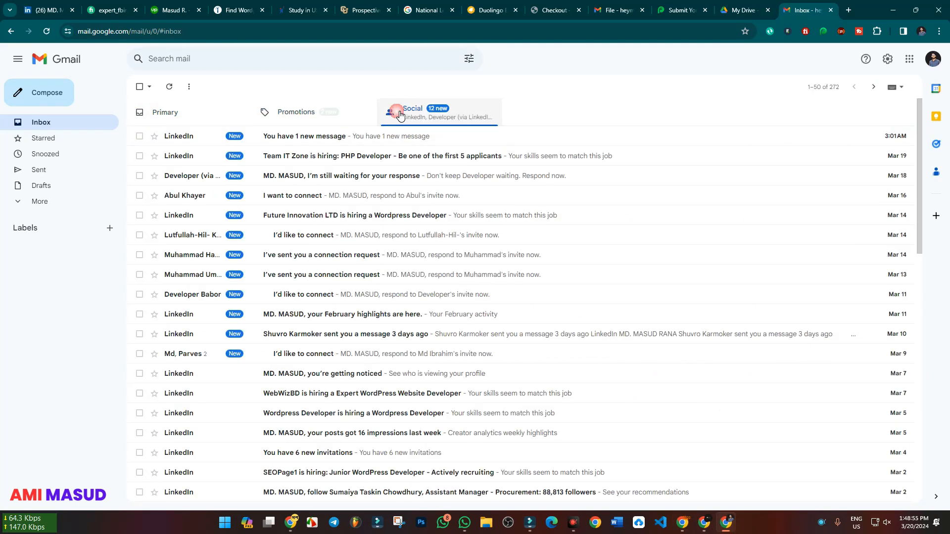
pyautogui.click(312, 111)
pyautogui.click(196, 115)
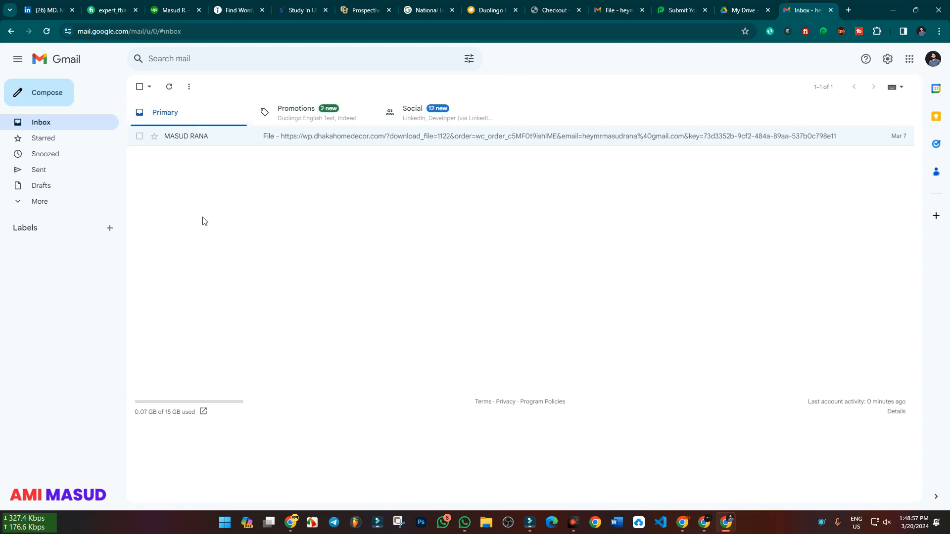
# Look for the new-order email in the added recipient's Spam folder and compare it with the shop's inbox
pyautogui.click(40, 201)
pyautogui.click(65, 285)
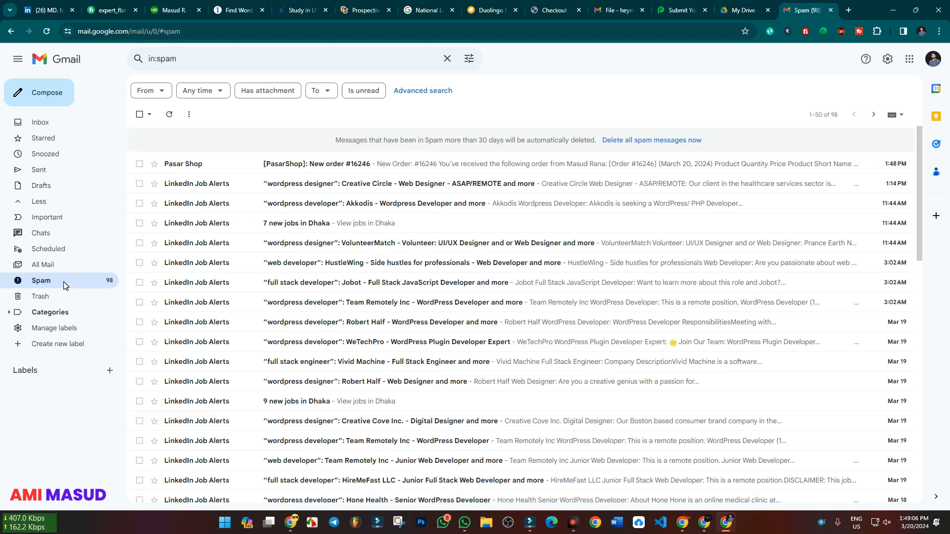
pyautogui.click(39, 123)
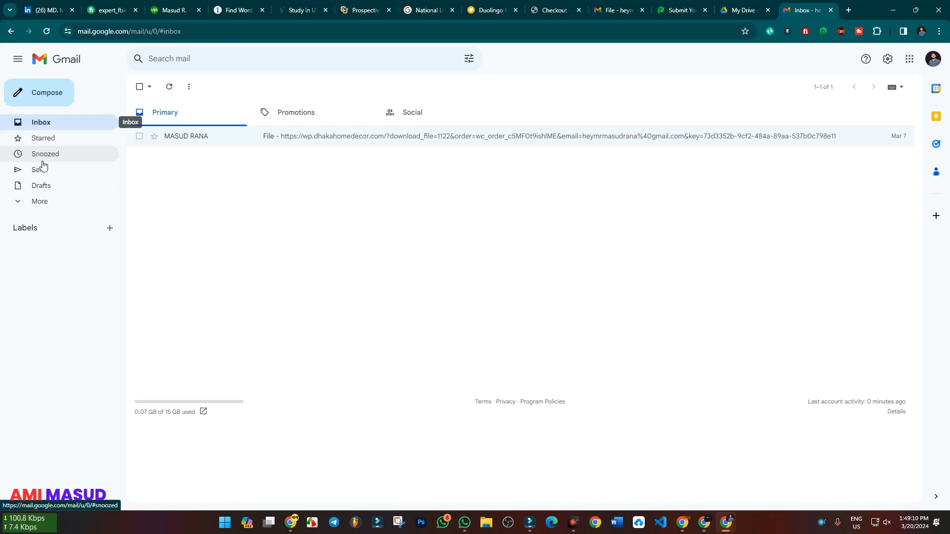
pyautogui.click(45, 202)
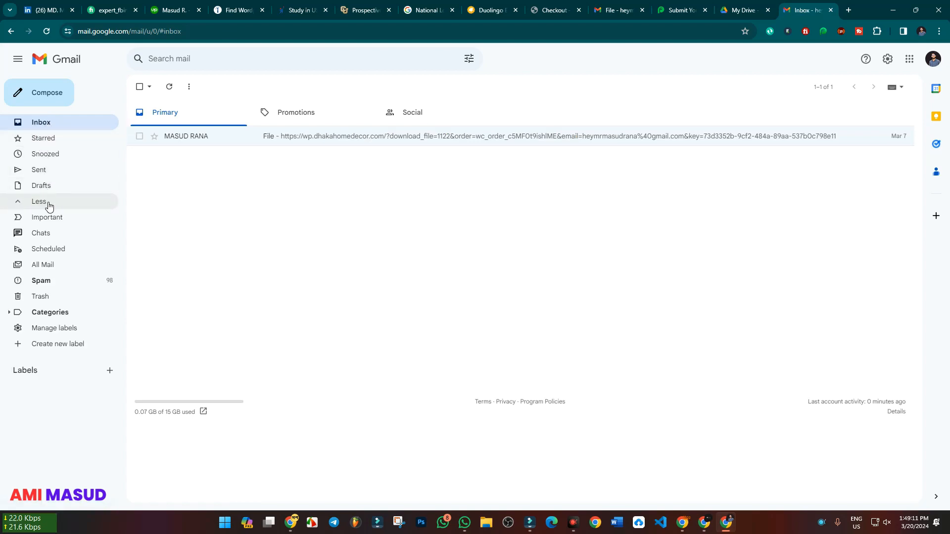
pyautogui.click(68, 282)
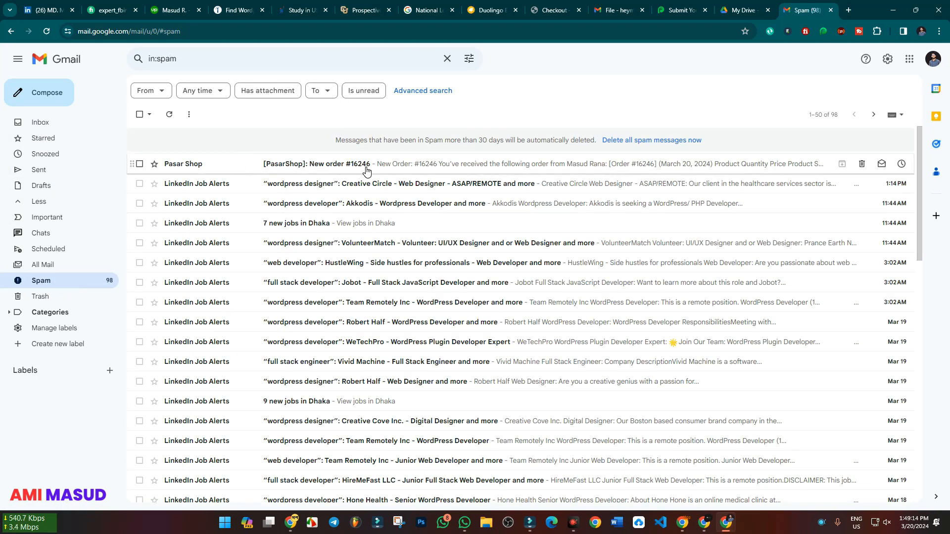
pyautogui.click(686, 528)
pyautogui.click(892, 9)
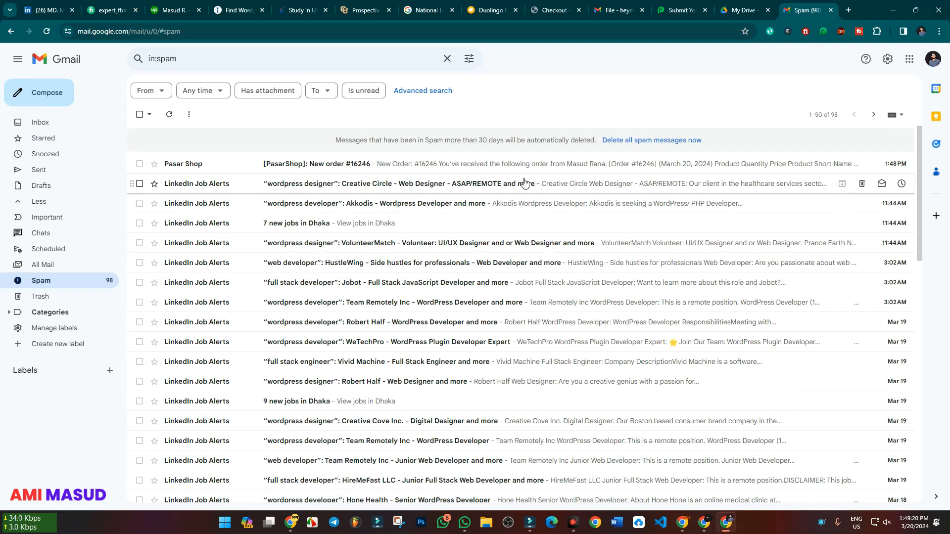
# Open the Pasar Shop new-order email in the added recipient's Spam folder and report it as not spam
pyautogui.click(394, 163)
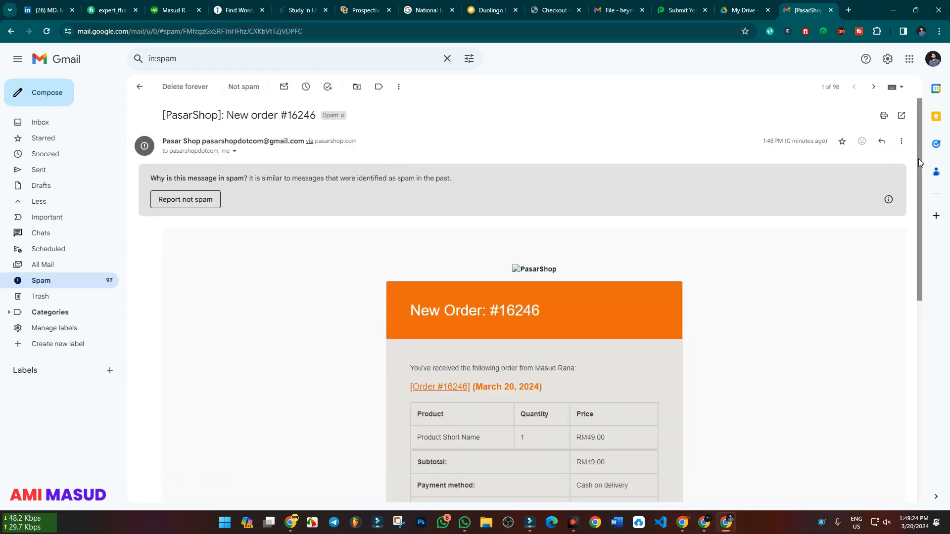
pyautogui.moveTo(892, 200)
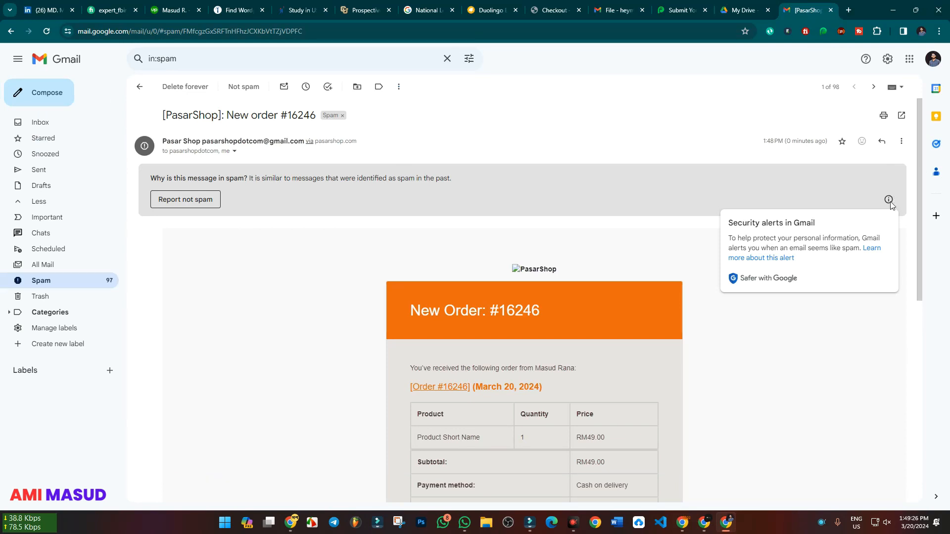
pyautogui.click(901, 146)
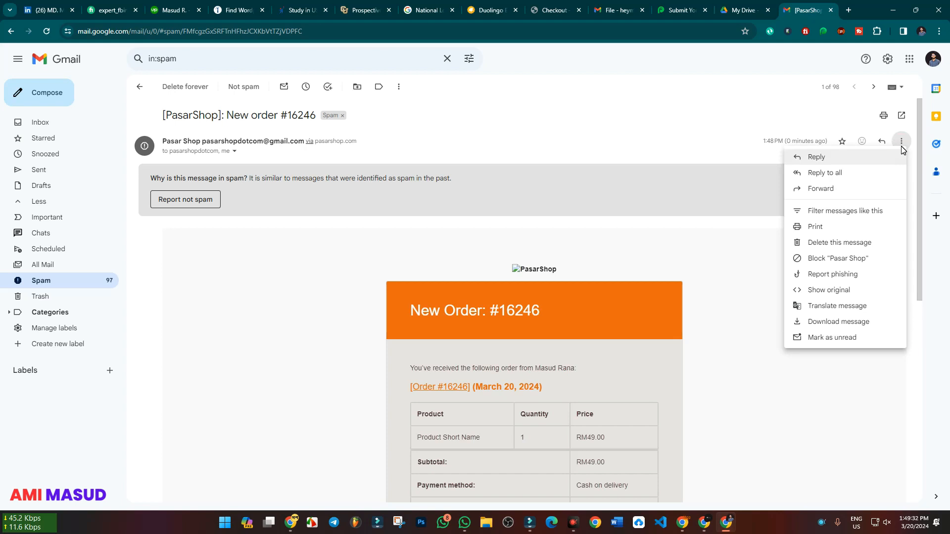
pyautogui.click(726, 248)
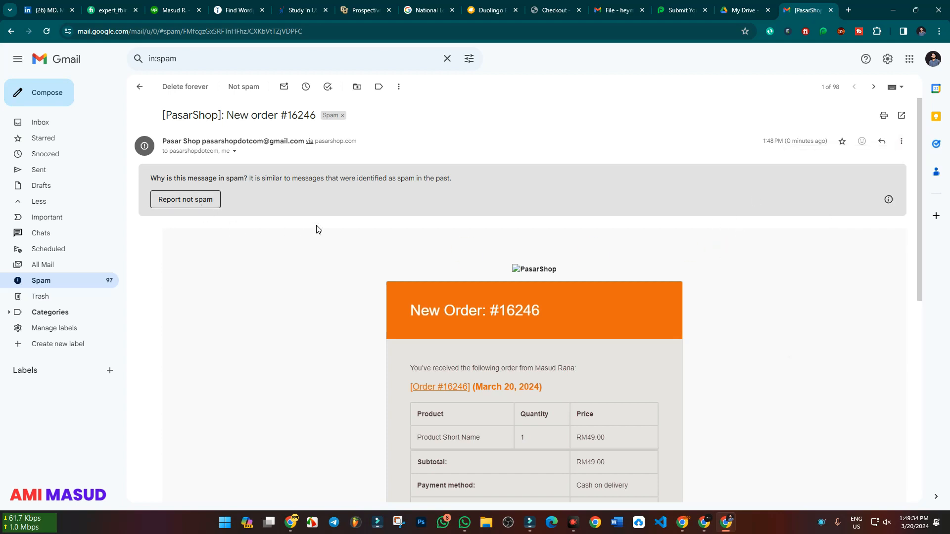
pyautogui.scroll(-8, 317, 229)
pyautogui.scroll(7, 318, 230)
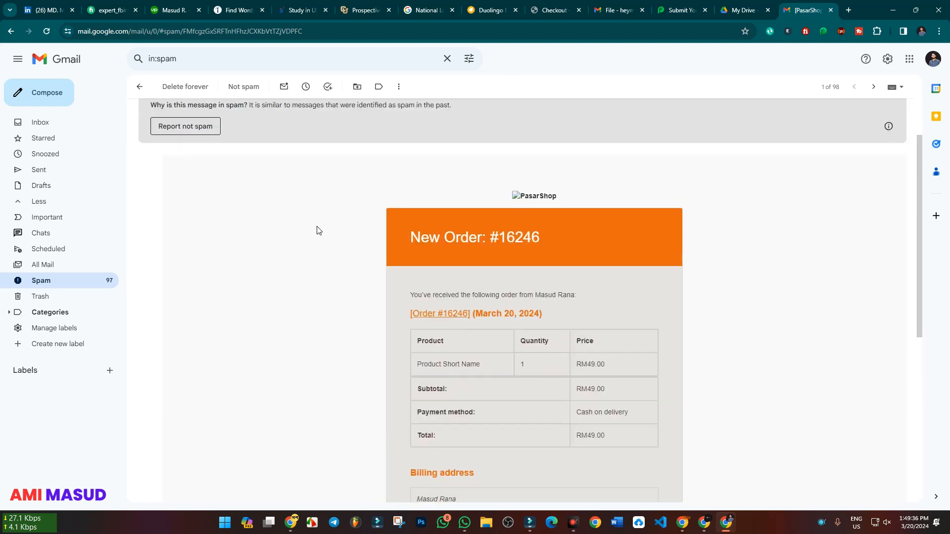
pyautogui.scroll(1, 318, 230)
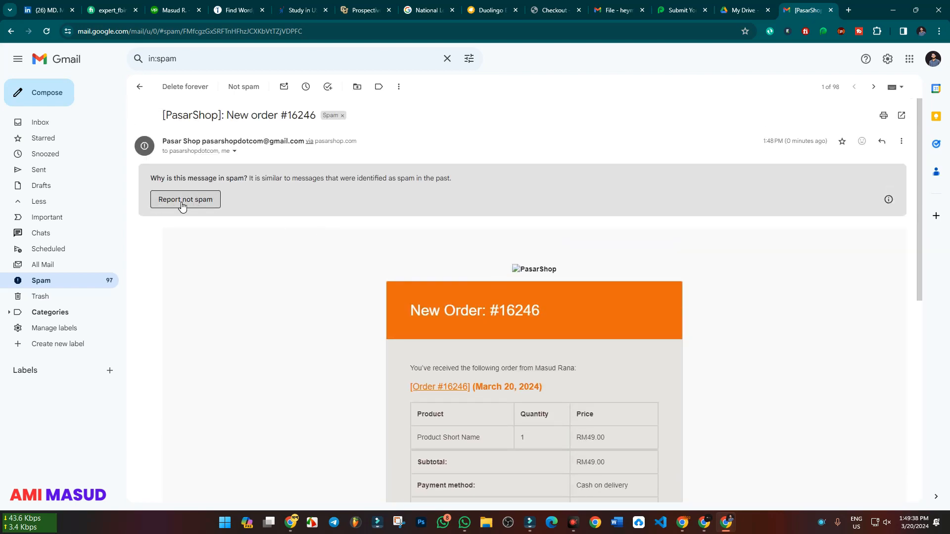
pyautogui.click(182, 200)
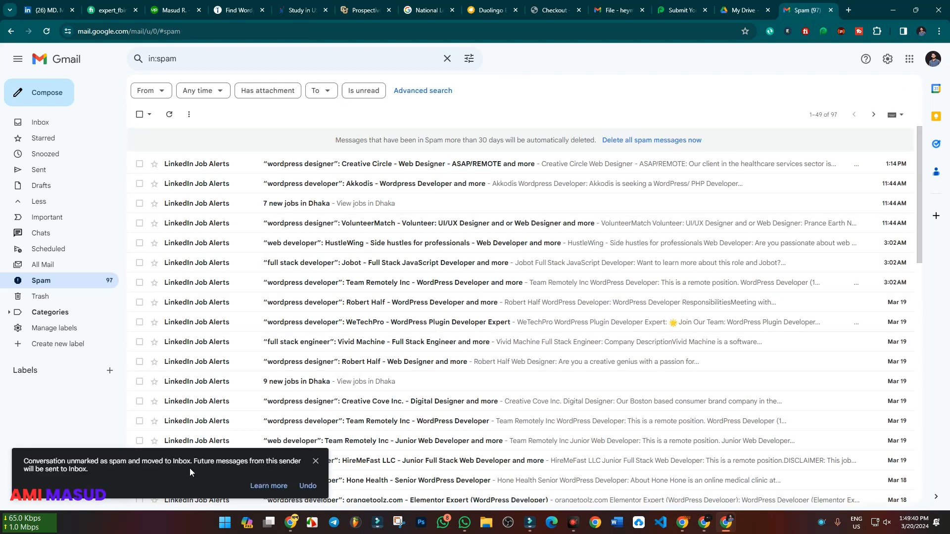
# Open the new-order email from the added recipient's inbox and read through its order table and billing address
pyautogui.click(39, 123)
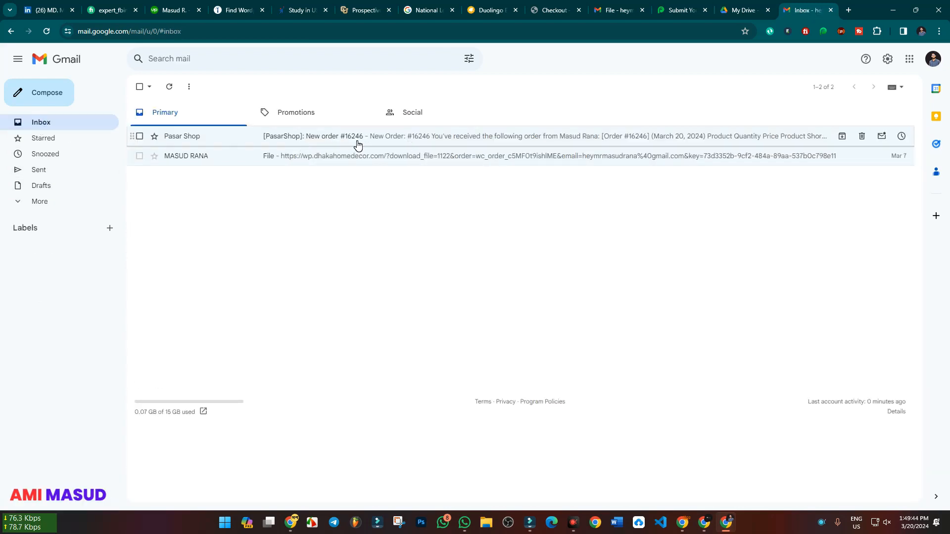
pyautogui.click(685, 528)
pyautogui.click(684, 528)
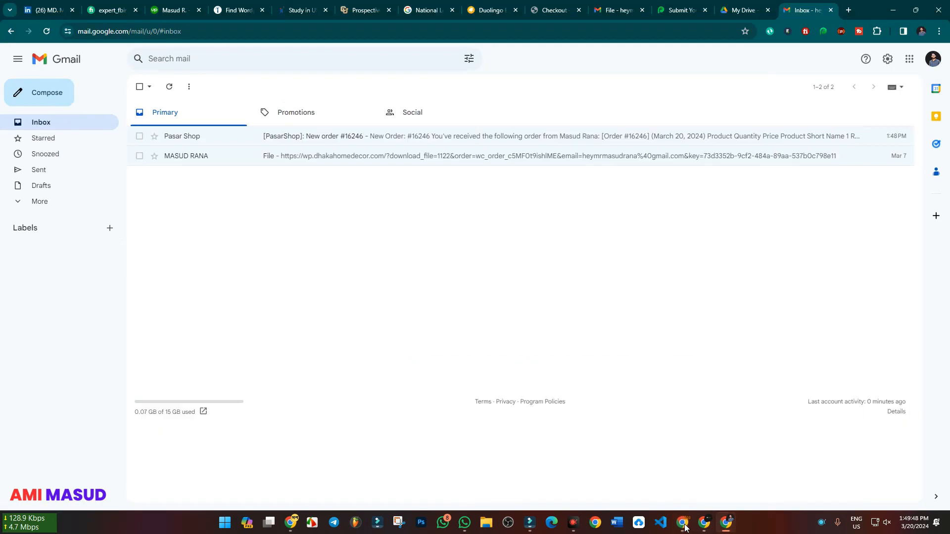
pyautogui.click(405, 138)
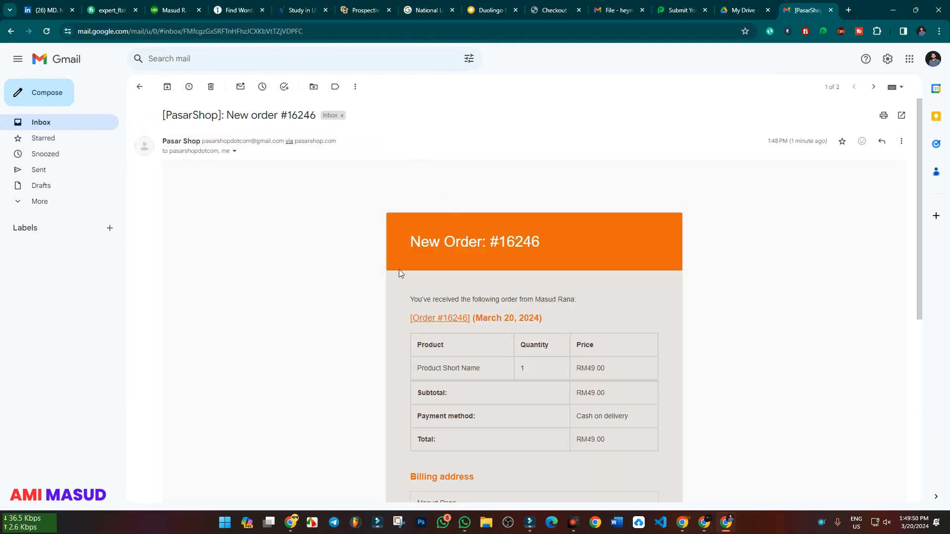
pyautogui.scroll(-3, 389, 307)
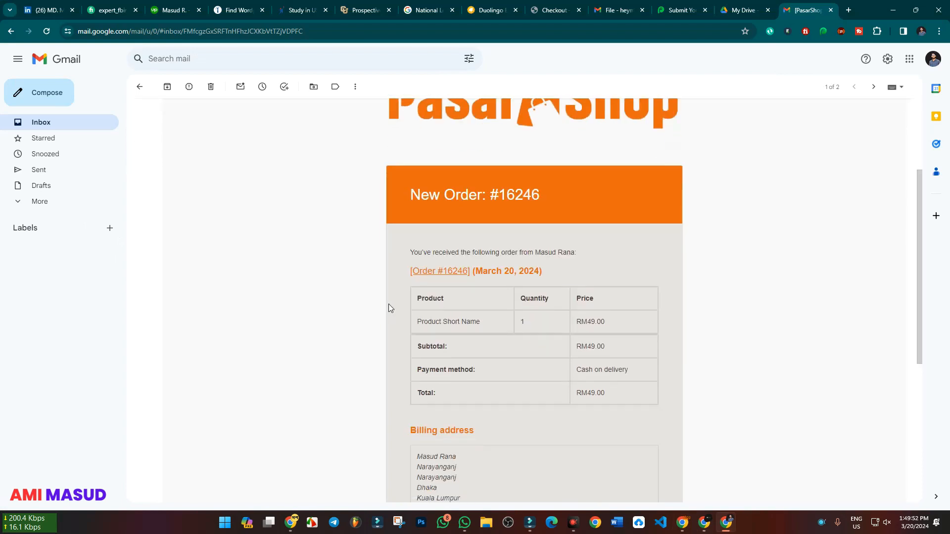
pyautogui.scroll(-4, 368, 276)
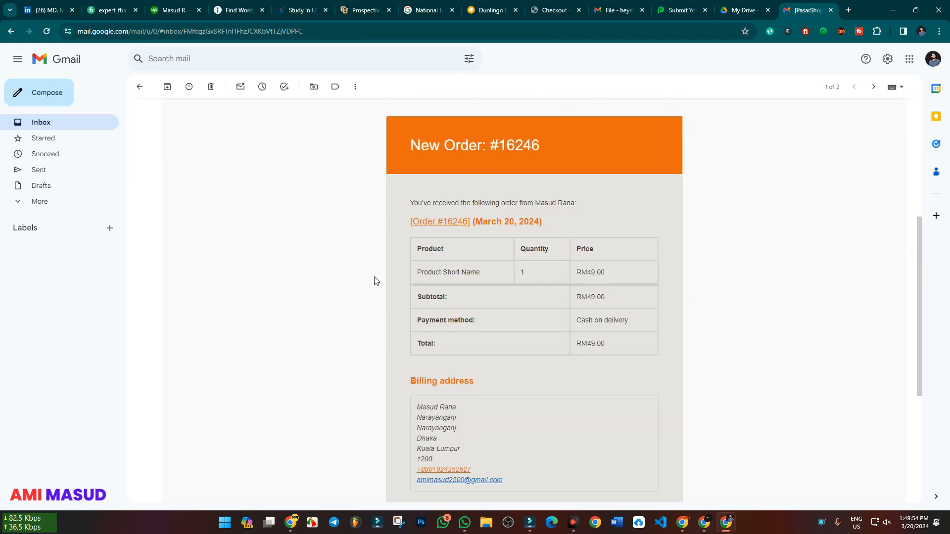
pyautogui.scroll(-5, 420, 280)
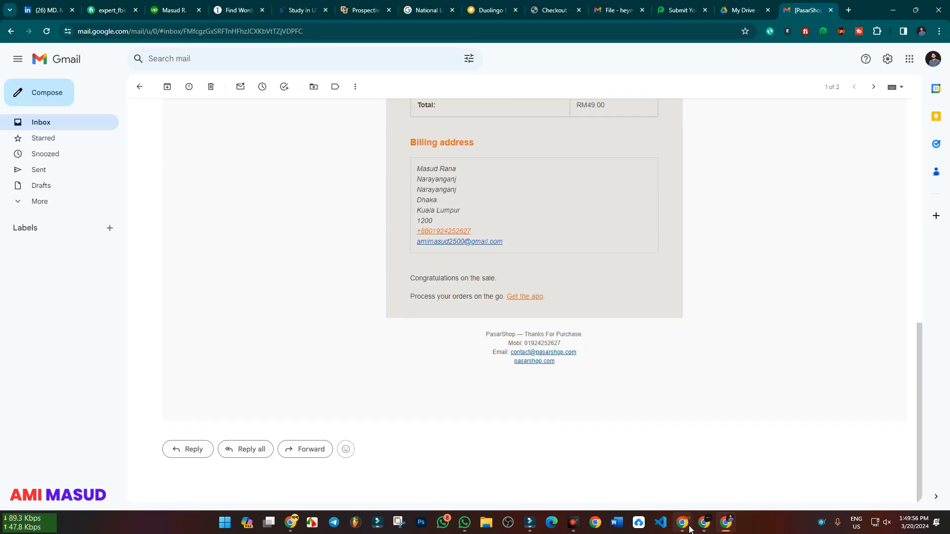
pyautogui.moveTo(700, 528)
pyautogui.scroll(9, 387, 353)
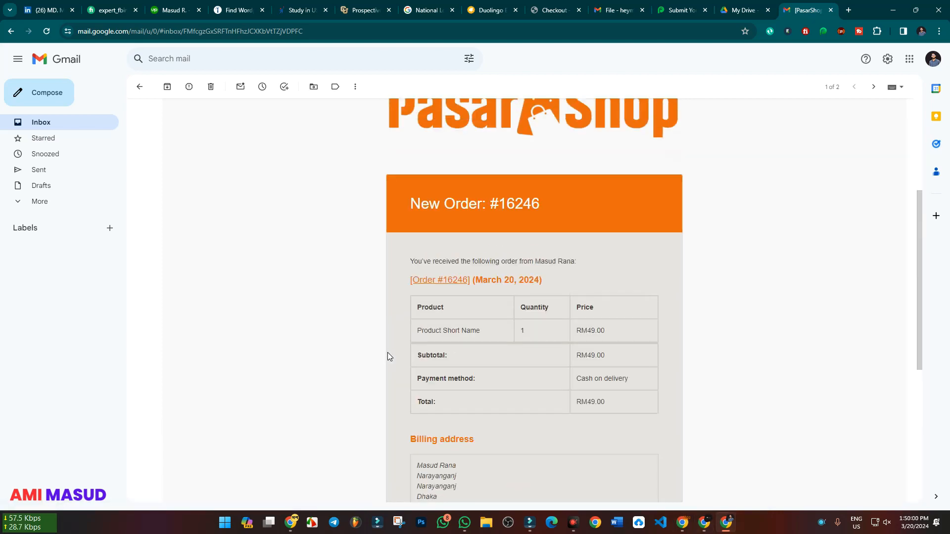
pyautogui.scroll(-5, 387, 352)
pyautogui.scroll(-3, 386, 349)
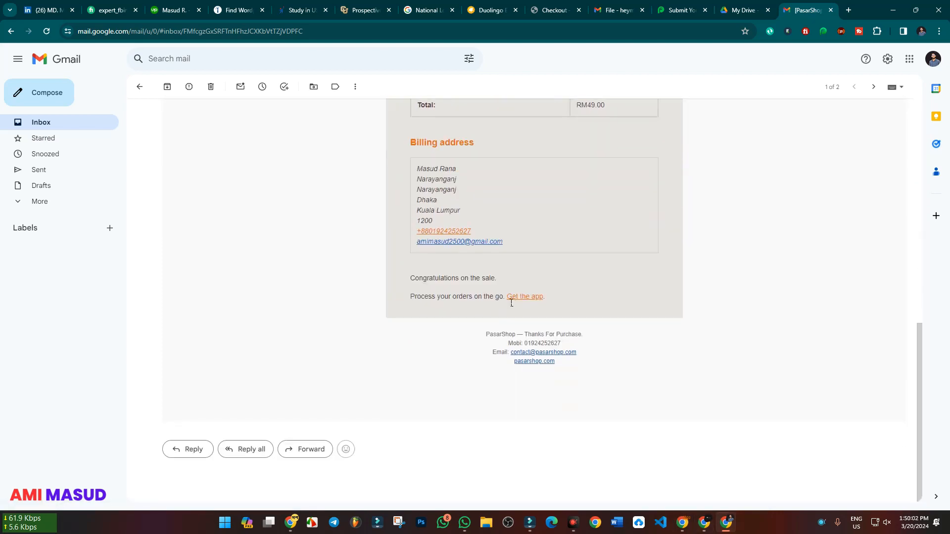
# Highlight the closing sale message and the New Order heading in the email, and review the remaining order details
pyautogui.moveTo(409, 278); pyautogui.dragTo(549, 295)
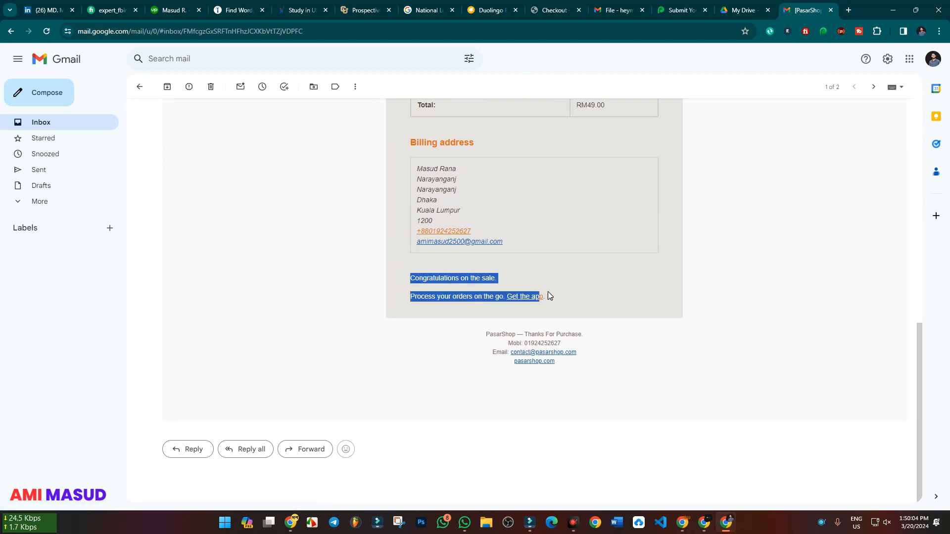
pyautogui.click(727, 295)
pyautogui.click(448, 297)
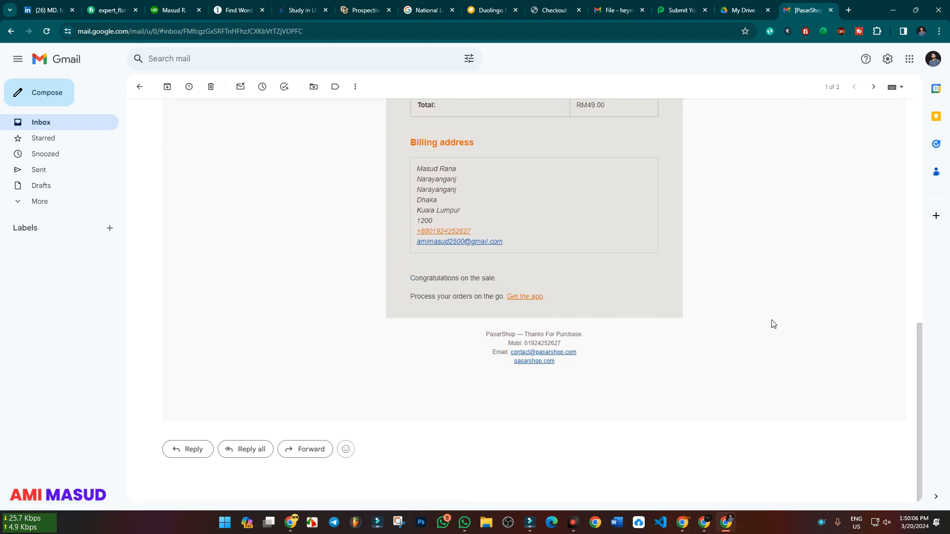
pyautogui.scroll(10, 770, 329)
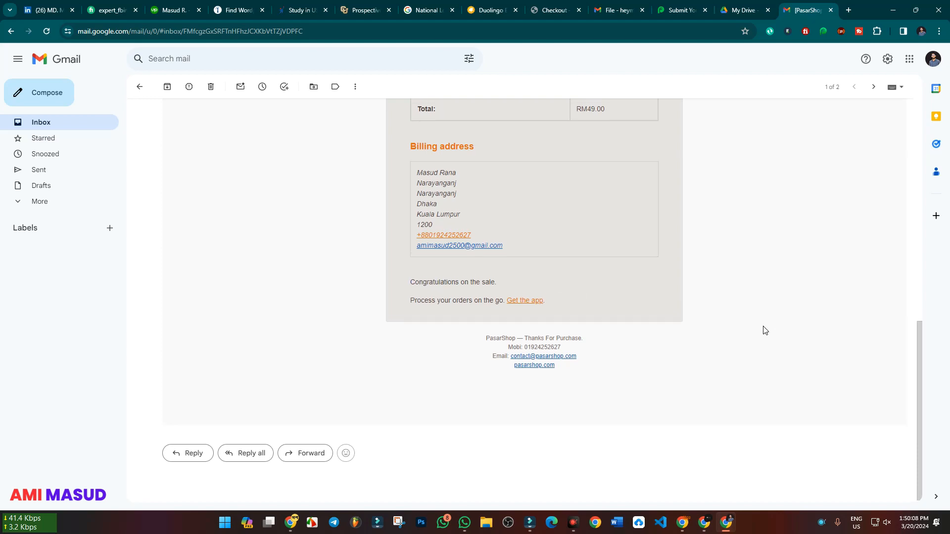
pyautogui.scroll(-6, 766, 331)
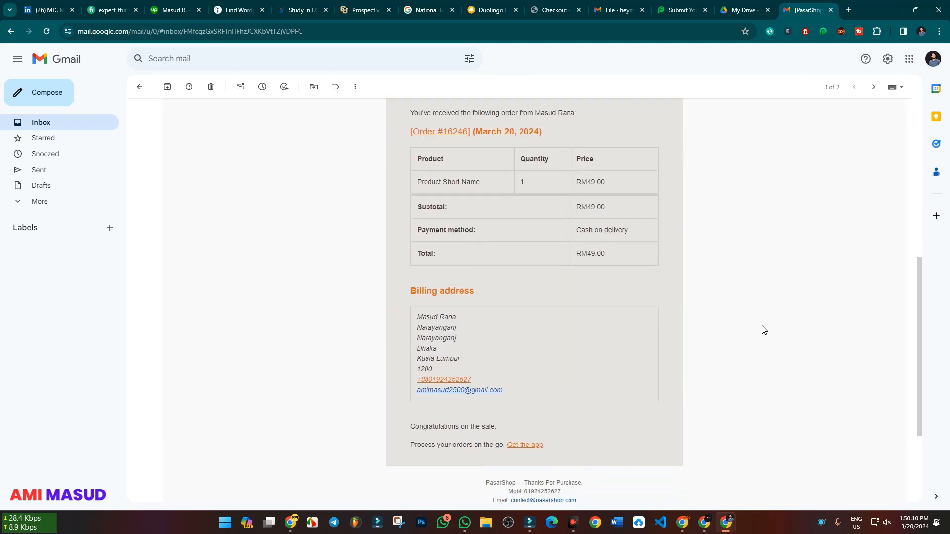
pyautogui.scroll(4, 764, 330)
pyautogui.moveTo(422, 261); pyautogui.dragTo(719, 250)
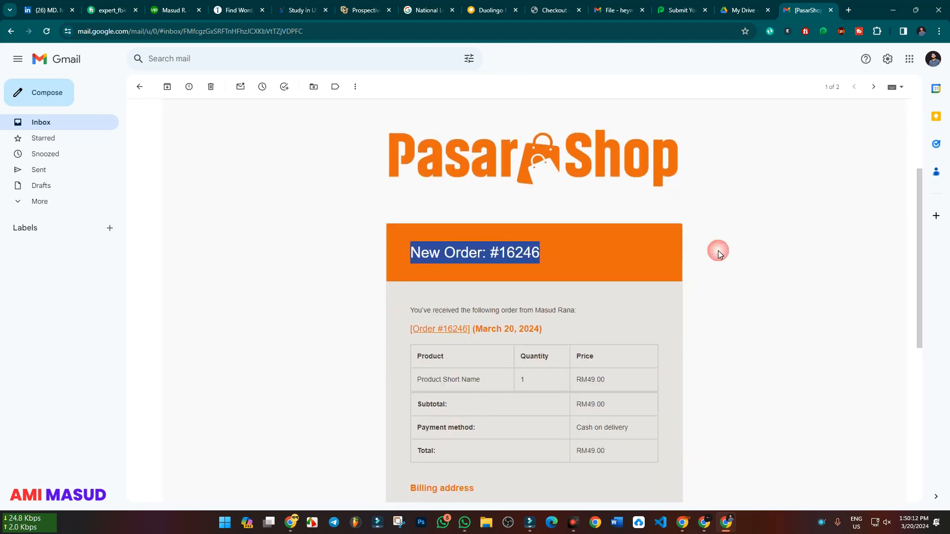
pyautogui.scroll(-6, 479, 307)
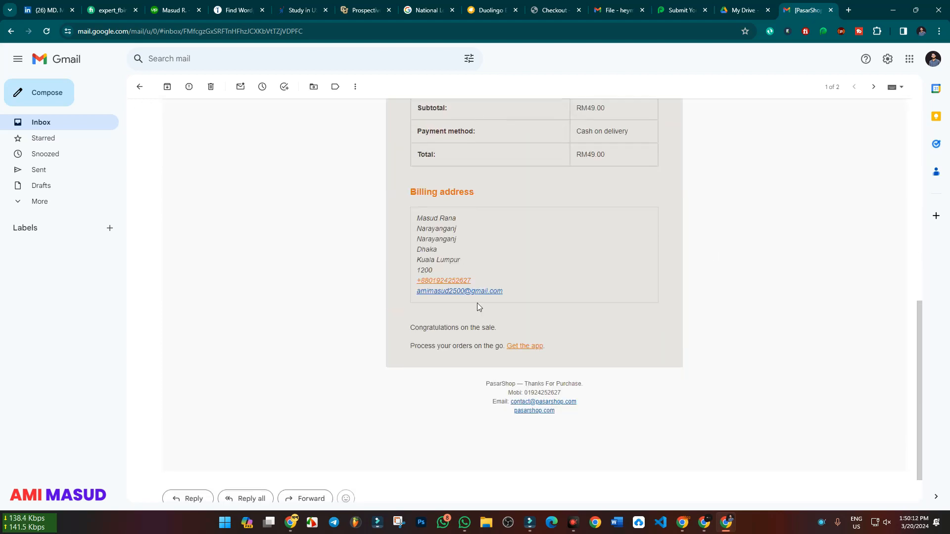
# Open the same new-order email in the shop's Gmail inbox and mark the message as looking safe
pyautogui.click(681, 520)
pyautogui.click(365, 135)
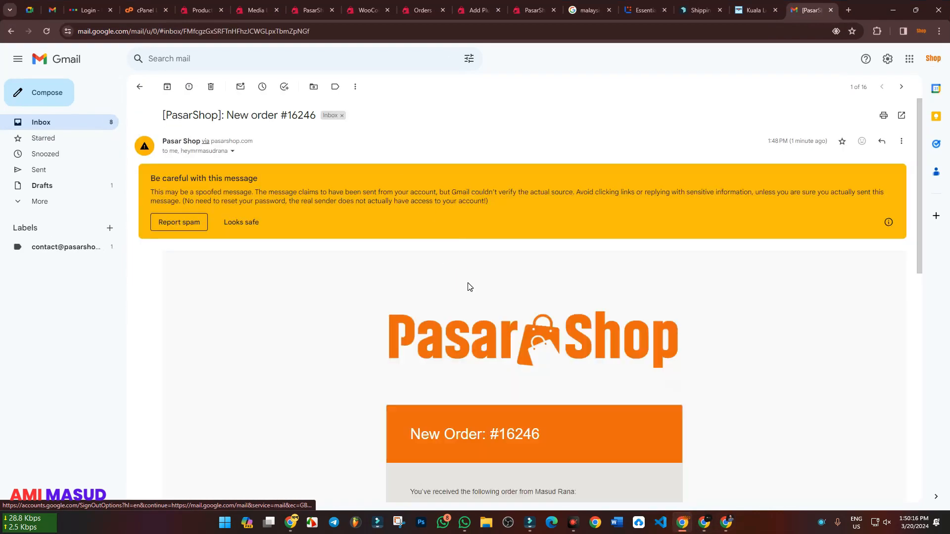
pyautogui.scroll(-7, 500, 276)
pyautogui.scroll(7, 503, 277)
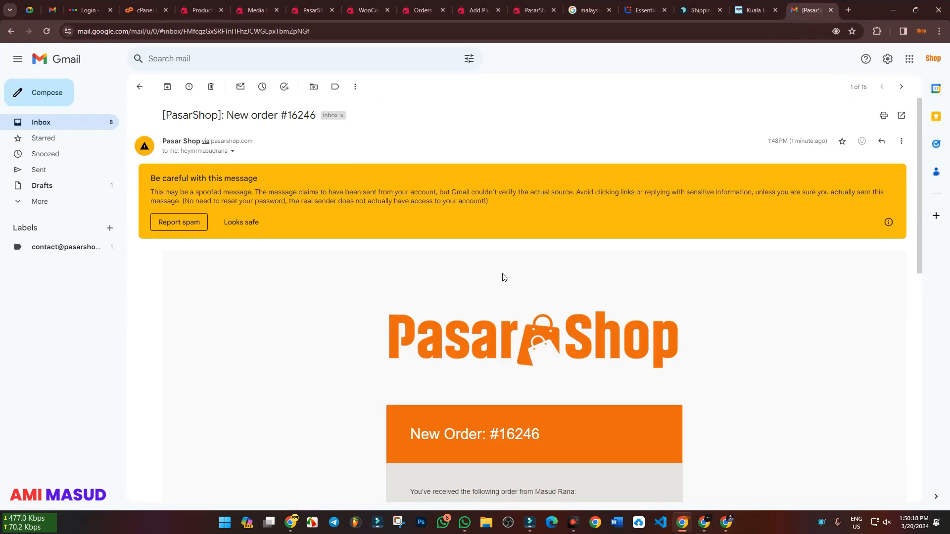
pyautogui.scroll(-8, 503, 275)
pyautogui.scroll(8, 500, 271)
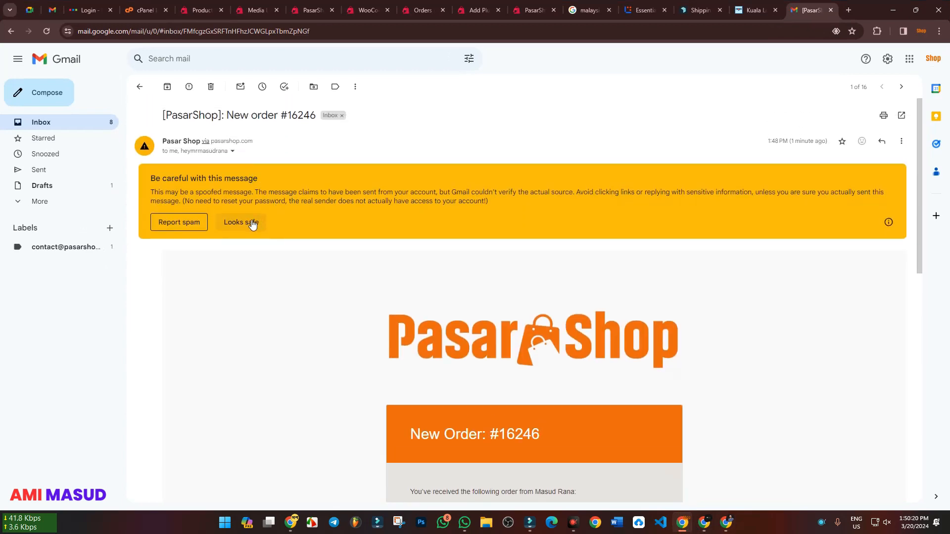
pyautogui.click(253, 222)
pyautogui.scroll(-8, 407, 265)
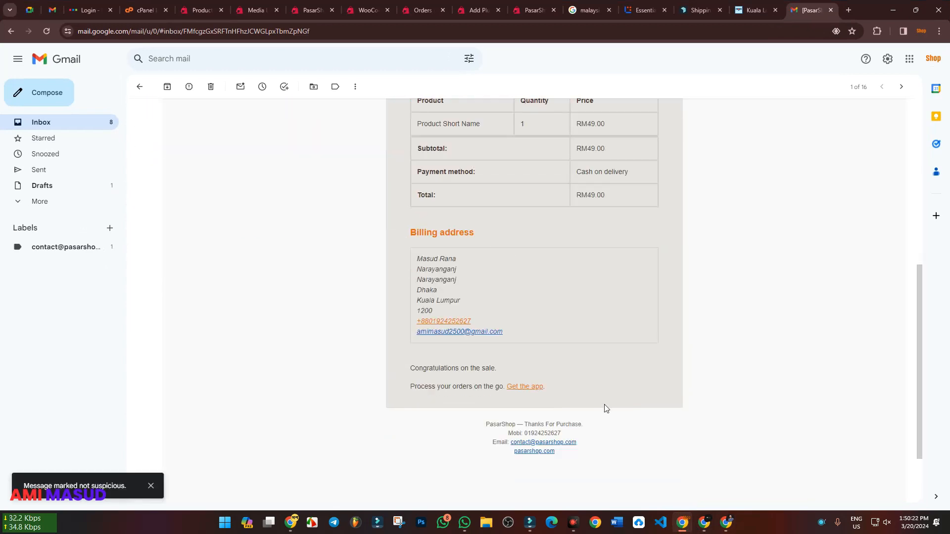
# Open the storefront's Shop page and review the Recipient(s) field in WooCommerce's New order email settings
pyautogui.click(707, 523)
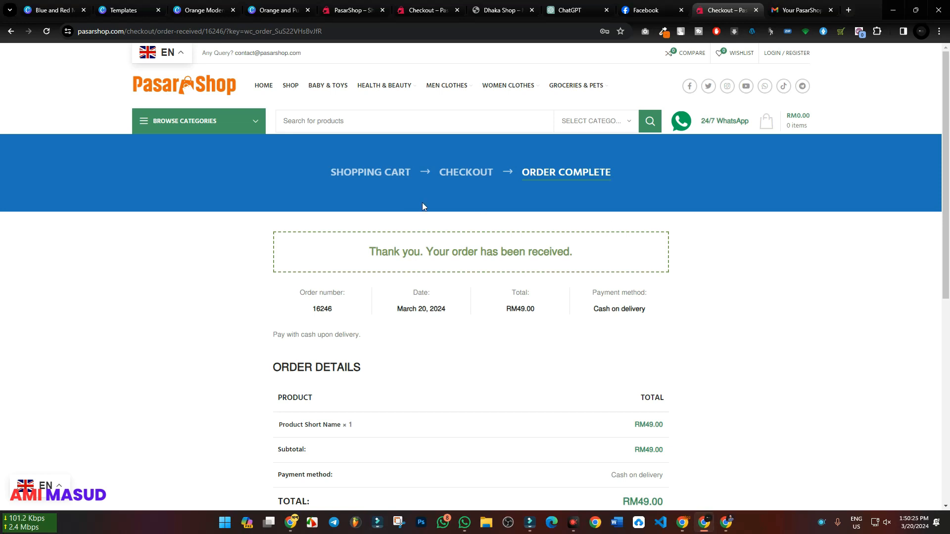
pyautogui.click(290, 86)
pyautogui.click(689, 523)
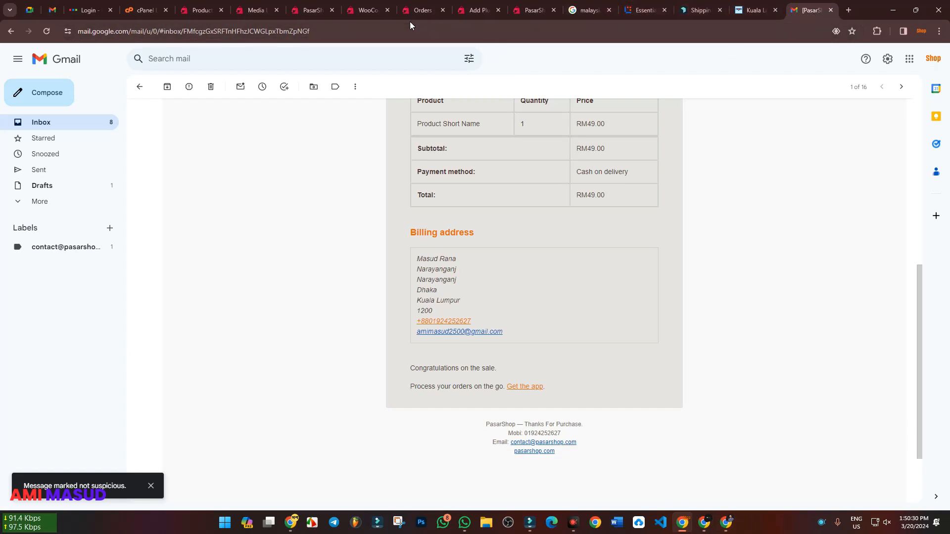
pyautogui.click(367, 6)
pyautogui.scroll(-2, 553, 374)
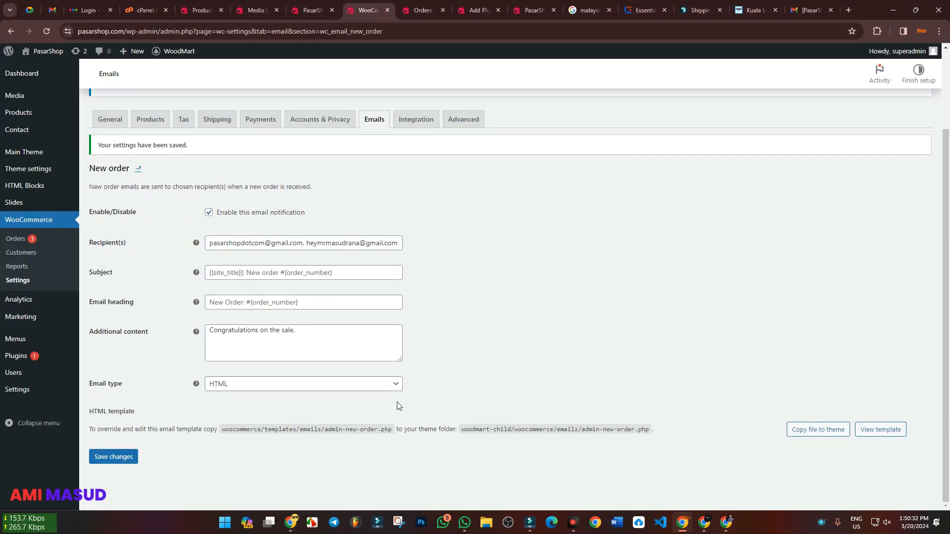
pyautogui.moveTo(391, 246); pyautogui.dragTo(464, 254)
pyautogui.click(444, 243)
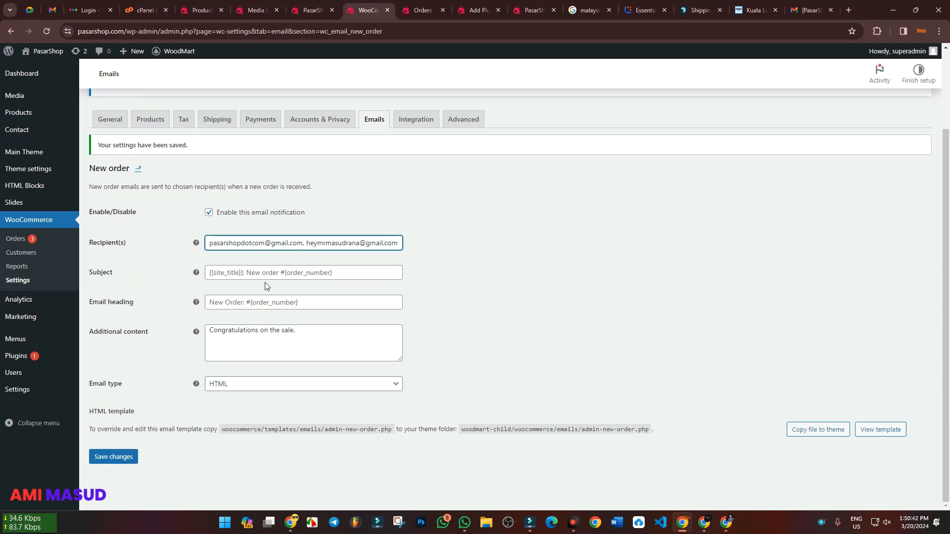
pyautogui.moveTo(197, 274)
pyautogui.moveTo(709, 523)
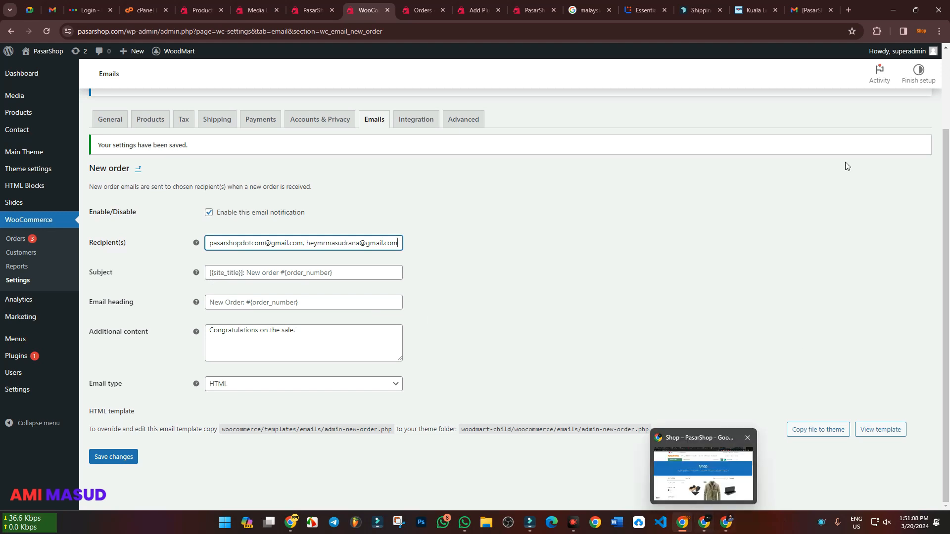
# Look at the new-order email in the shop's Gmail inbox list and at the PasarShop storefront homepage
pyautogui.click(811, 10)
pyautogui.click(38, 125)
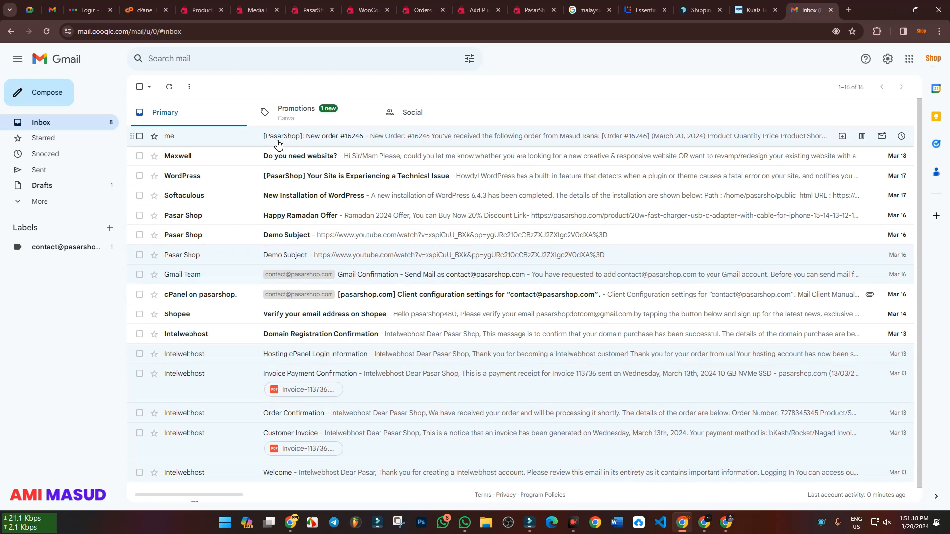
pyautogui.click(306, 9)
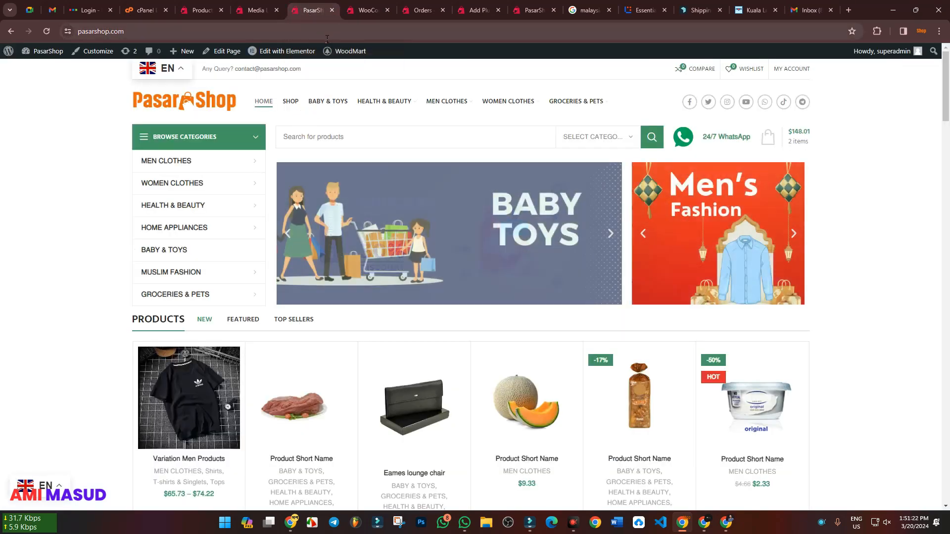
pyautogui.click(795, 11)
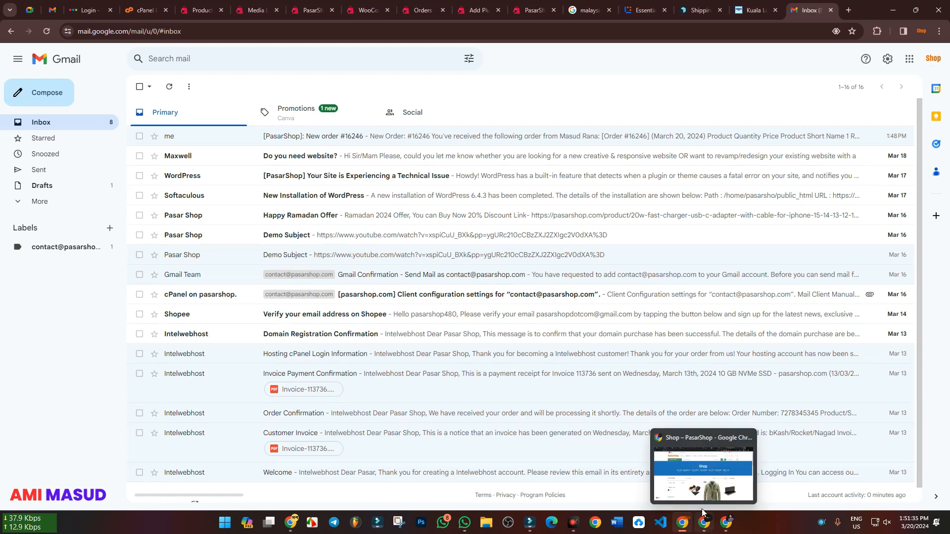
# Move the Add Plugins browser page between the Products and Media pages and return to the New order email settings
pyautogui.click(478, 6)
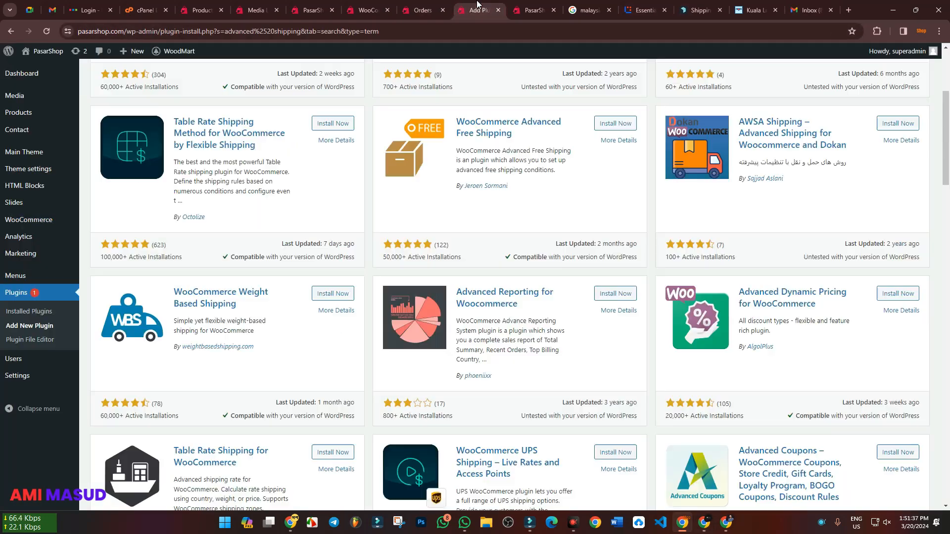
pyautogui.moveTo(482, 9); pyautogui.dragTo(259, 9)
pyautogui.click(424, 6)
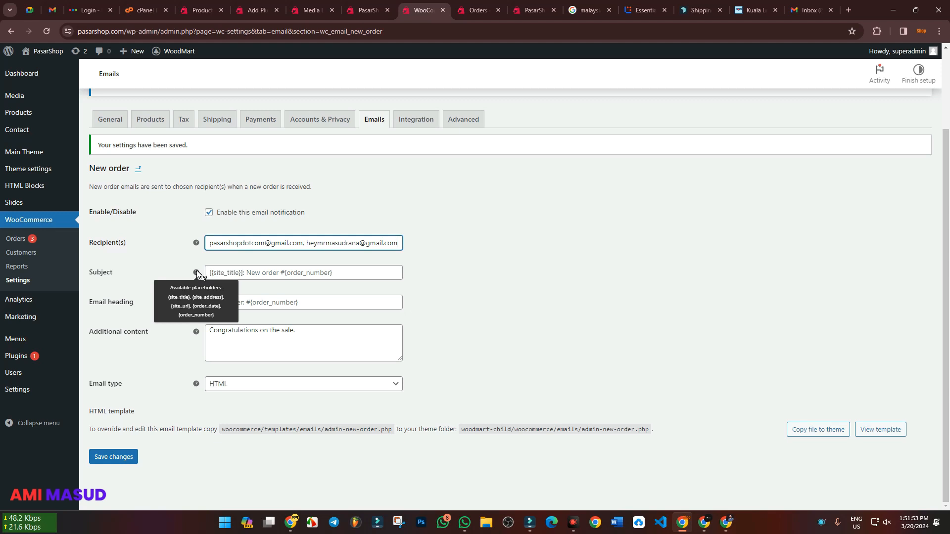
# Show the customer's order confirmation email for the Eames lounge chair in the customer's Gmail
pyautogui.click(708, 523)
pyautogui.click(812, 7)
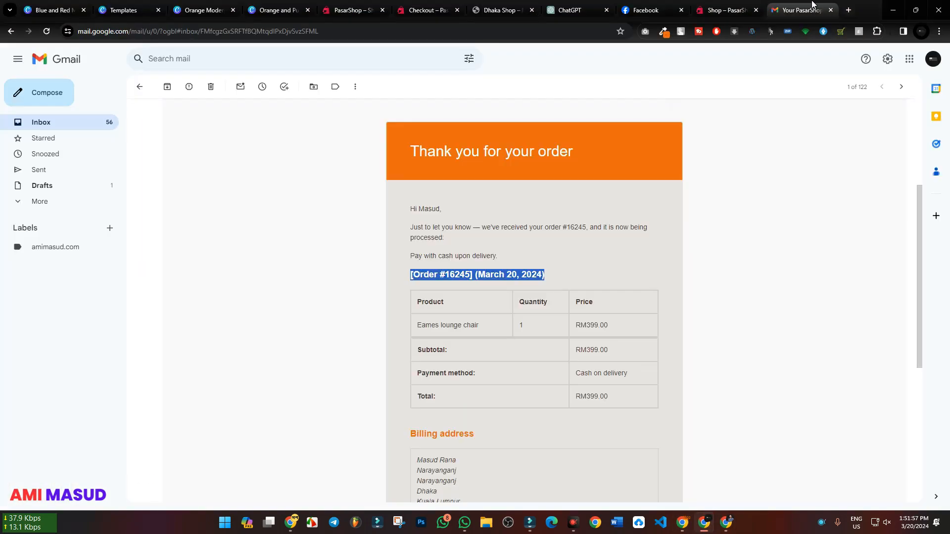
# Compare the customer's Gmail inbox with the New order email settings and the shop's Gmail inbox
pyautogui.scroll(4, 405, 316)
pyautogui.click(67, 130)
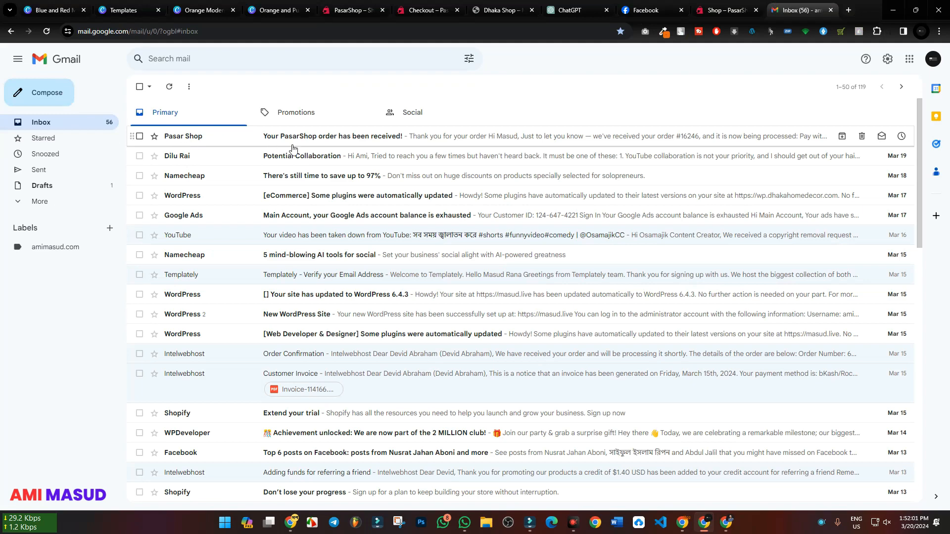
pyautogui.moveTo(685, 526)
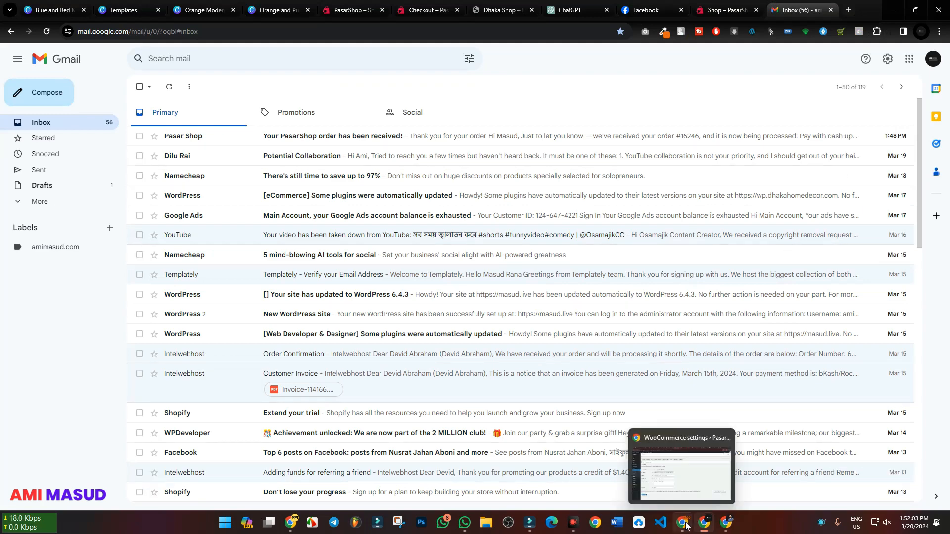
pyautogui.click(686, 526)
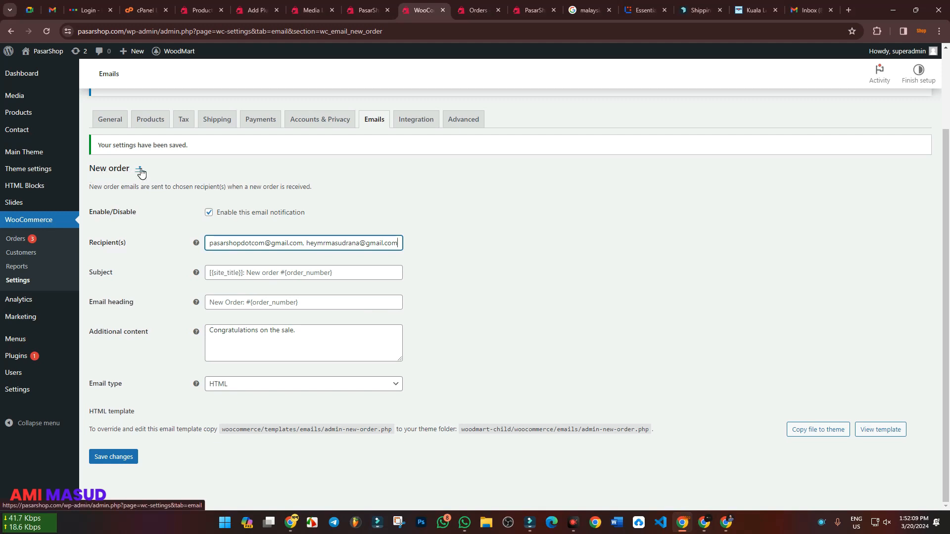
pyautogui.moveTo(90, 171); pyautogui.dragTo(134, 173)
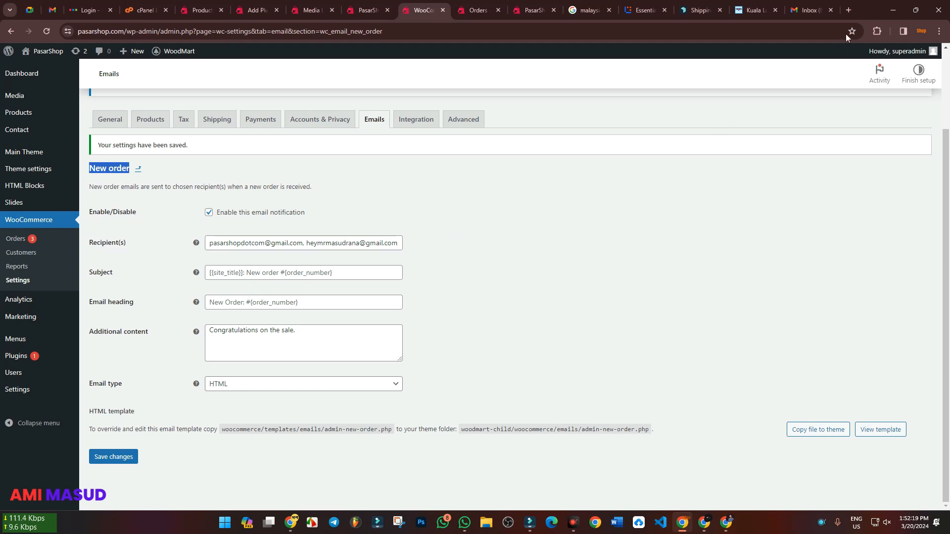
pyautogui.click(810, 10)
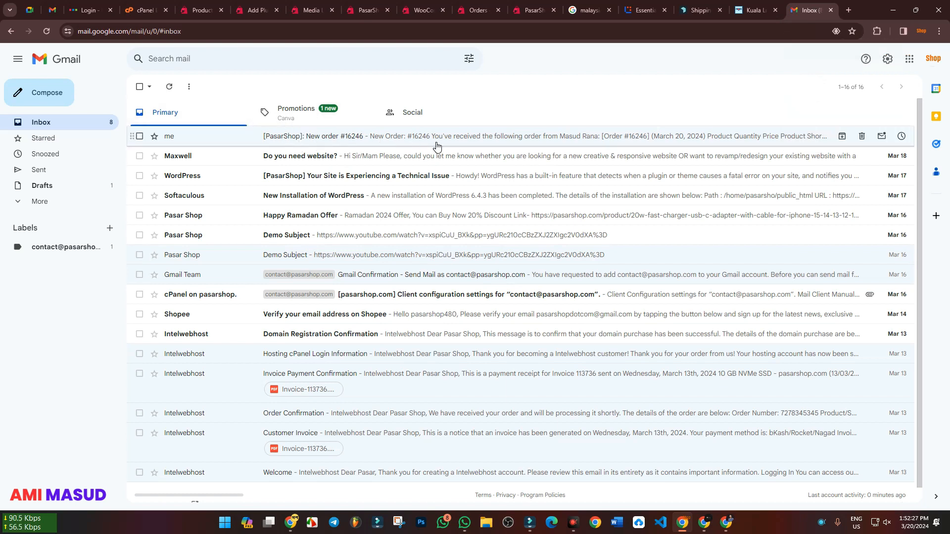
# View the latest PasarShop order confirmation in the customer's Gmail and return to the shop's Gmail inbox
pyautogui.click(706, 526)
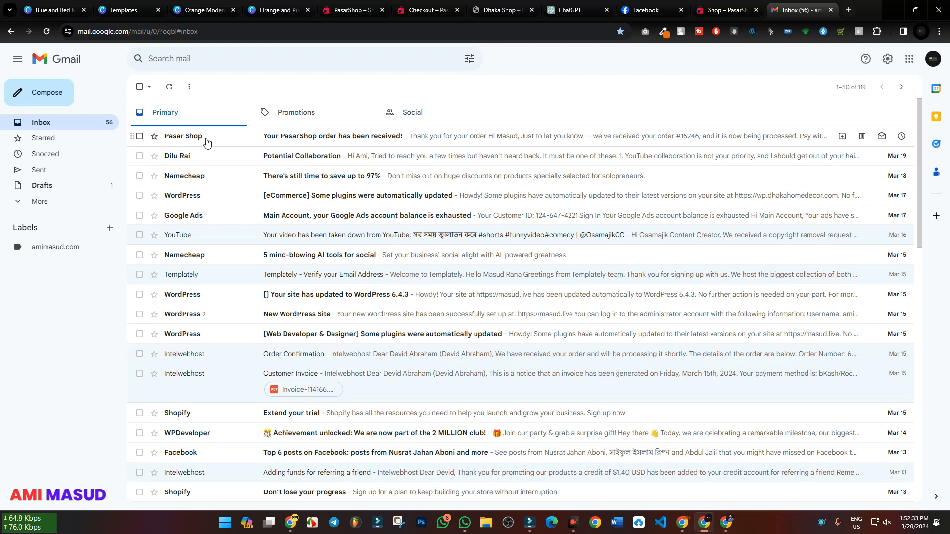
pyautogui.click(318, 141)
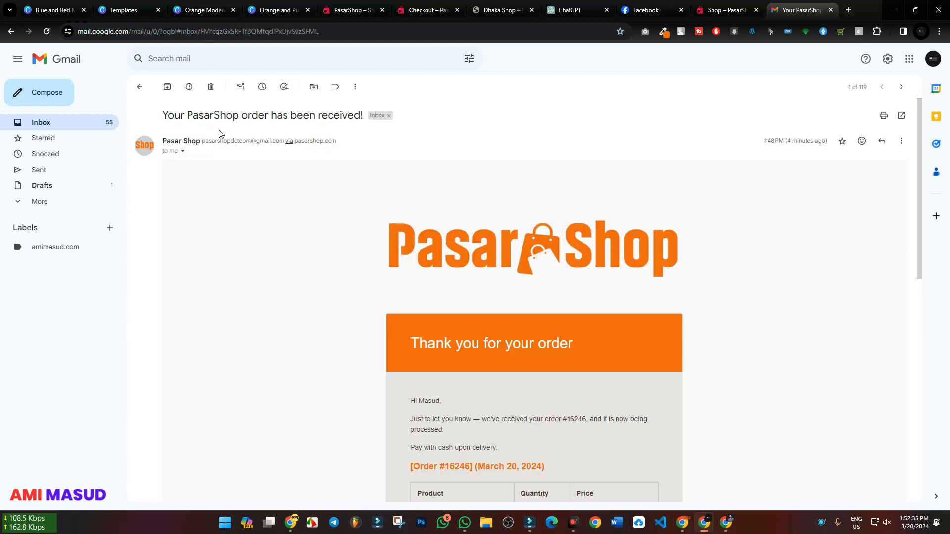
pyautogui.click(140, 87)
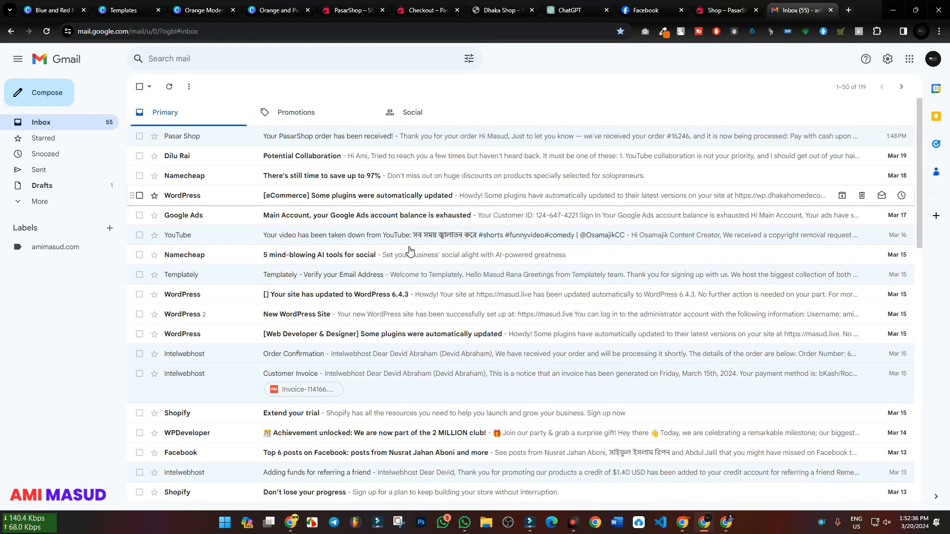
pyautogui.click(686, 526)
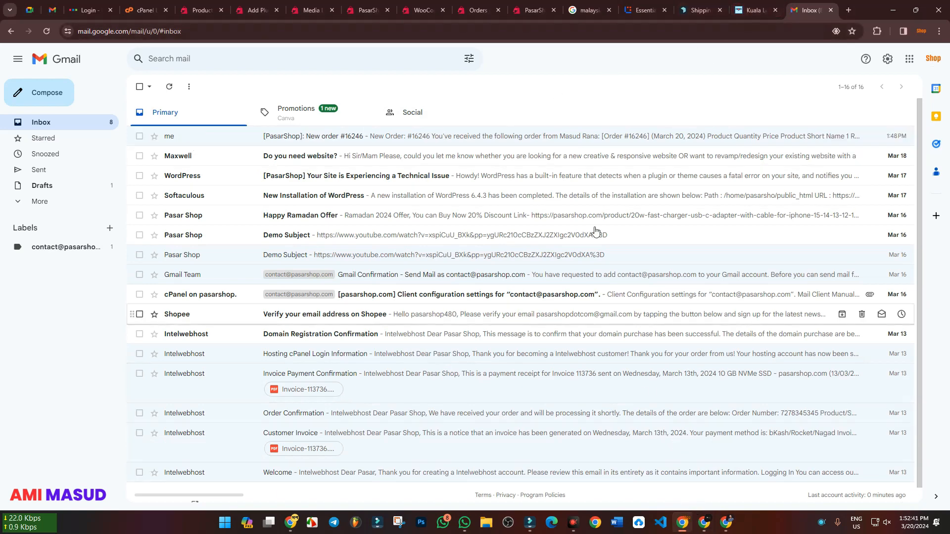
# Return to the New order email settings and check which placeholders are available for the Subject
pyautogui.click(422, 10)
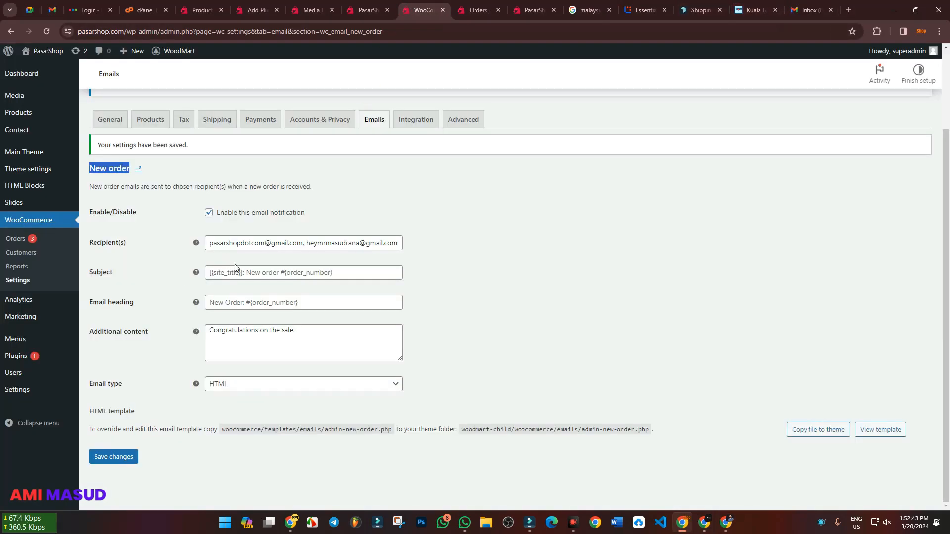
pyautogui.moveTo(196, 274)
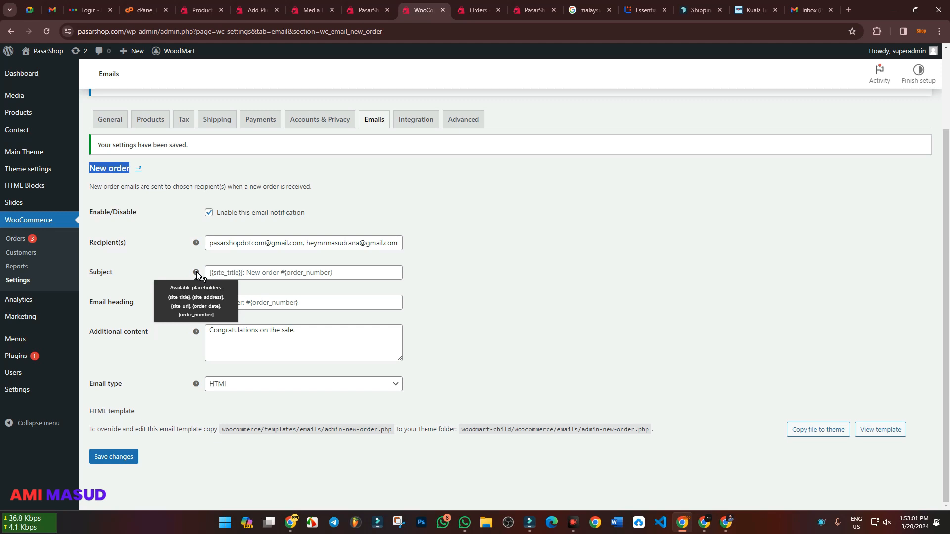
pyautogui.click(248, 275)
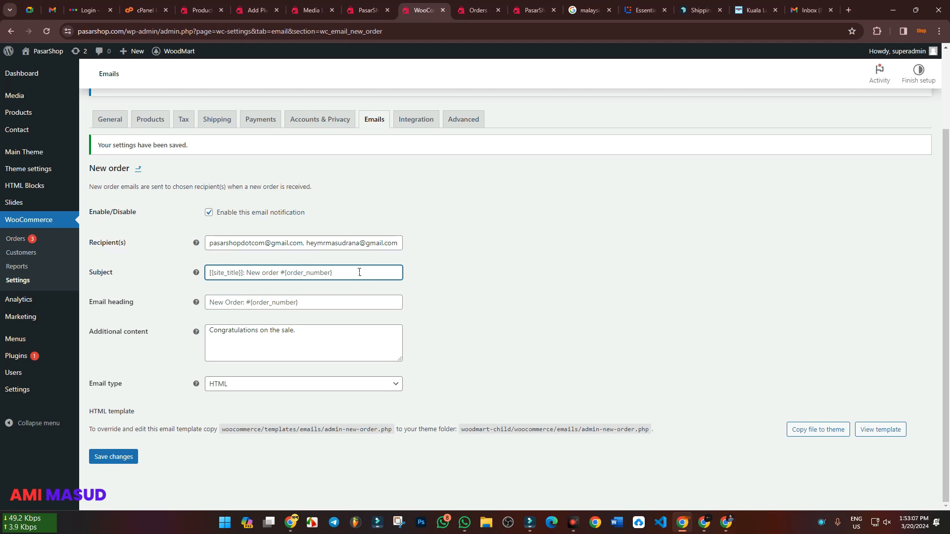
# Add a "Pasar Shop" line below the congratulations message in the Additional content
pyautogui.click(322, 334)
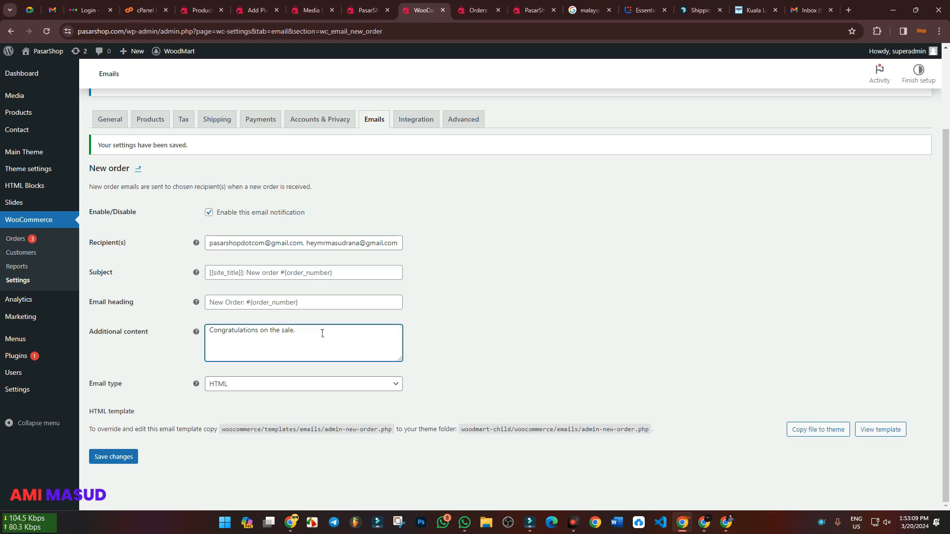
pyautogui.press('Return')
pyautogui.write('tor')
pyautogui.press('BackSpace')
pyautogui.write('e')
pyautogui.press('BackSpace')
pyautogui.press('BackSpace')
pyautogui.press('BackSpace')
pyautogui.press('BackSpace')
pyautogui.press('BackSpace')
pyautogui.press('BackSpace')
pyautogui.press('BackSpace')
pyautogui.press('BackSpace')
pyautogui.press('BackSpace')
pyautogui.press('BackSpace')
pyautogui.press('BackSpace')
pyautogui.press('BackSpace')
pyautogui.write('sale.  ')
pyautogui.write('Pasar')
pyautogui.write(' Shop')
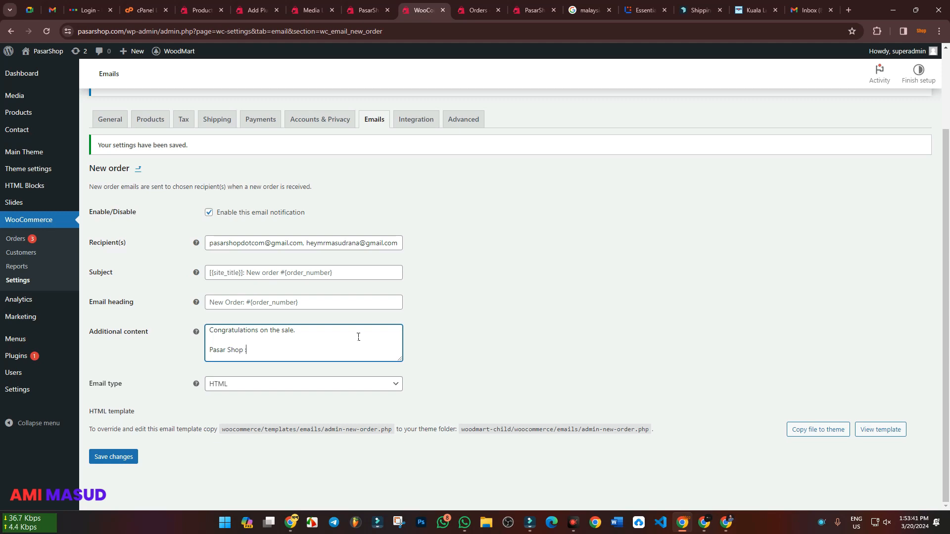
pyautogui.write(':')
pyautogui.click(802, 4)
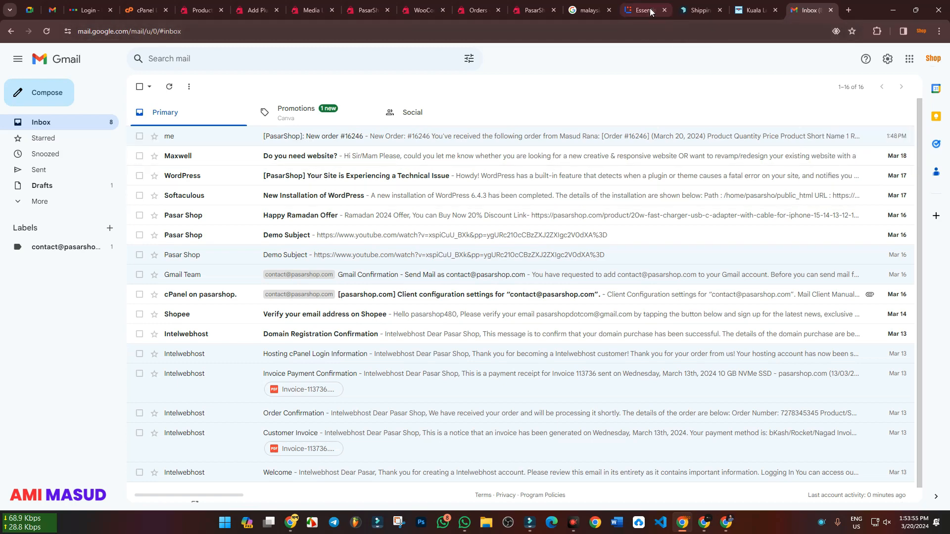
pyautogui.click(423, 10)
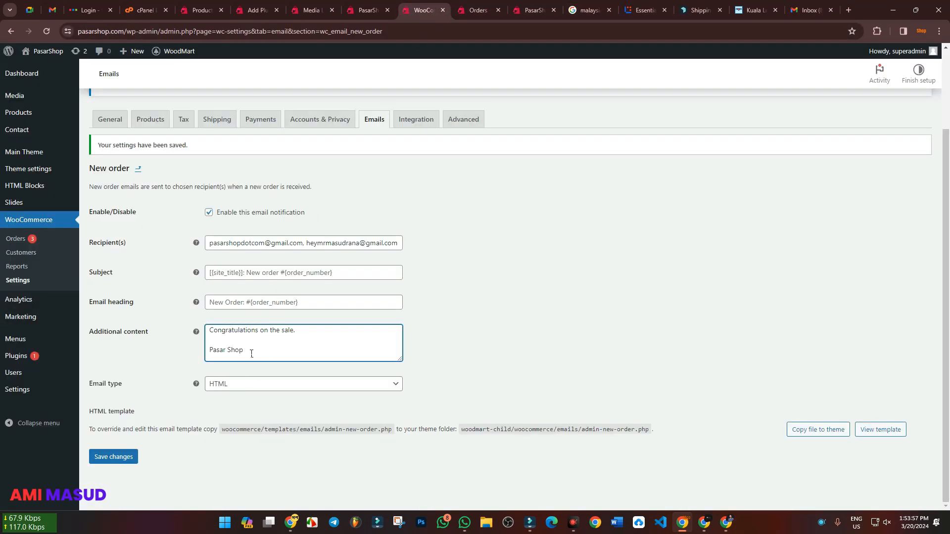
# Replace the "Pasar Shop" line in the Additional content with "New Order: #{order_number}"
pyautogui.moveTo(251, 354); pyautogui.dragTo(191, 352)
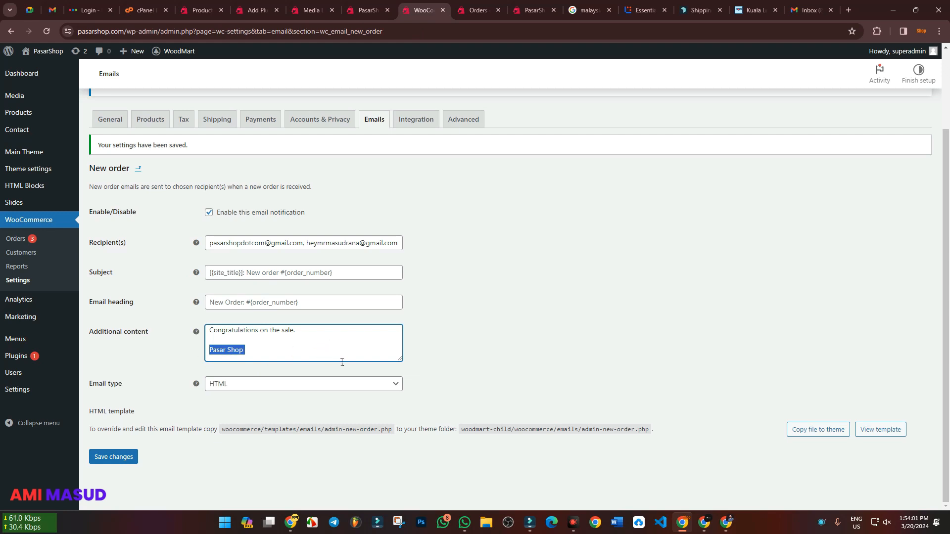
pyautogui.write('O')
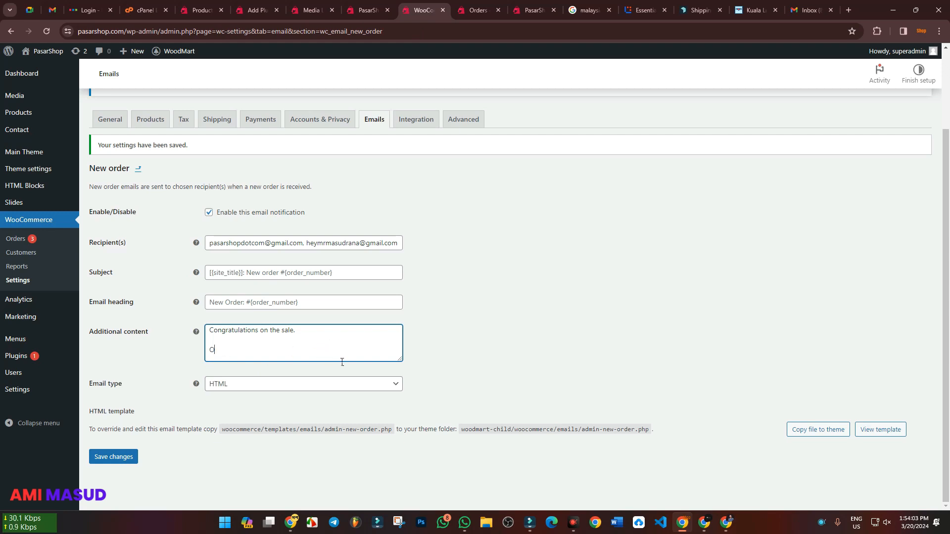
pyautogui.write('RDER:')
pyautogui.press('BackSpace')
pyautogui.press('Left')
pyautogui.write('NEW')
pyautogui.press('Right')
pyautogui.press('BackSpace')
pyautogui.press('BackSpace')
pyautogui.press('BackSpace')
pyautogui.press('BackSpace')
pyautogui.press('BackSpace')
pyautogui.press('BackSpace')
pyautogui.press('BackSpace')
pyautogui.press('BackSpace')
pyautogui.press('BackSpace')
pyautogui.write('New Order:-')
pyautogui.press('BackSpace')
pyautogui.write('#{order_num')
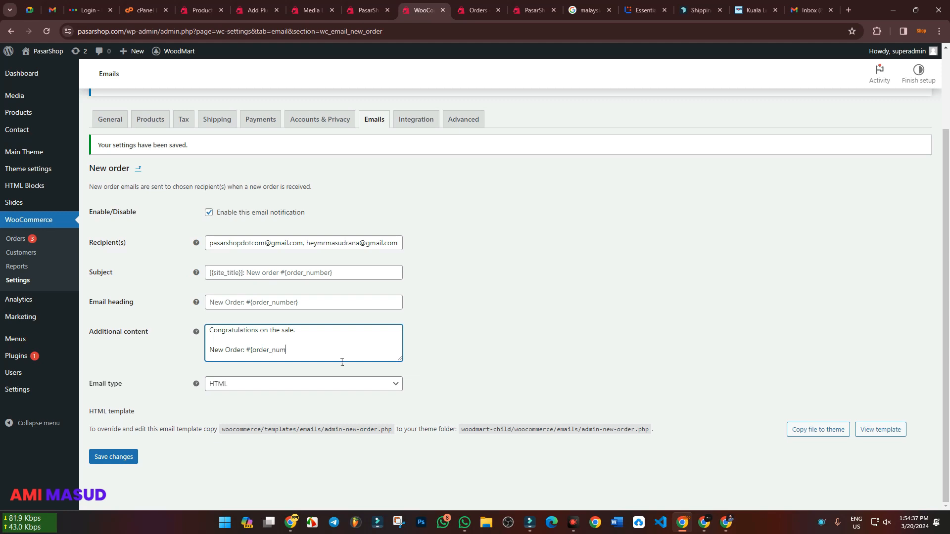
pyautogui.write('ber}')
# Move the "New Order: #{order_number}" text out of the Additional content into the Subject
pyautogui.moveTo(198, 273)
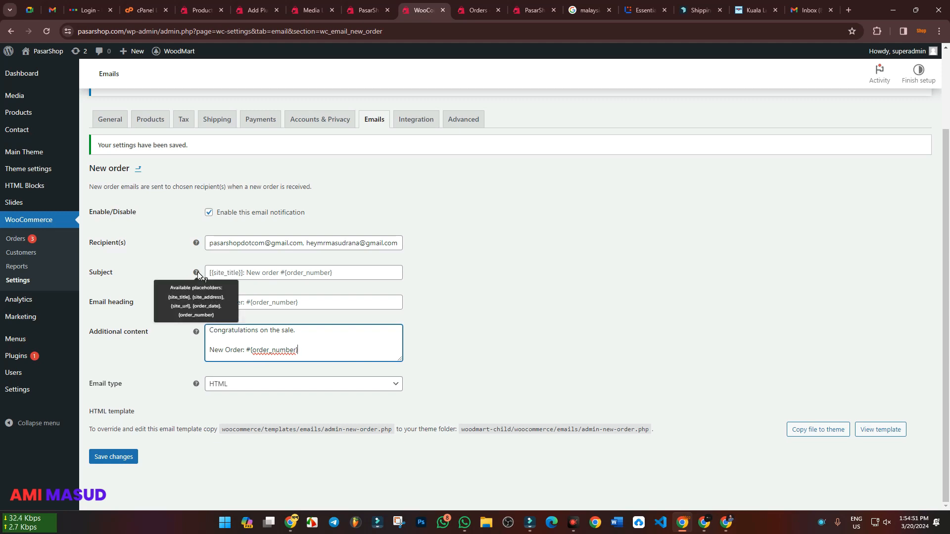
pyautogui.moveTo(312, 353); pyautogui.dragTo(198, 353)
pyautogui.hotkey('ctrl', 'x')
pyautogui.click(240, 272)
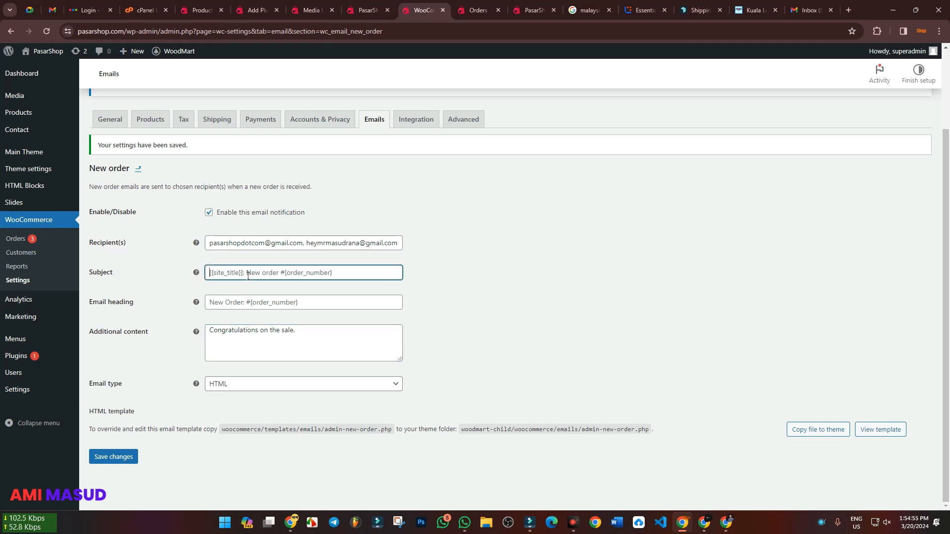
pyautogui.hotkey('ctrl', 'a')
pyautogui.hotkey('ctrl', 'v')
pyautogui.click(463, 284)
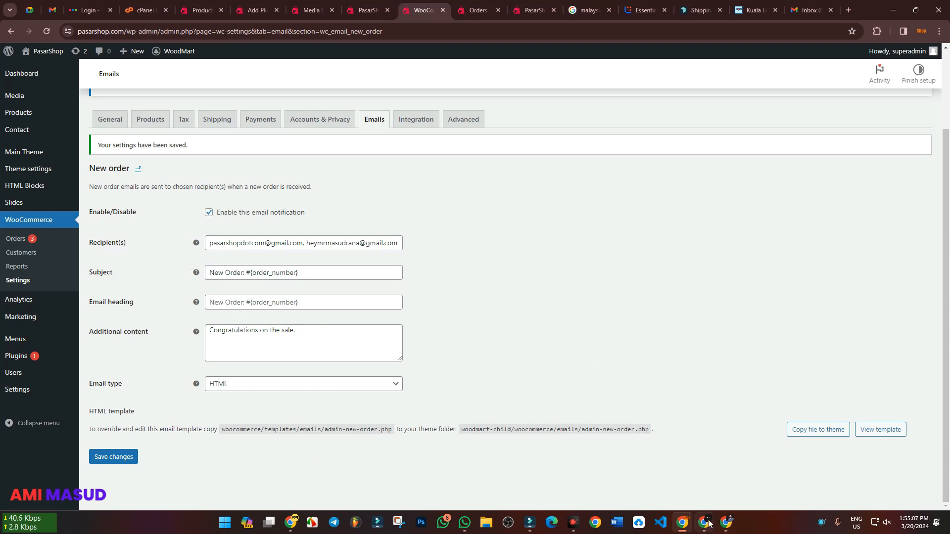
# Examine the additional content at the end of the new-order email in the shop's Gmail and return to the email settings
pyautogui.click(803, 11)
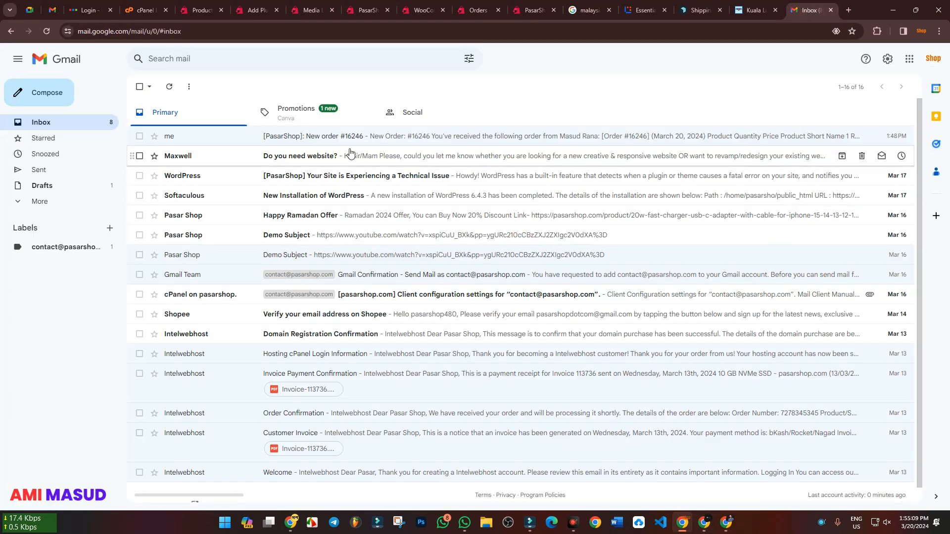
pyautogui.click(346, 134)
pyautogui.scroll(-10, 805, 239)
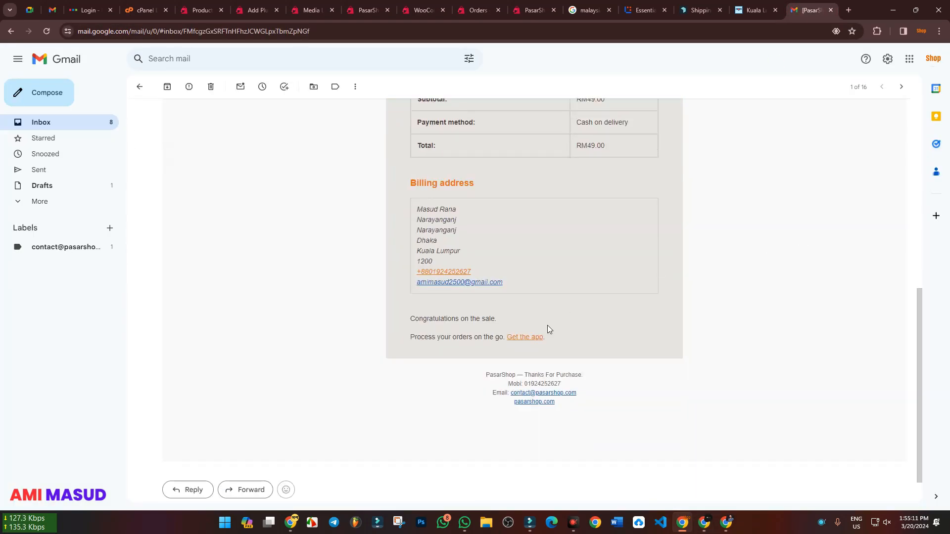
pyautogui.moveTo(416, 322); pyautogui.dragTo(600, 314)
pyautogui.click(640, 313)
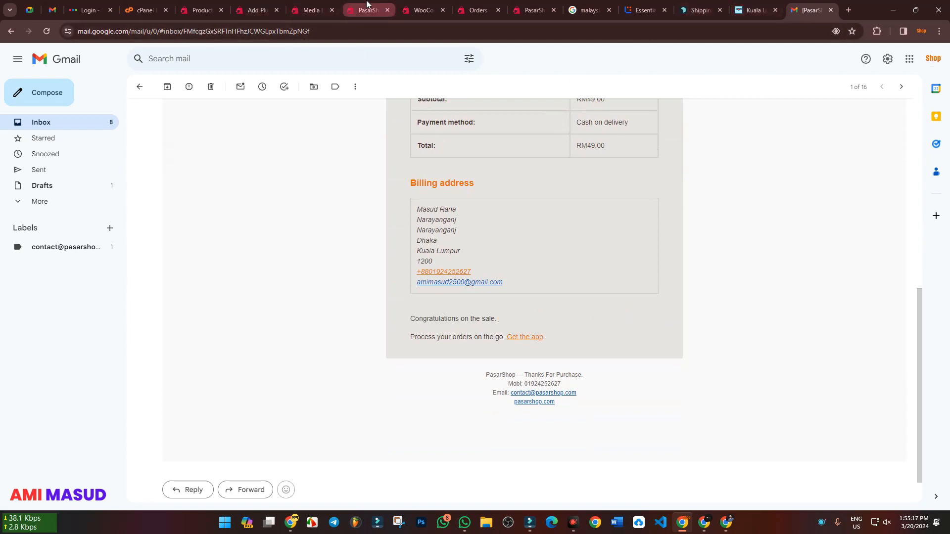
pyautogui.click(420, 10)
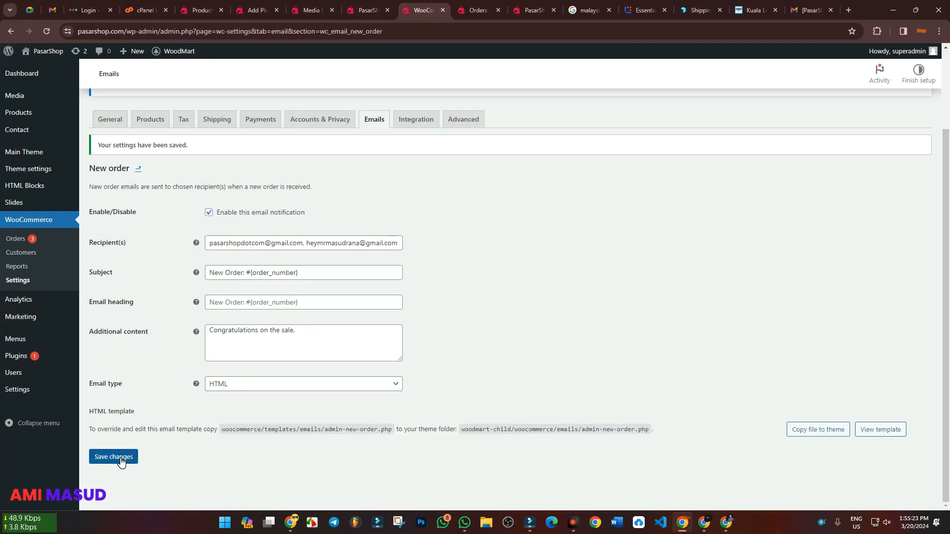
# Try the Multipart email type for the New order email and switch it back to HTML
pyautogui.click(342, 385)
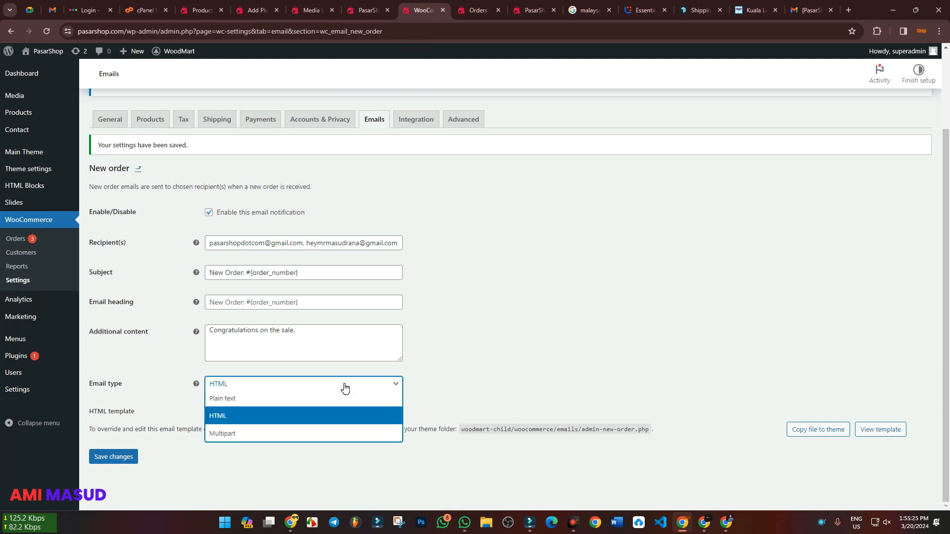
pyautogui.click(243, 435)
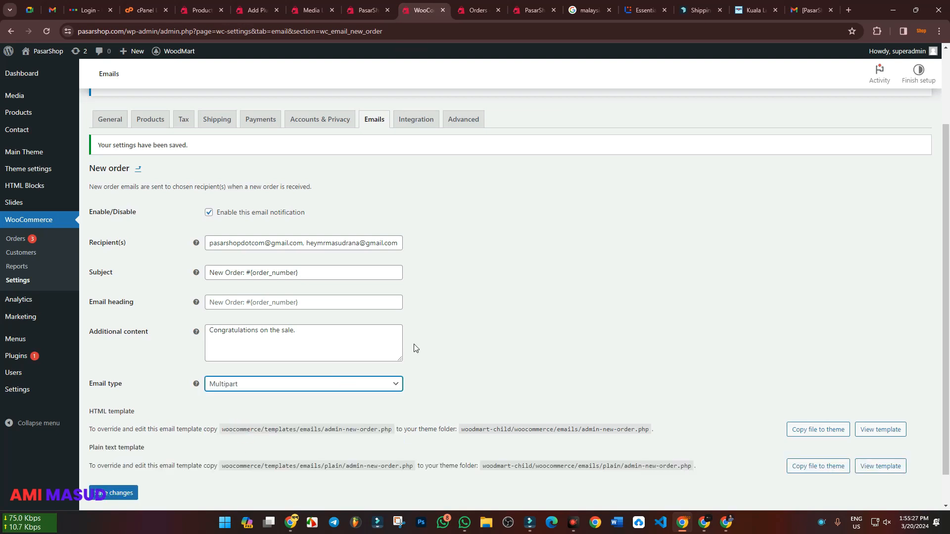
pyautogui.scroll(-1, 415, 348)
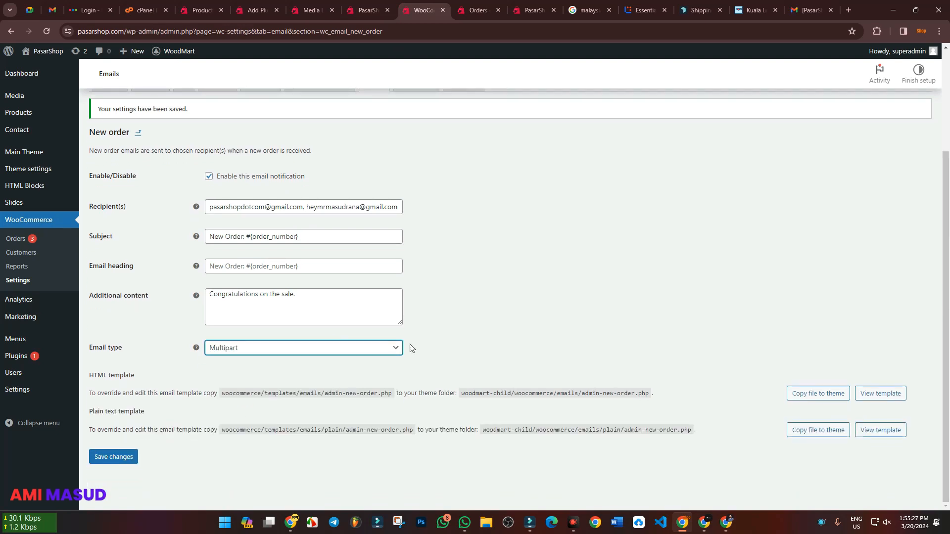
pyautogui.click(318, 351)
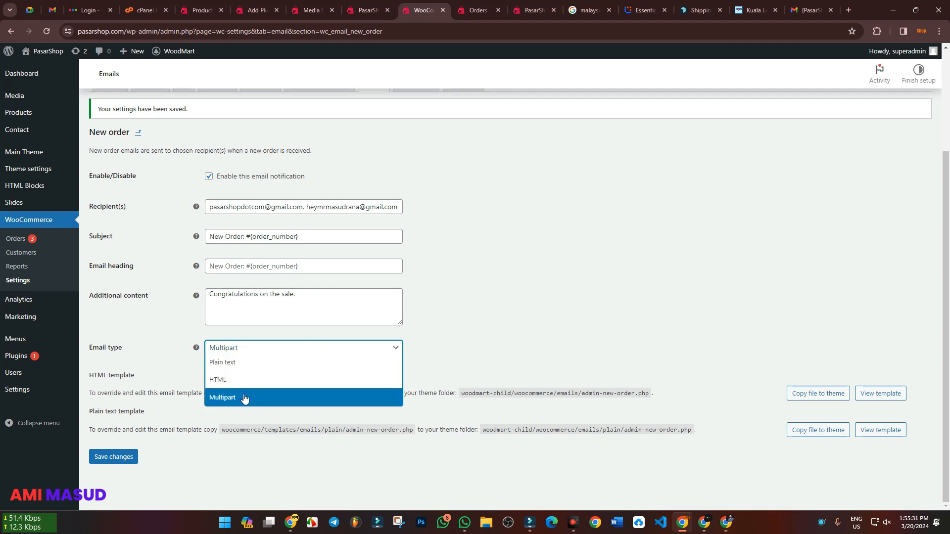
pyautogui.click(229, 385)
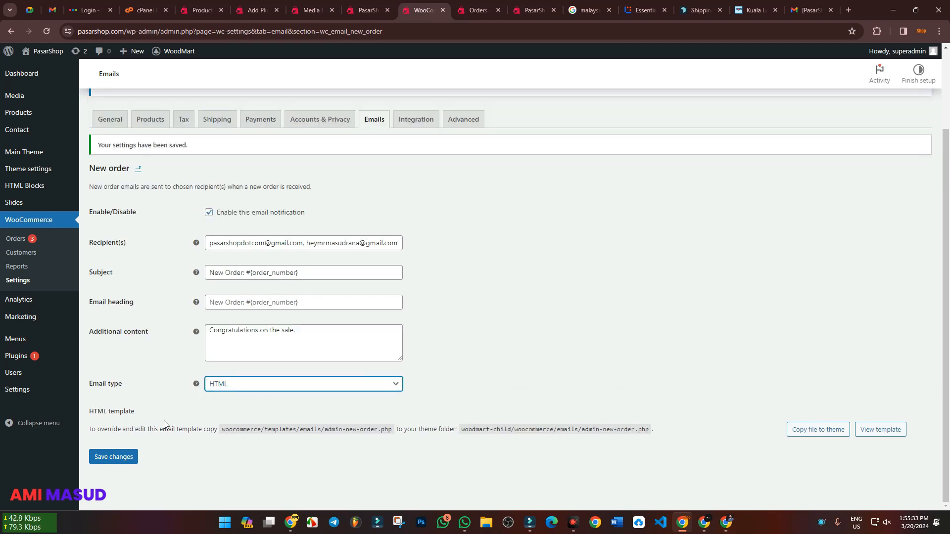
# Save the New order email settings and check its recipients in the Email notifications list
pyautogui.click(114, 458)
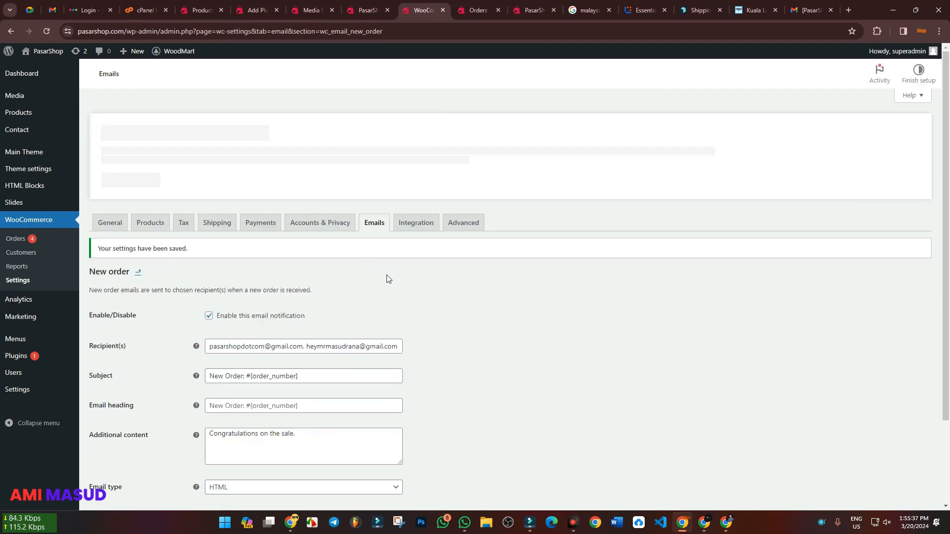
pyautogui.click(139, 266)
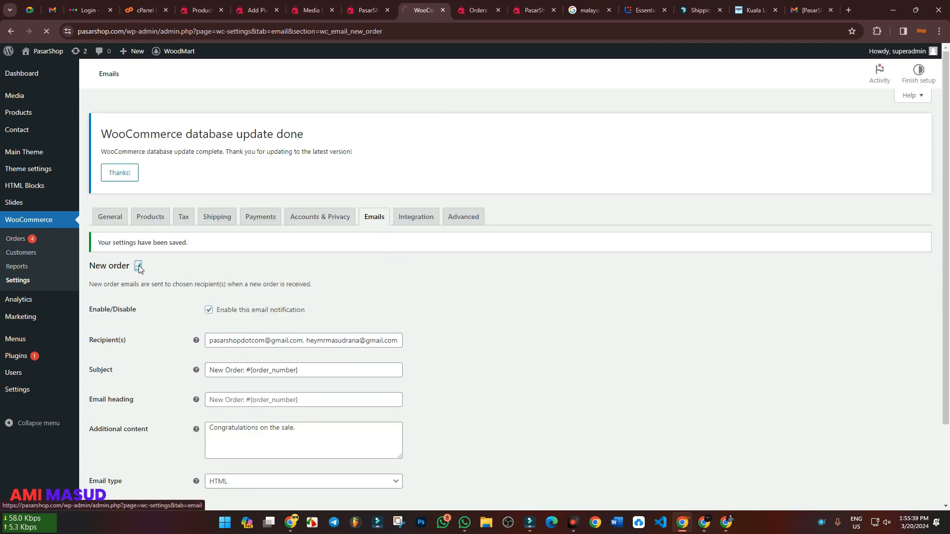
pyautogui.scroll(-3, 375, 333)
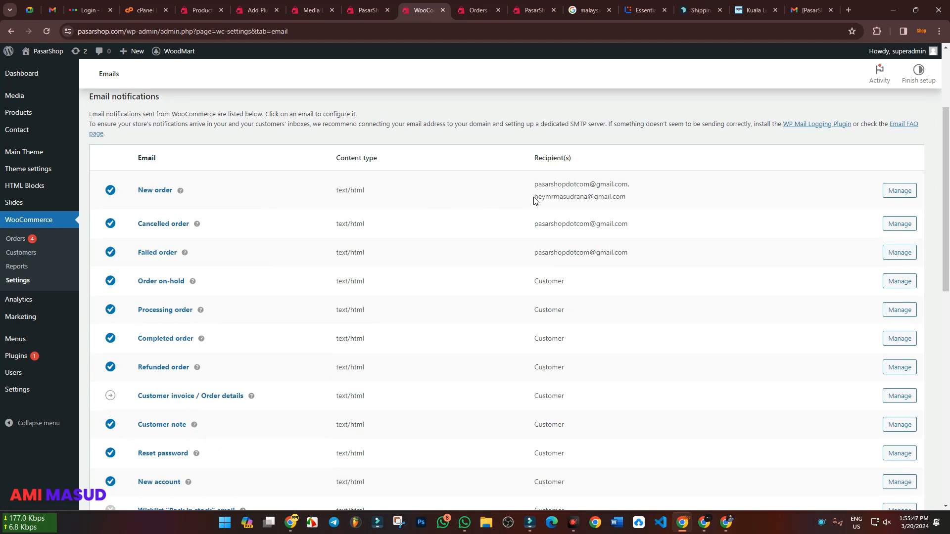
pyautogui.moveTo(534, 200); pyautogui.dragTo(639, 200)
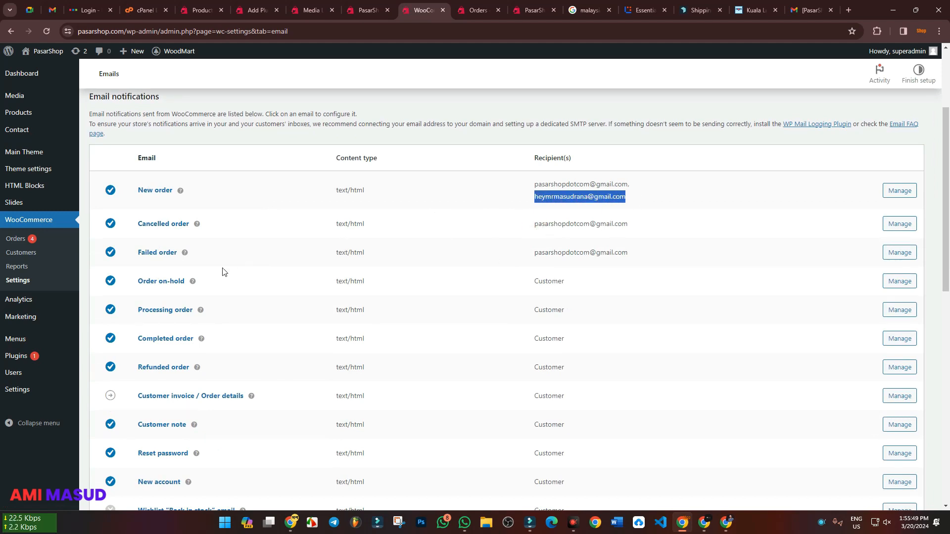
# Open the newest order from the WooCommerce orders list, replacing the attachment details page of the Media Library
pyautogui.scroll(-3, 357, 286)
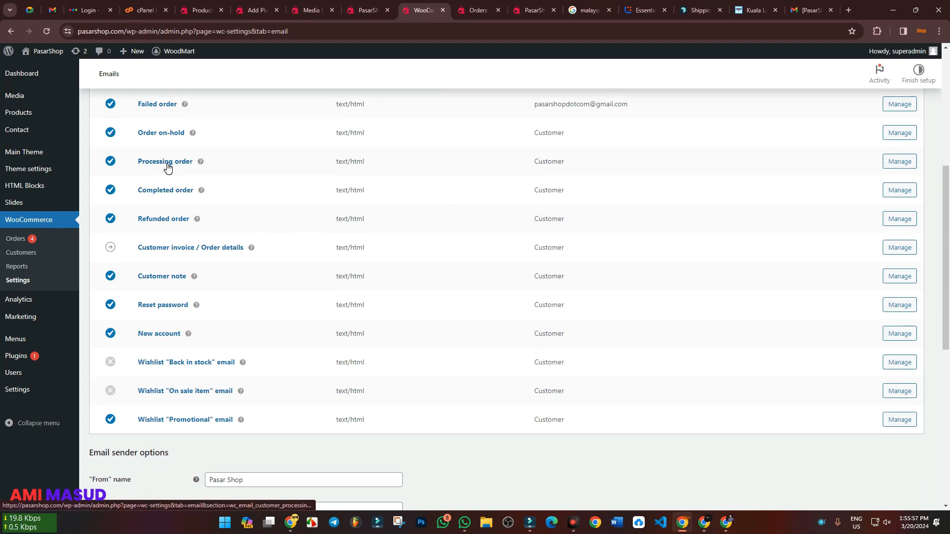
pyautogui.click(368, 10)
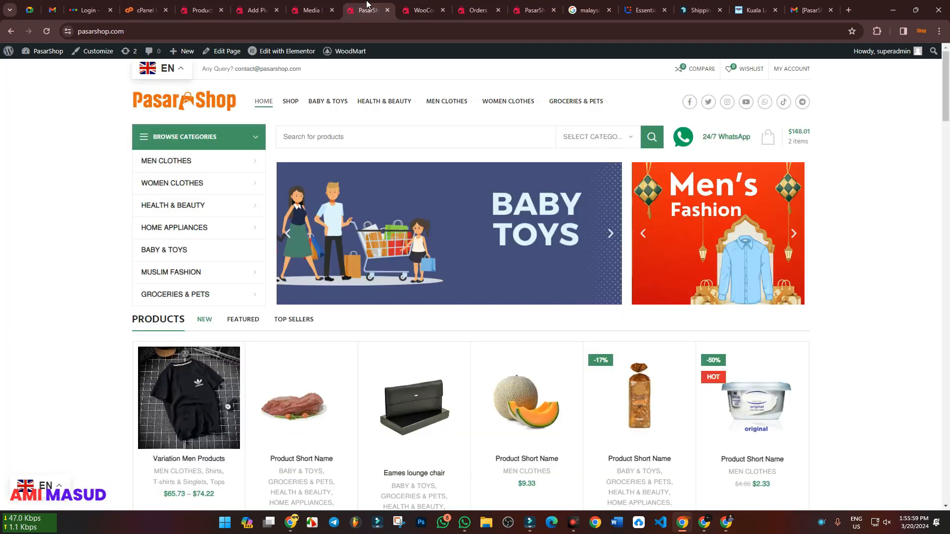
pyautogui.click(319, 6)
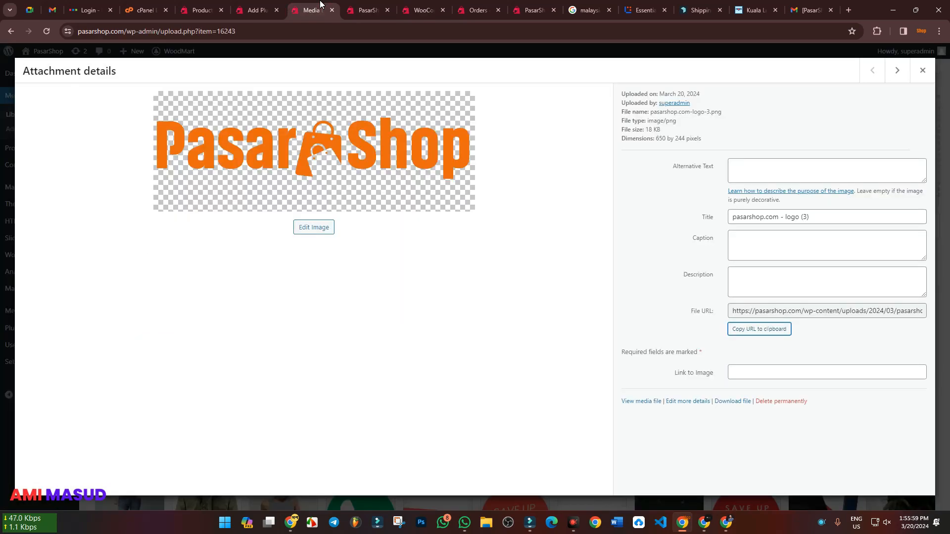
pyautogui.click(196, 14)
pyautogui.click(254, 6)
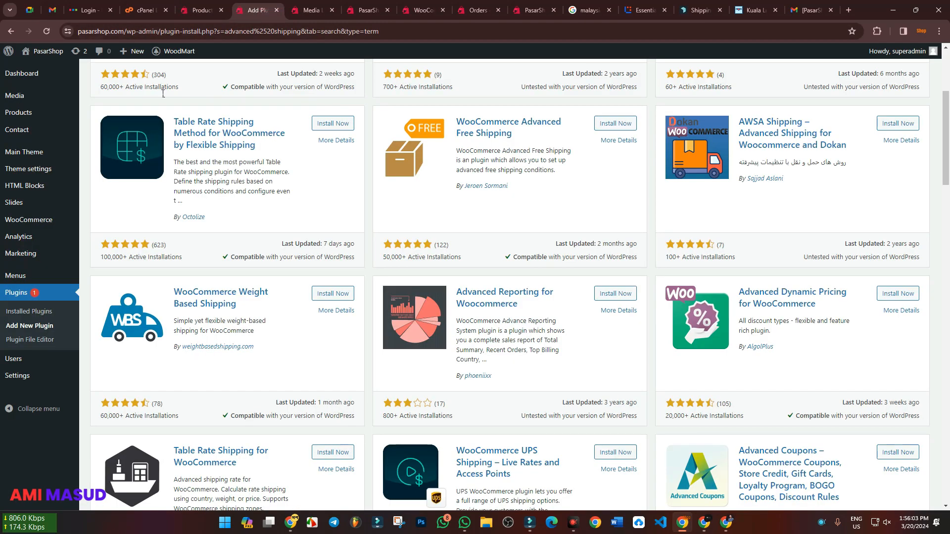
pyautogui.click(291, 6)
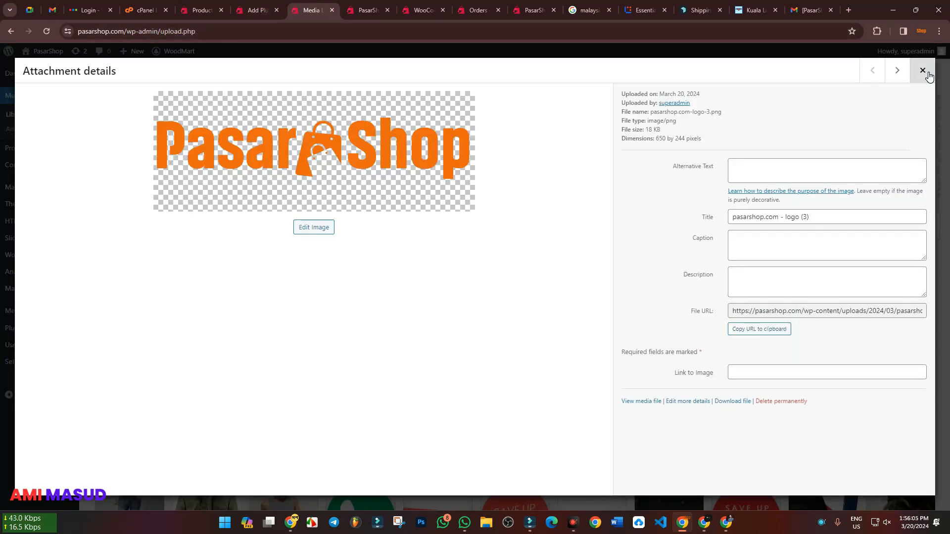
pyautogui.click(921, 70)
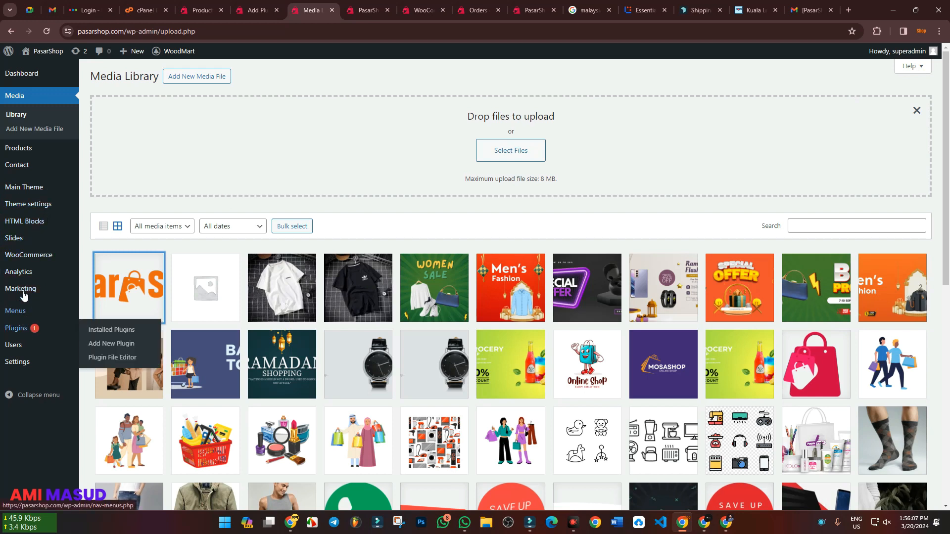
pyautogui.moveTo(24, 248)
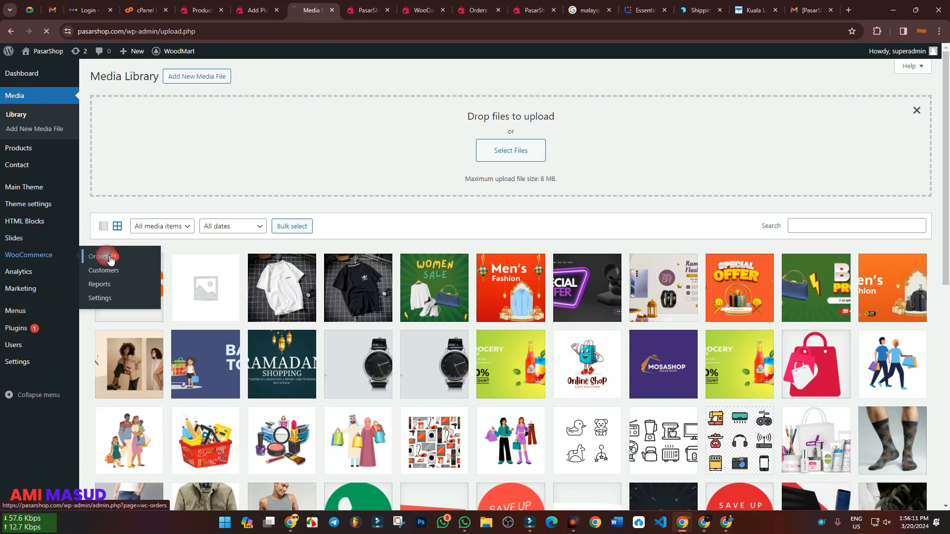
pyautogui.click(99, 257)
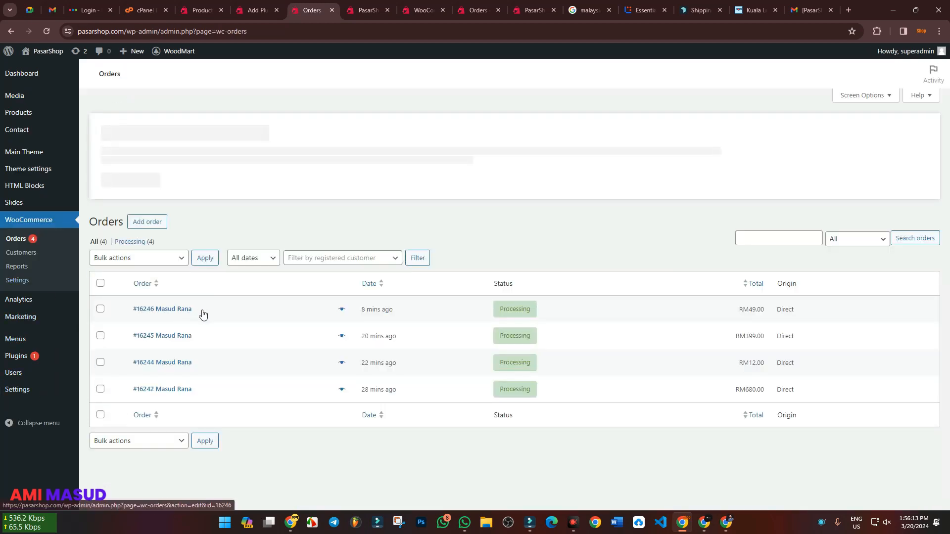
pyautogui.click(186, 310)
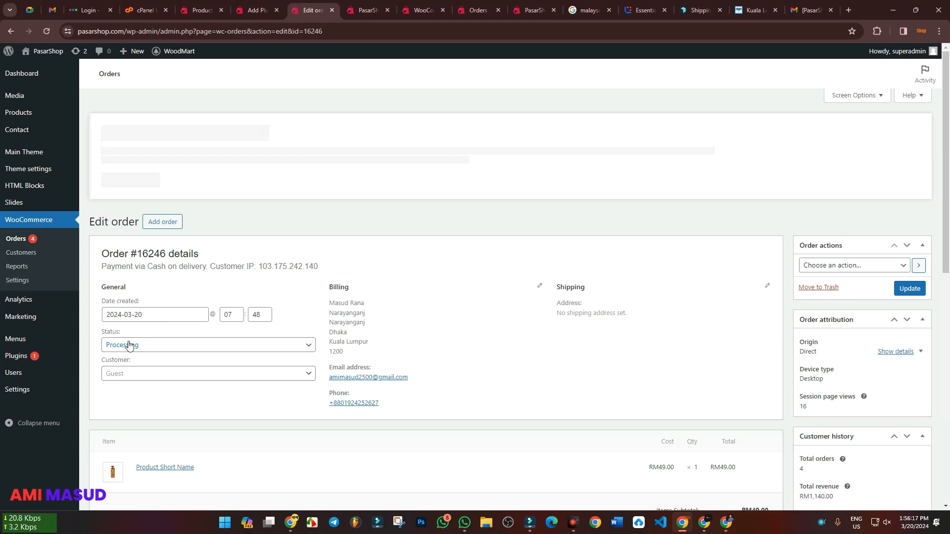
# Check the available order actions and order statuses, keeping the status at Processing
pyautogui.click(860, 264)
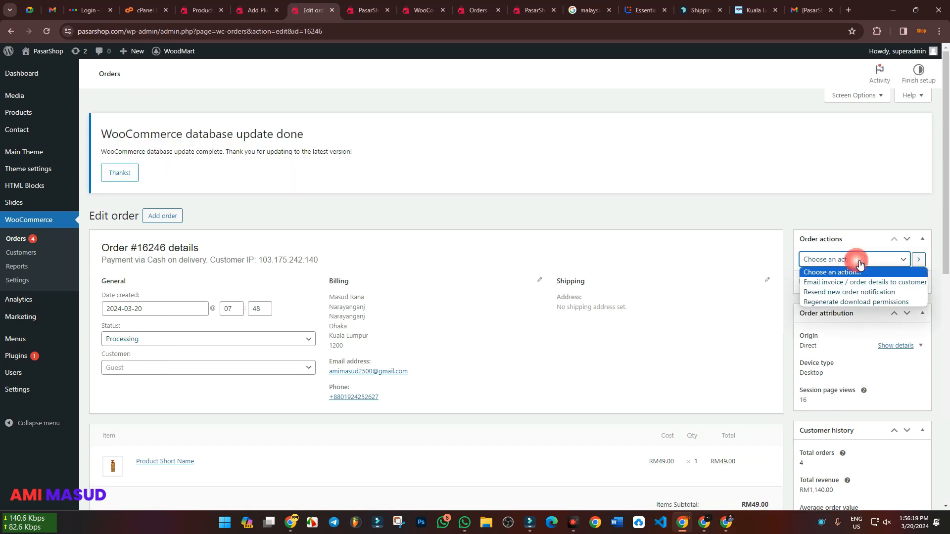
pyautogui.click(858, 262)
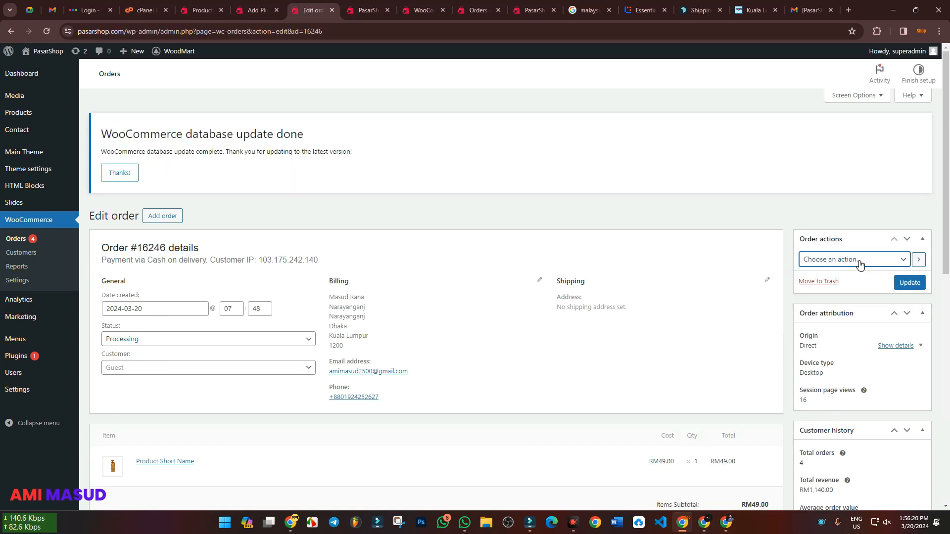
pyautogui.click(164, 340)
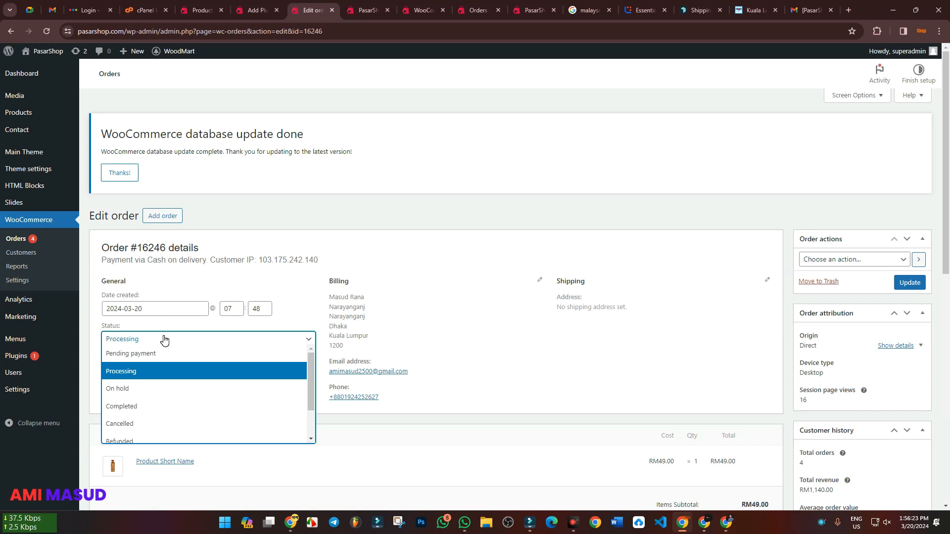
pyautogui.click(144, 372)
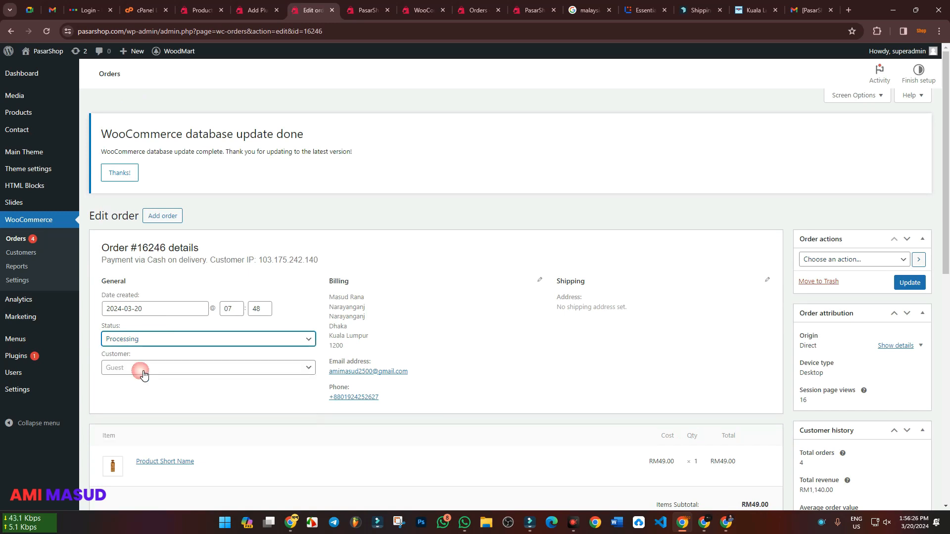
# Email the invoice / order details to the customer and update the order
pyautogui.click(829, 261)
pyautogui.click(841, 281)
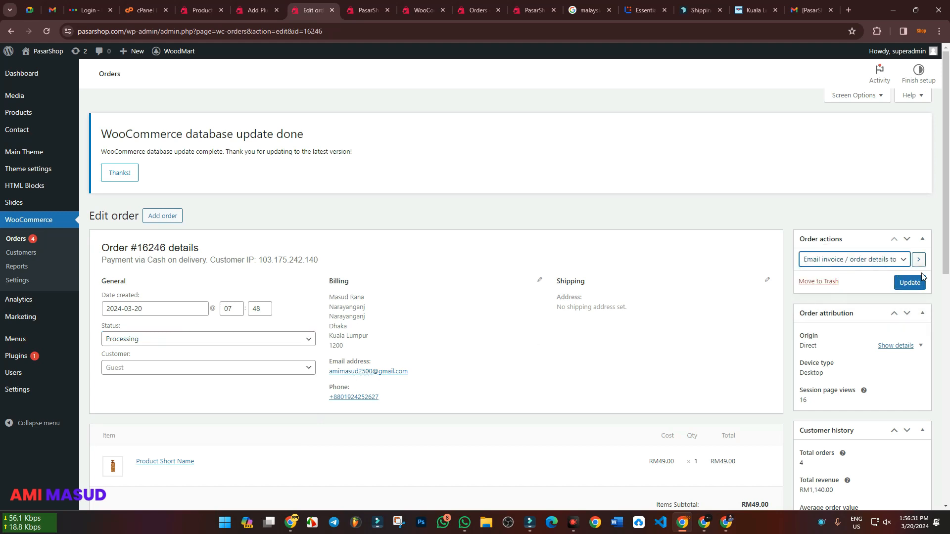
pyautogui.click(904, 289)
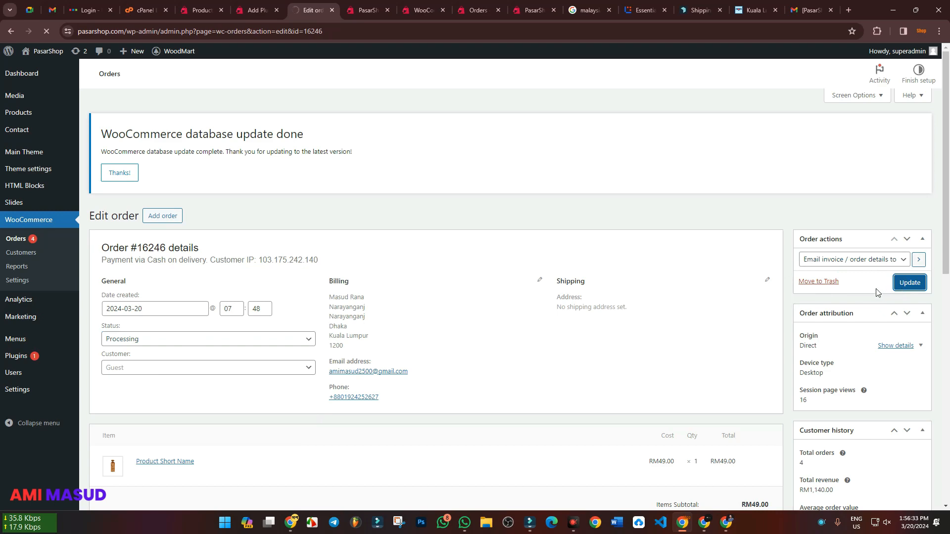
# Examine the newly received Pasar Shop invoice email in the customer's Gmail and return to the inbox
pyautogui.click(704, 522)
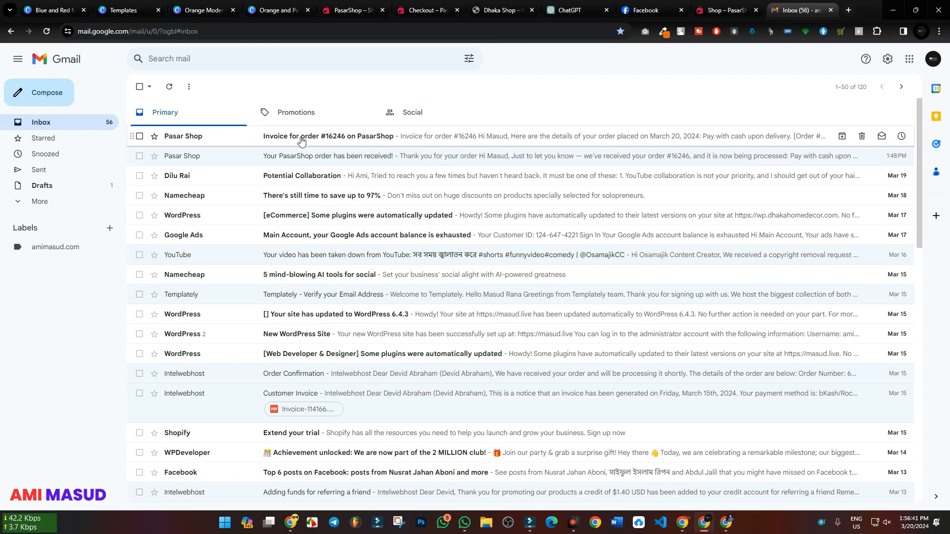
pyautogui.click(348, 138)
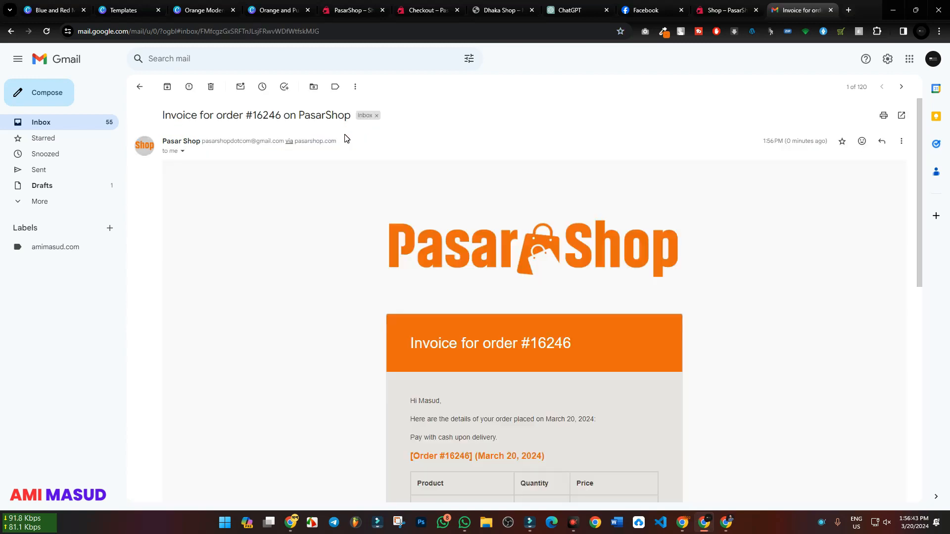
pyautogui.scroll(-3, 306, 303)
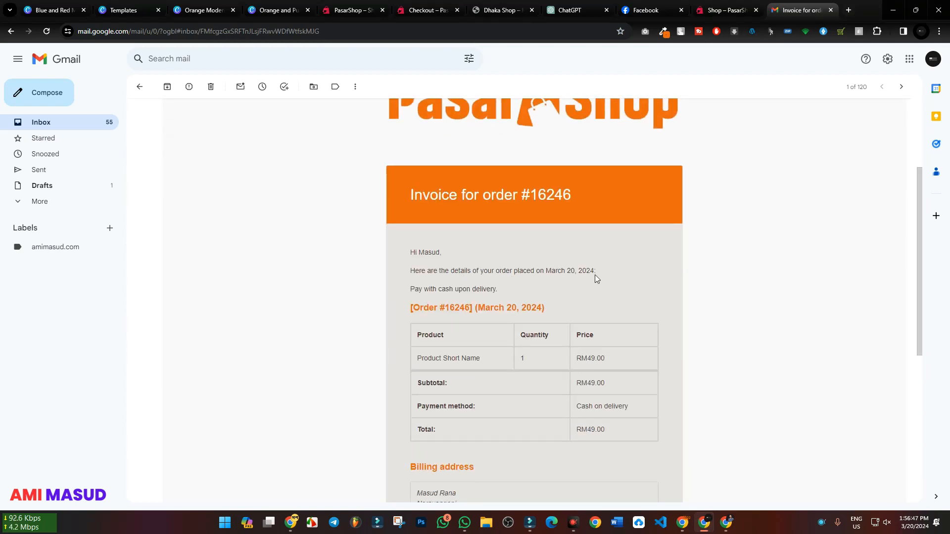
pyautogui.scroll(-4, 604, 274)
pyautogui.scroll(7, 611, 276)
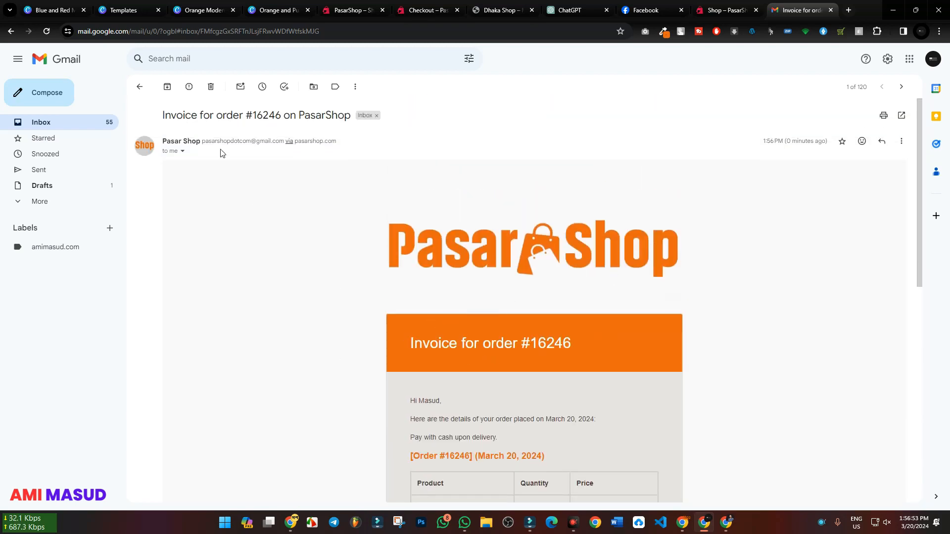
pyautogui.click(41, 122)
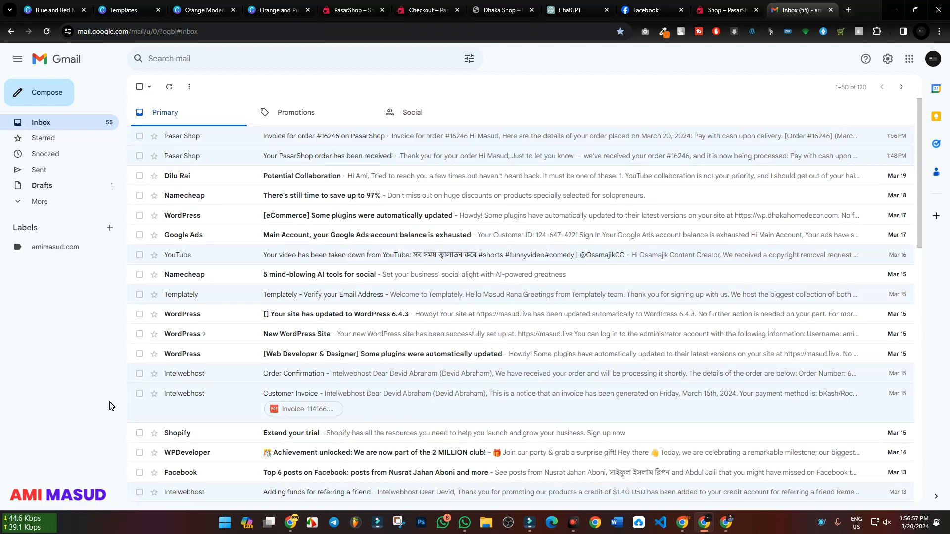
# Return to the WooCommerce Email notifications list and open the Processing order email settings
pyautogui.click(682, 526)
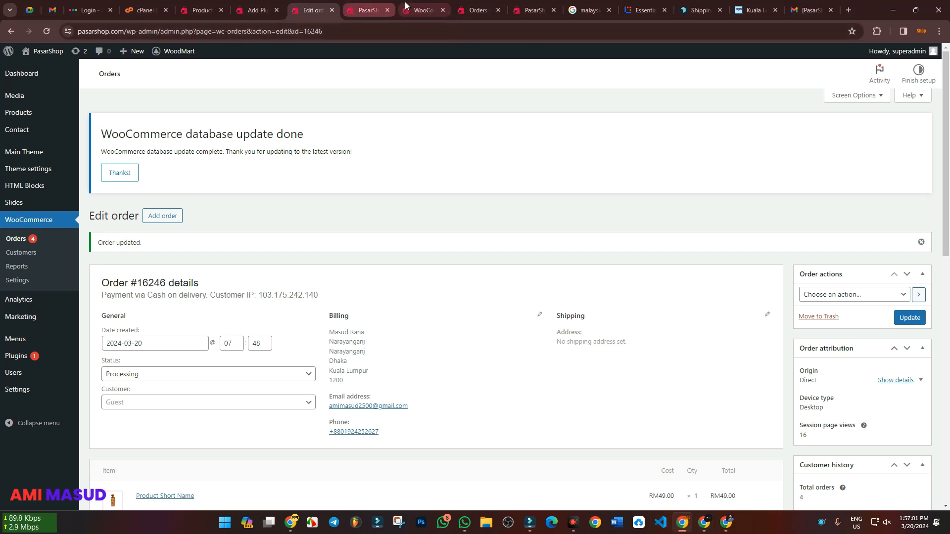
pyautogui.moveTo(374, 9); pyautogui.dragTo(317, 9)
pyautogui.click(423, 10)
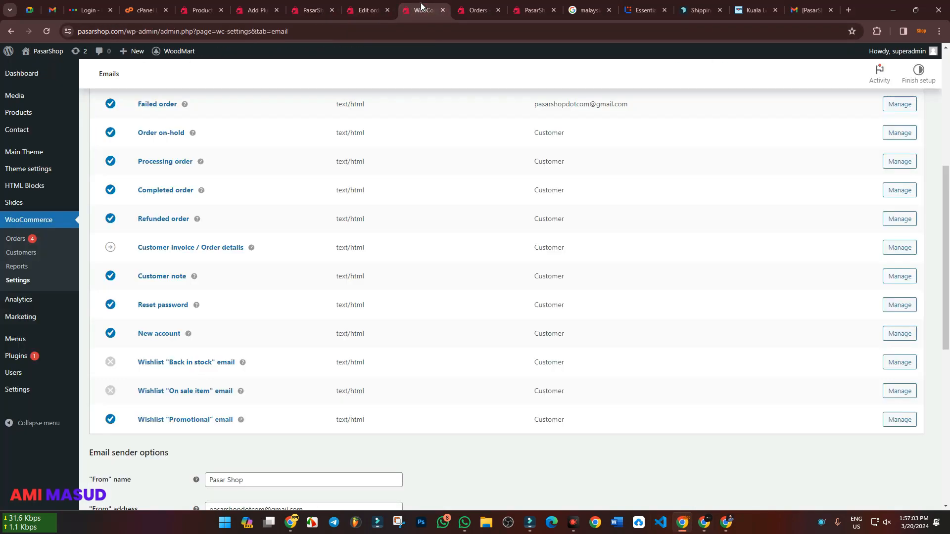
pyautogui.click(165, 162)
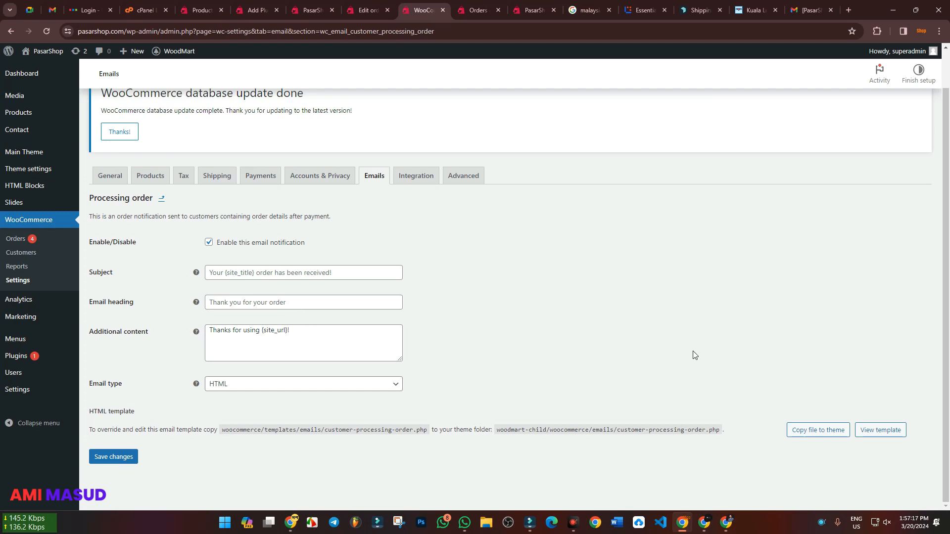
# Compare the order emails in the customer's and the shop's Gmail inboxes, and return to the Processing order email settings
pyautogui.click(706, 524)
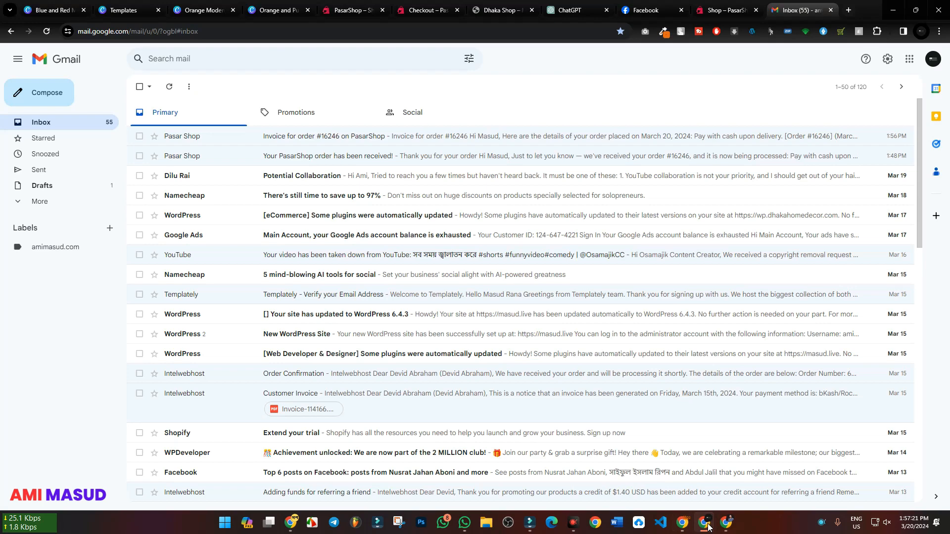
pyautogui.click(708, 527)
pyautogui.click(804, 10)
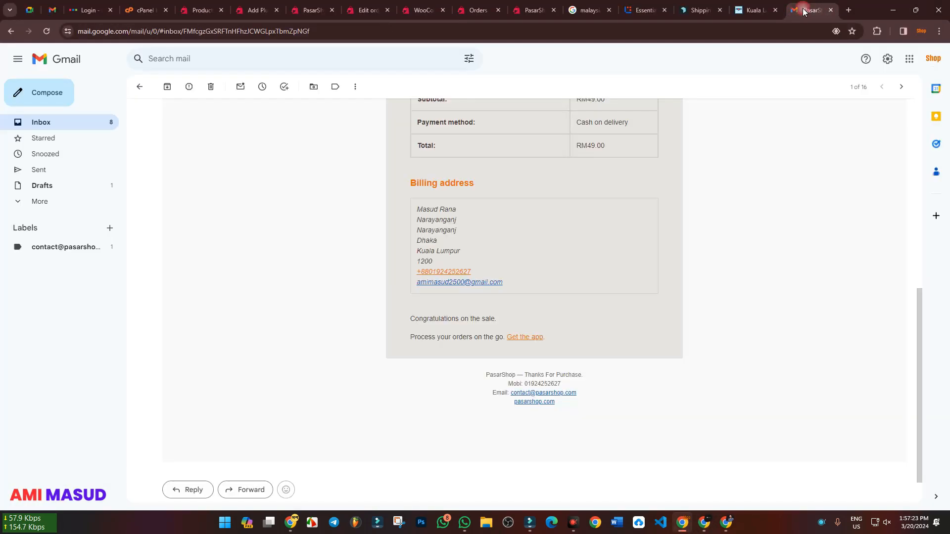
pyautogui.click(71, 128)
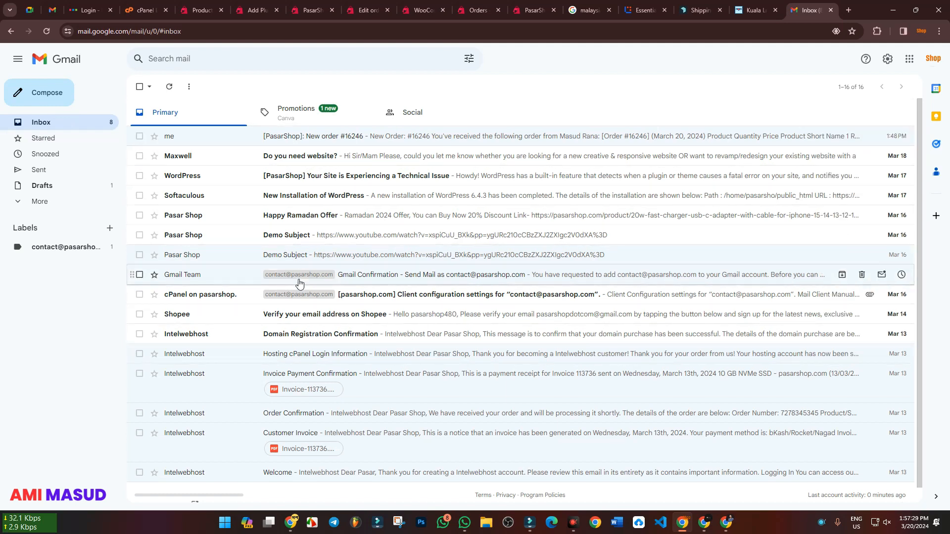
pyautogui.click(706, 526)
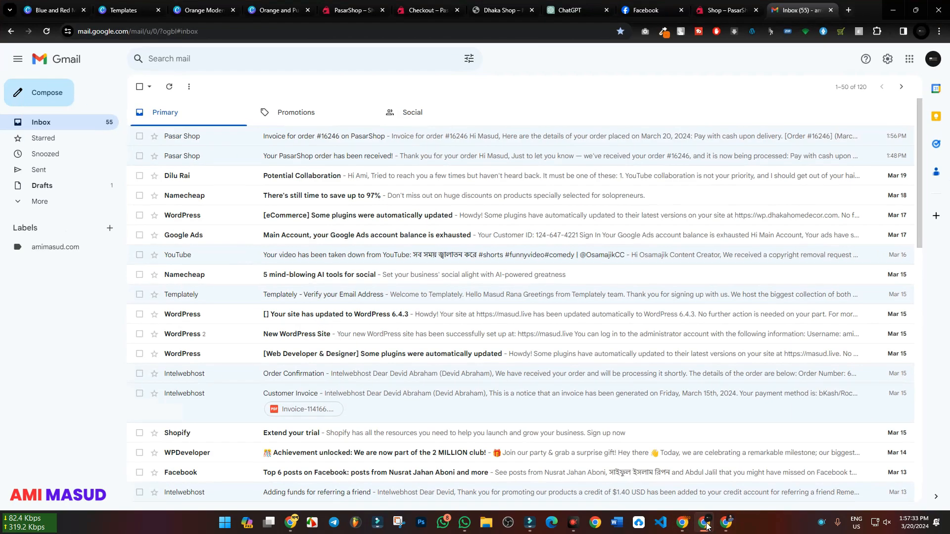
pyautogui.click(706, 526)
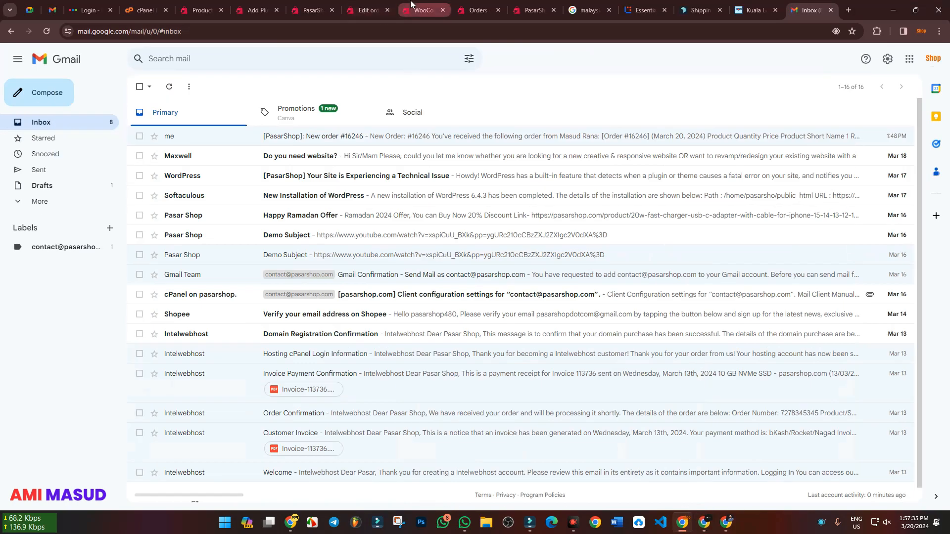
pyautogui.click(374, 5)
pyautogui.click(418, 9)
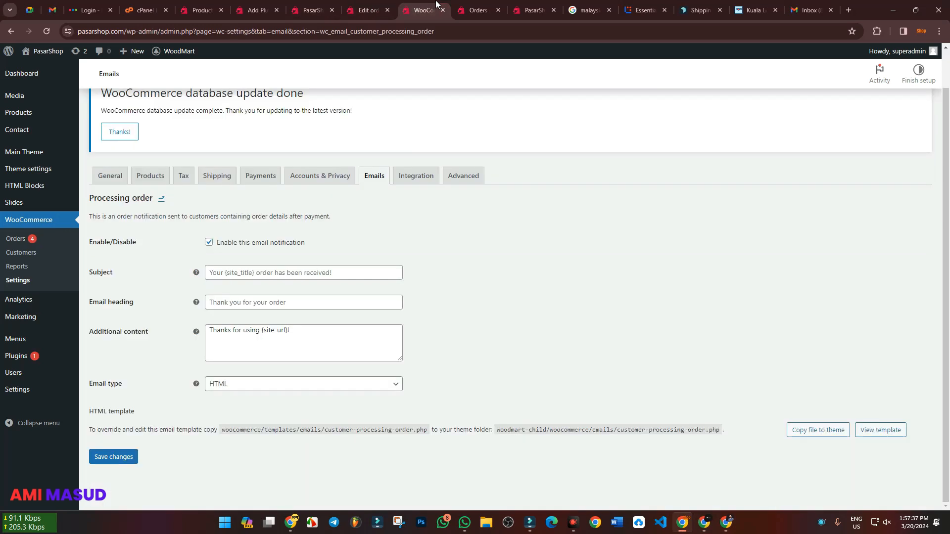
# Review the Email notifications list from New order to the wishlist emails and reopen the Processing order settings
pyautogui.click(160, 199)
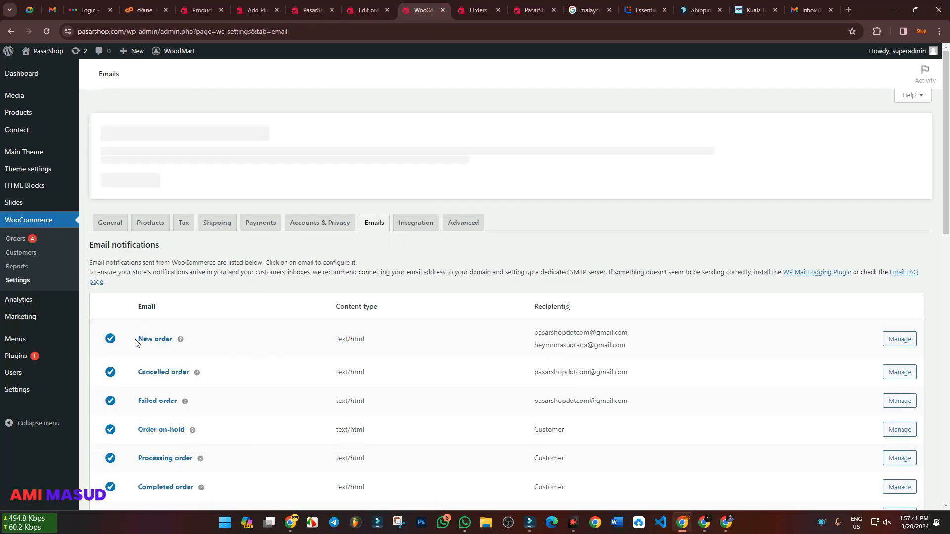
pyautogui.moveTo(133, 336); pyautogui.dragTo(183, 346)
pyautogui.click(296, 306)
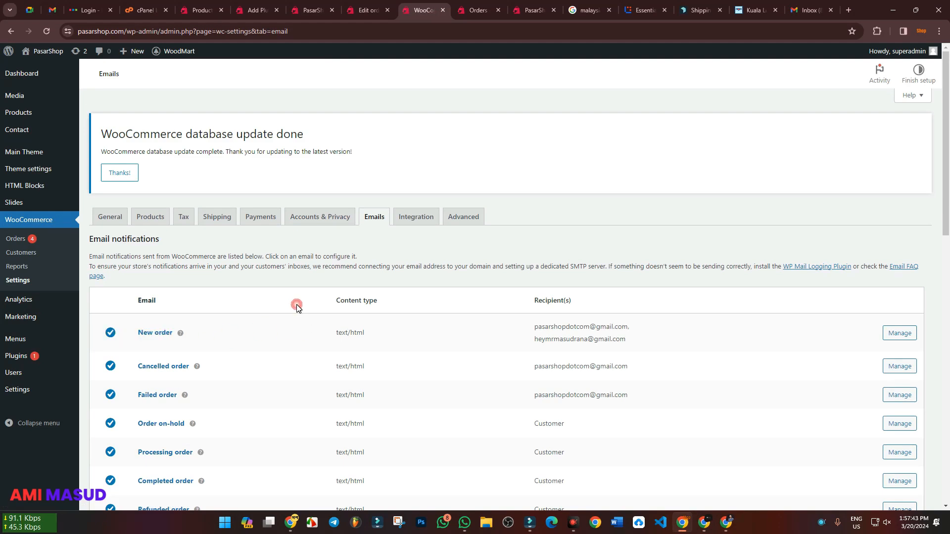
pyautogui.scroll(-3, 257, 315)
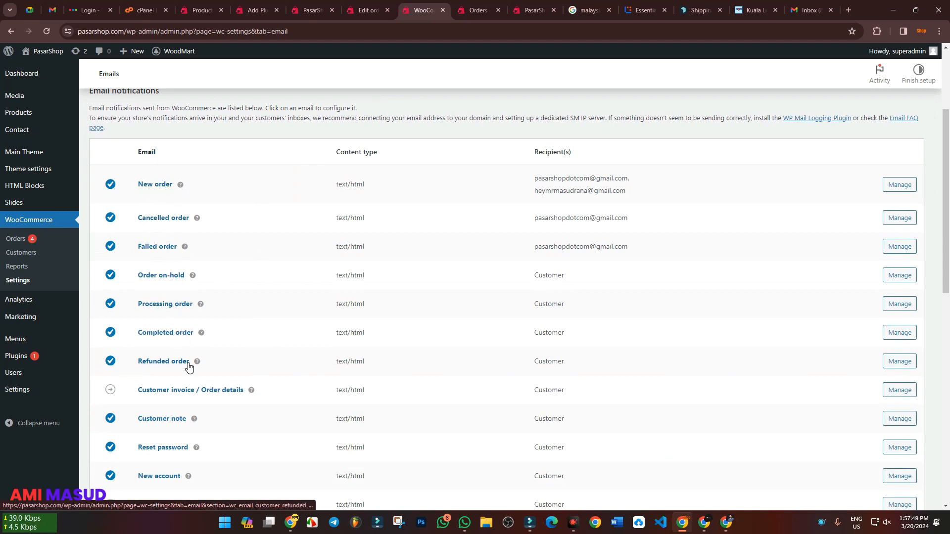
pyautogui.scroll(-2, 164, 253)
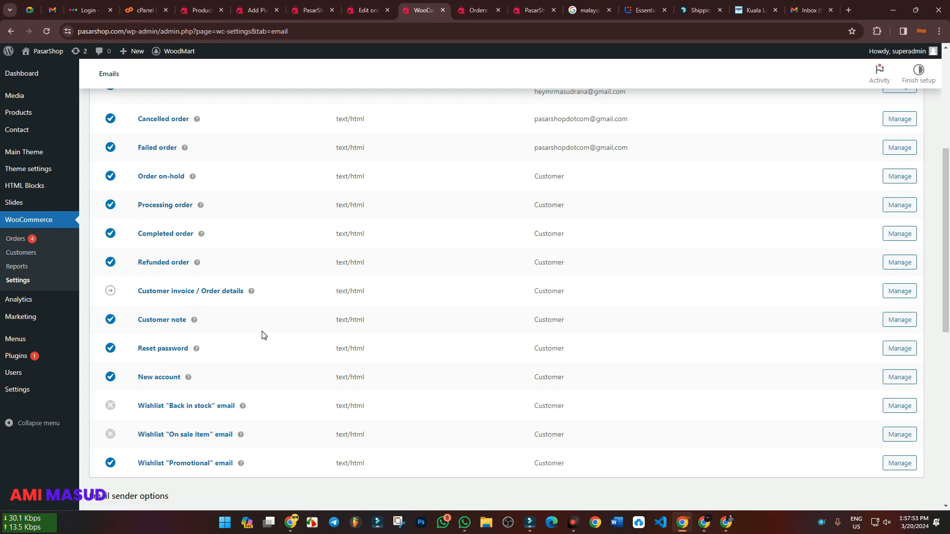
pyautogui.scroll(2, 280, 325)
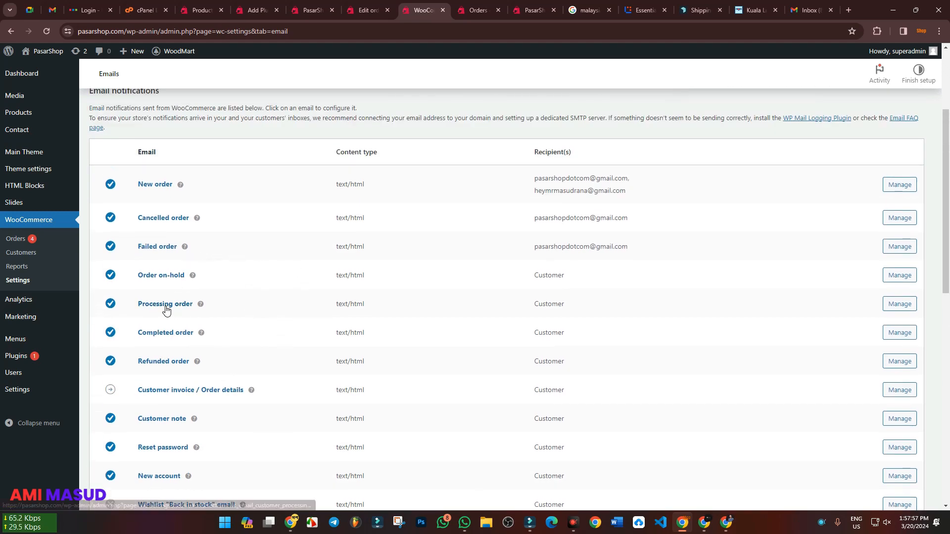
pyautogui.click(166, 306)
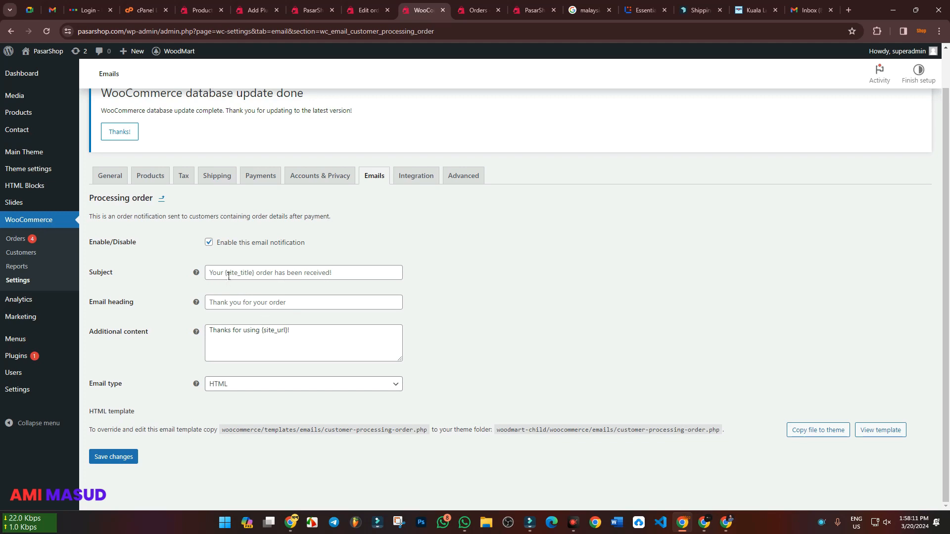
# Add the line "Your Order is Processing Start.." below the thank-you text in the Processing order email's additional content
pyautogui.click(250, 273)
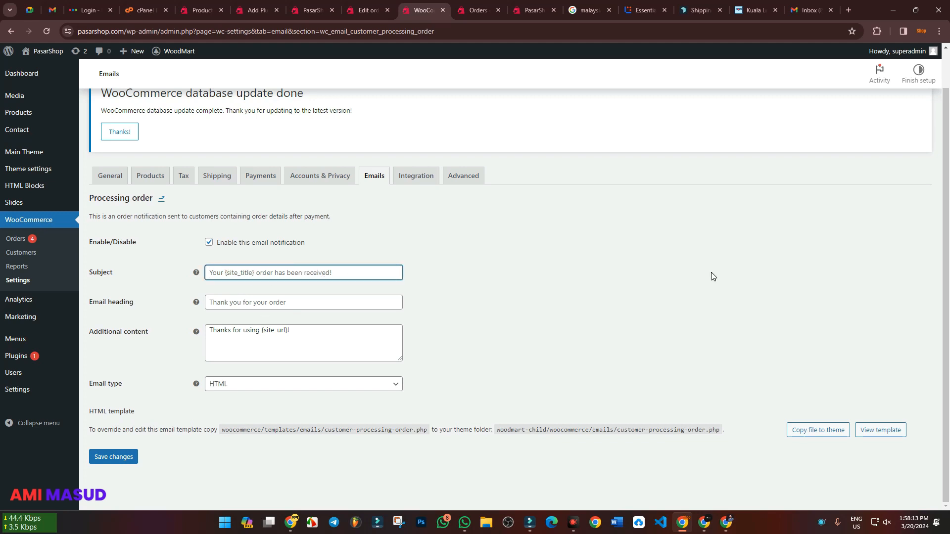
pyautogui.click(312, 332)
pyautogui.press('Return')
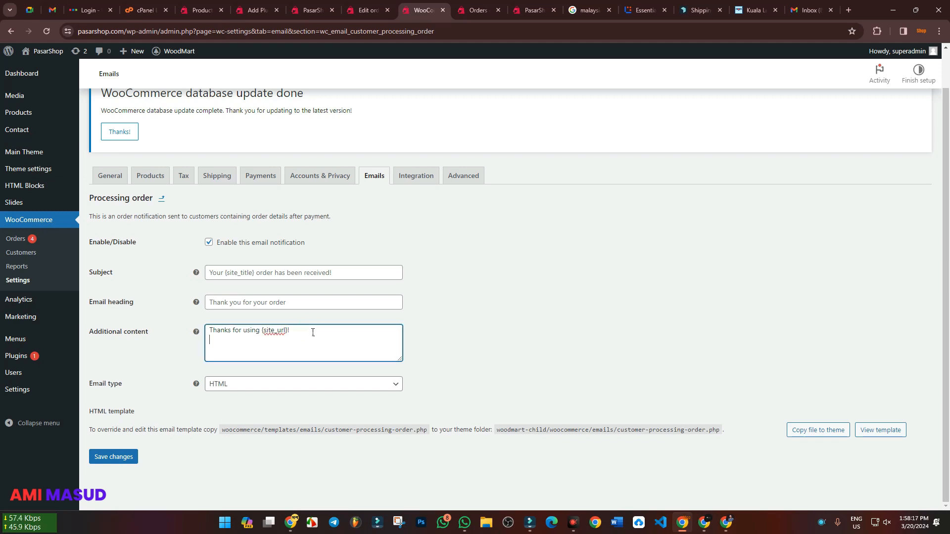
pyautogui.write('Yo')
pyautogui.press('BackSpace')
pyautogui.moveTo(130, 200); pyautogui.dragTo(95, 207)
pyautogui.hotkey('ctrl', 'c')
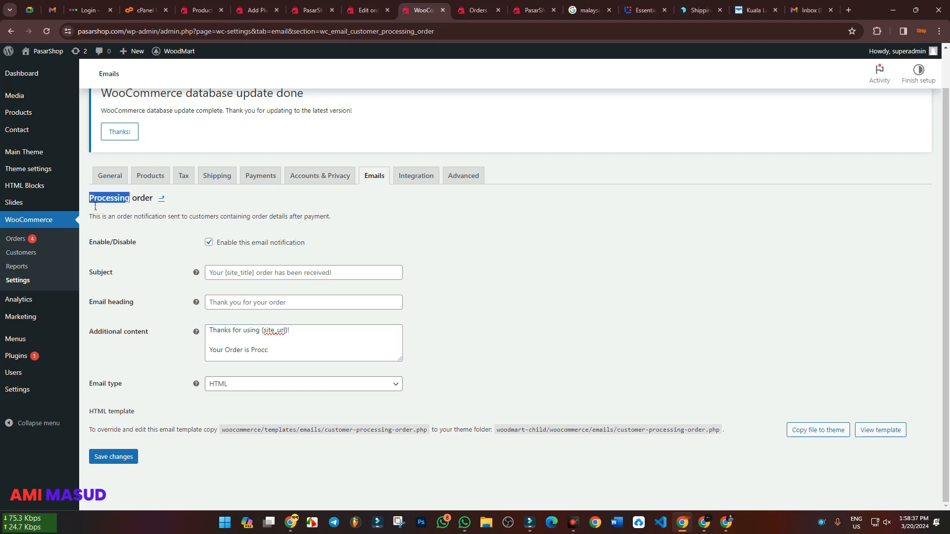
pyautogui.doubleClick(256, 353)
pyautogui.hotkey('ctrl', 'v')
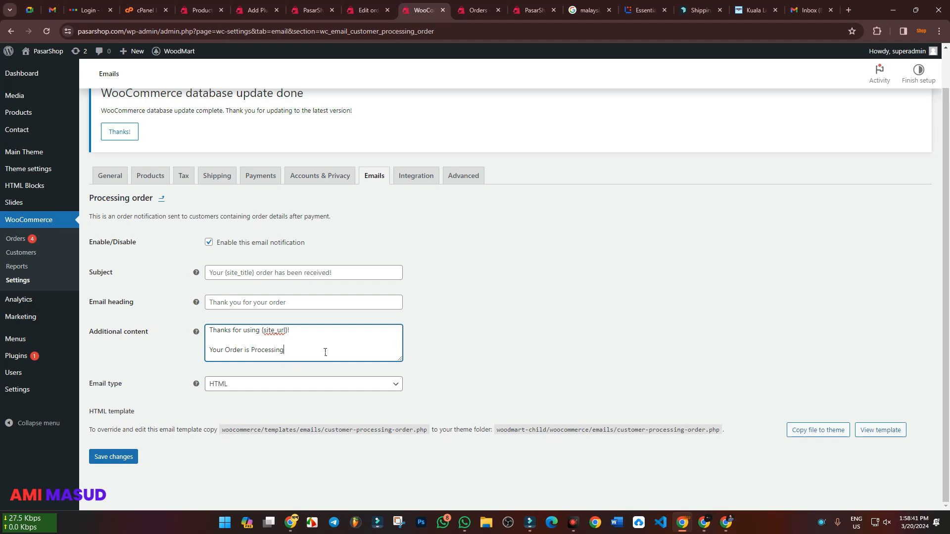
pyautogui.write('Start..')
# Move the new line out of the additional content and into the email's subject as "Your Order is Processing Start"
pyautogui.moveTo(304, 352); pyautogui.dragTo(206, 351)
pyautogui.hotkey('ctrl', 'c')
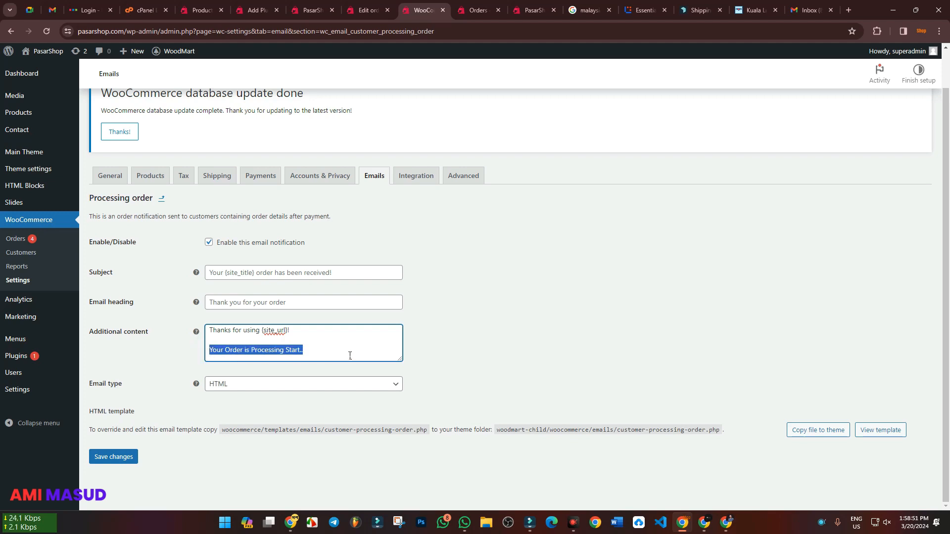
pyautogui.press('BackSpace')
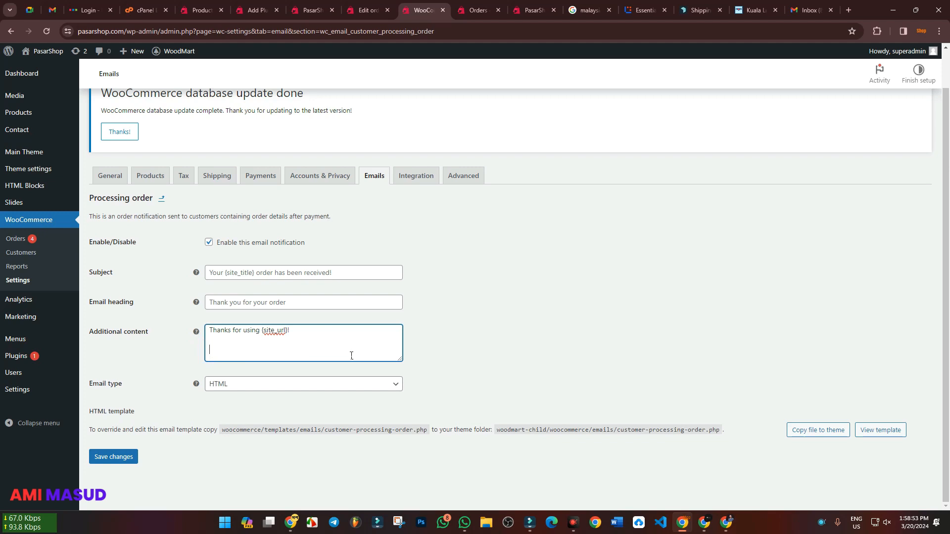
pyautogui.click(267, 276)
pyautogui.hotkey('ctrl', 'v')
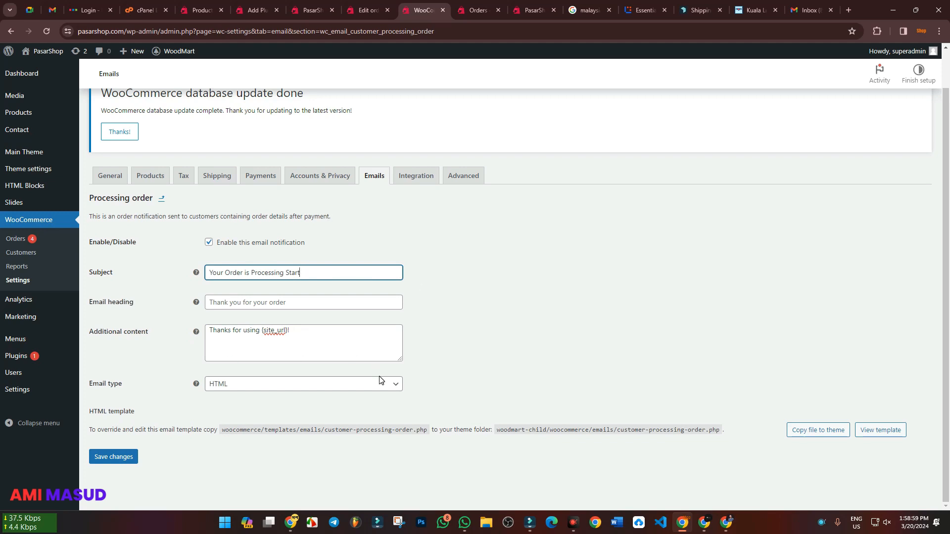
# Set the email heading to "Order Processing", copying the word Processing from the subject
pyautogui.click(306, 307)
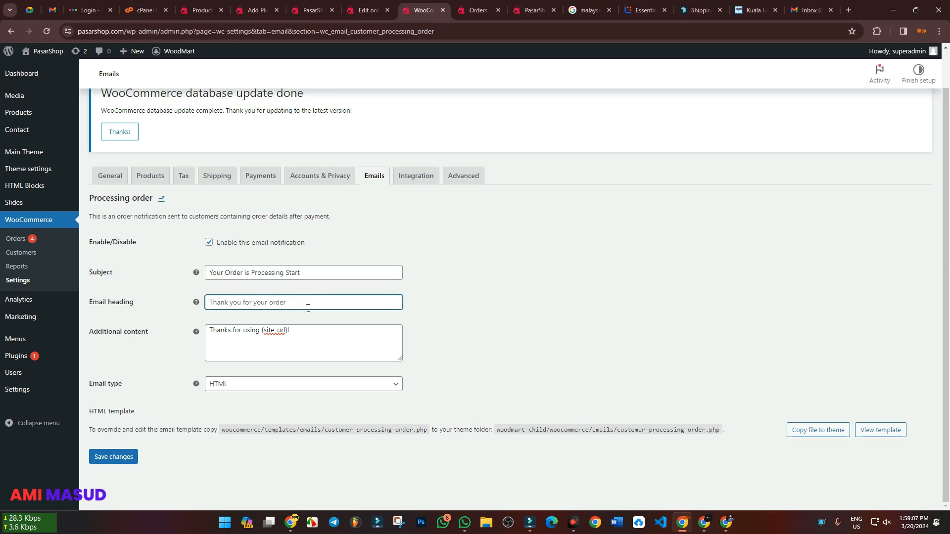
pyautogui.write('Order')
pyautogui.moveTo(251, 275); pyautogui.dragTo(288, 272)
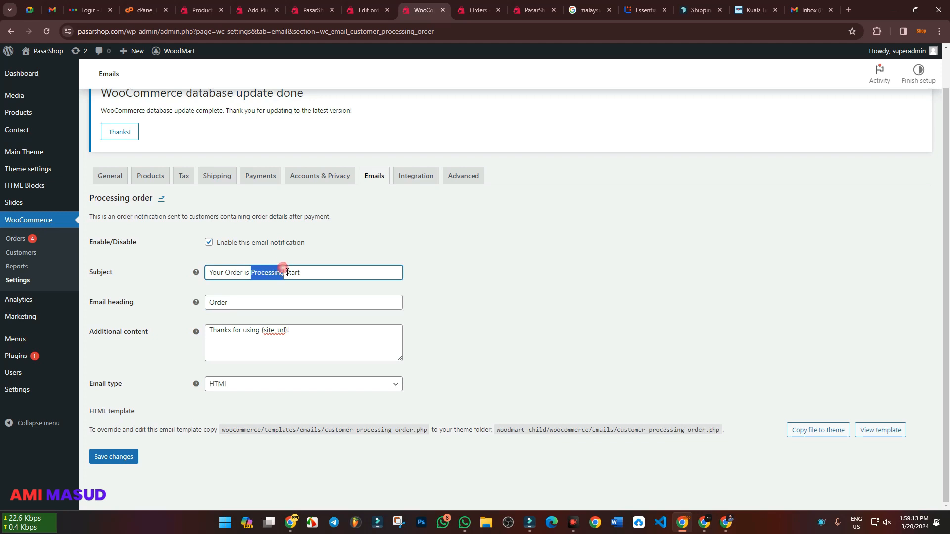
pyautogui.hotkey('ctrl', 'c')
pyautogui.click(249, 307)
pyautogui.hotkey('ctrl', 'v')
pyautogui.click(536, 338)
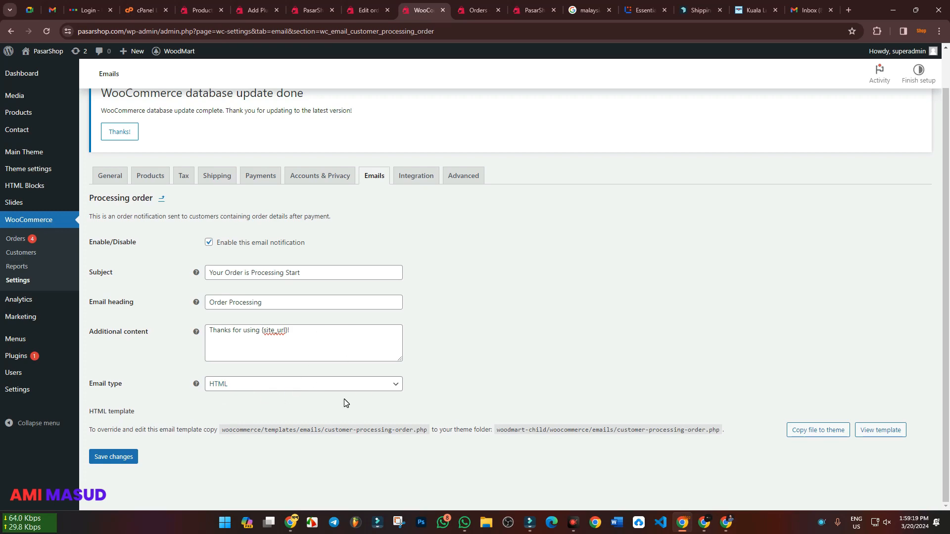
# Open the Pasar Shop invoice email in the customer's Gmail and examine its heading, order details and footer
pyautogui.click(704, 524)
pyautogui.click(335, 135)
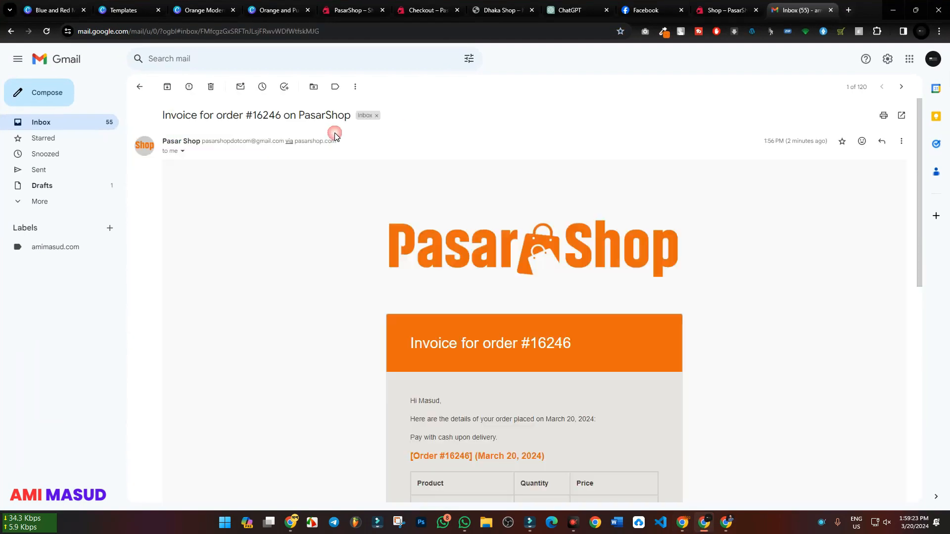
pyautogui.scroll(-8, 503, 295)
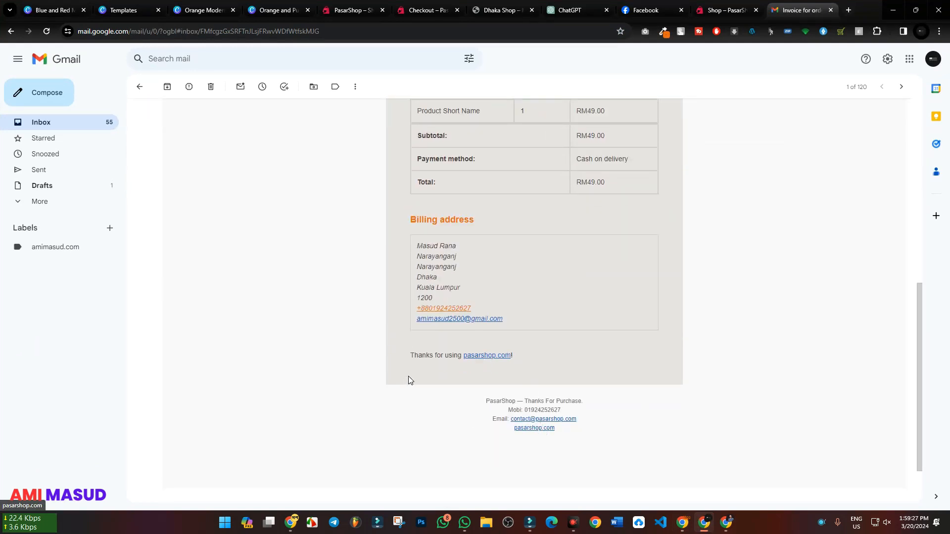
pyautogui.scroll(6, 408, 380)
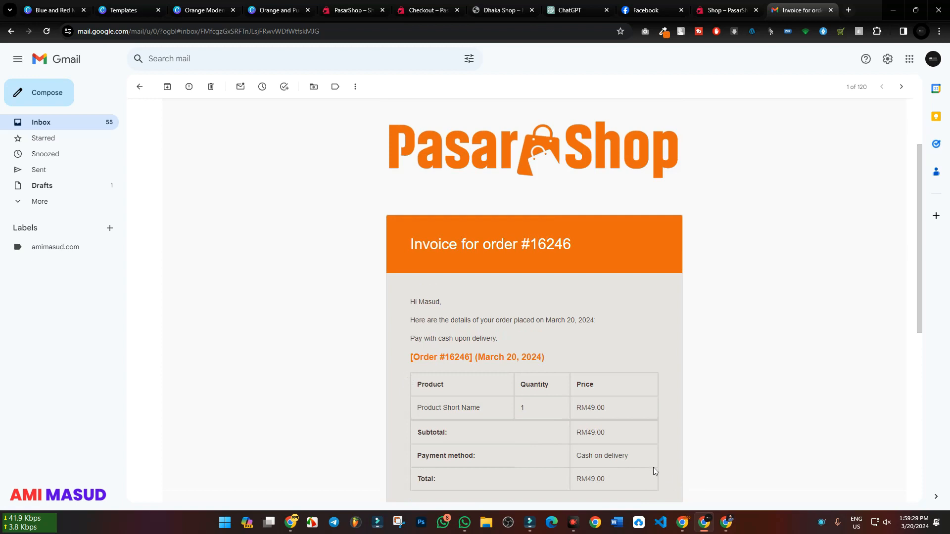
# Return to the Processing order email settings and save the changes
pyautogui.click(685, 523)
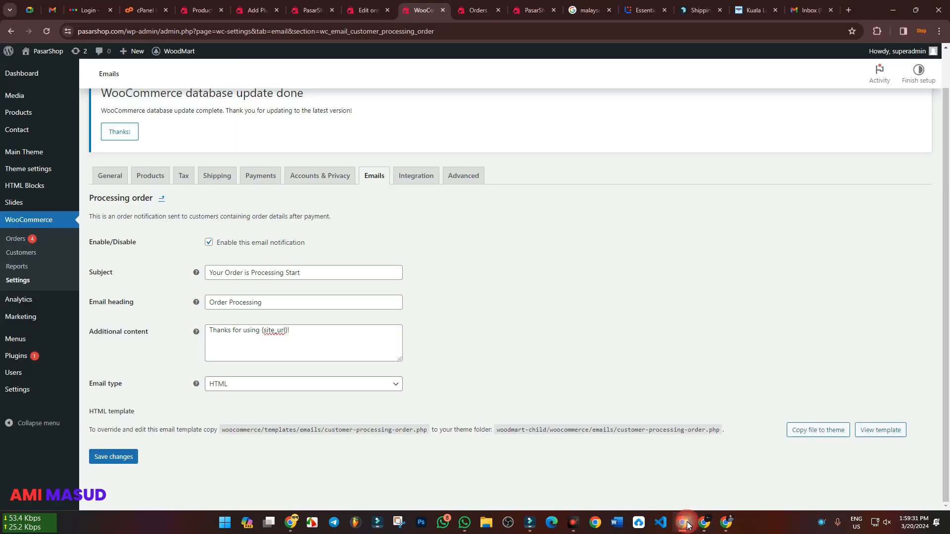
pyautogui.click(128, 458)
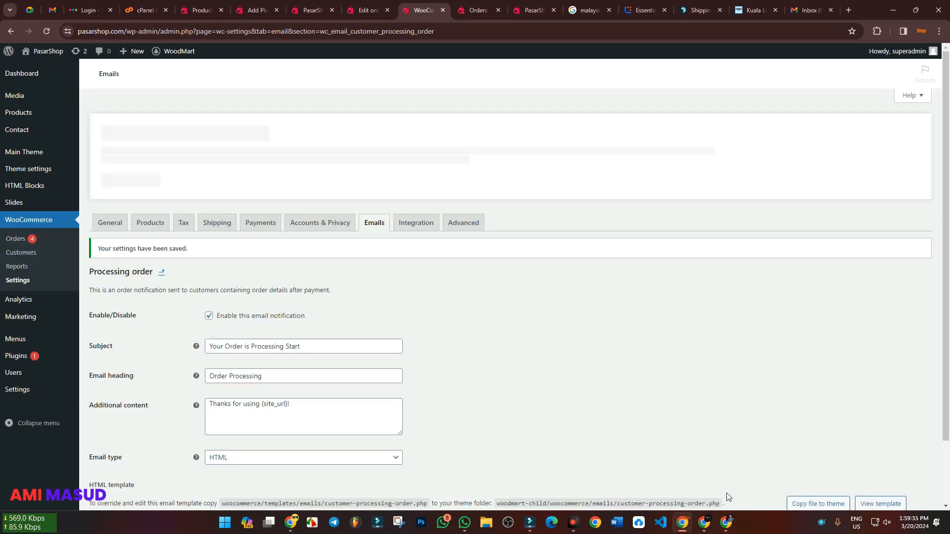
pyautogui.click(708, 528)
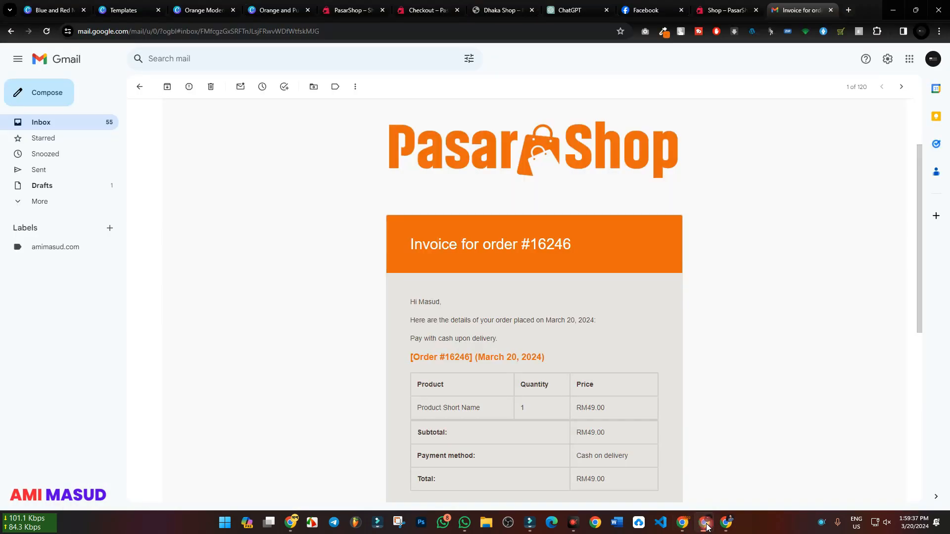
pyautogui.click(708, 528)
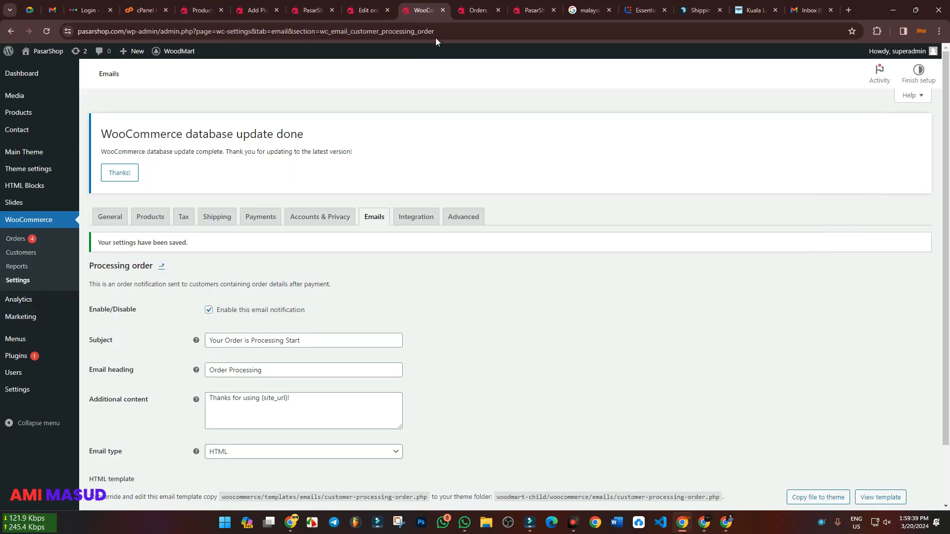
# Go back to the customer's order in WooCommerce, reload it, and select Processing as its status
pyautogui.click(368, 10)
pyautogui.scroll(-3, 168, 317)
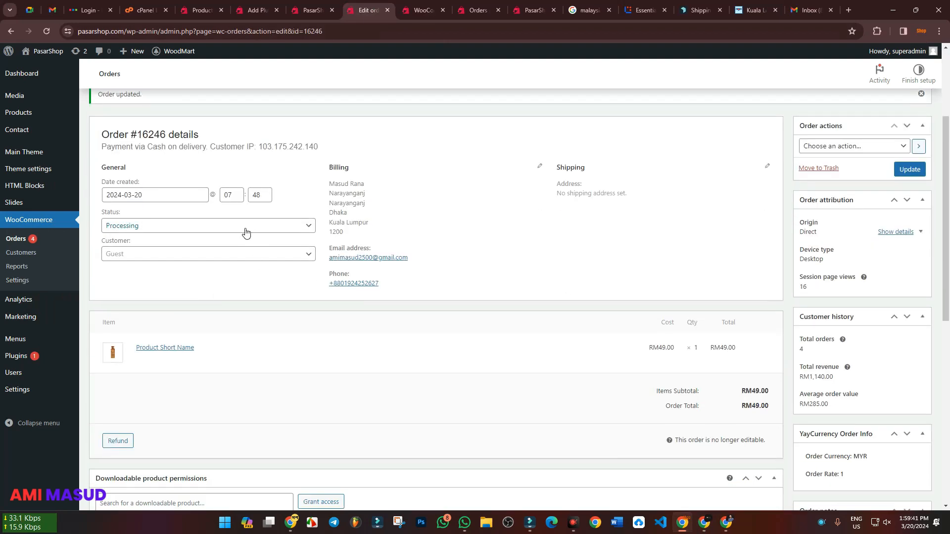
pyautogui.click(234, 222)
pyautogui.click(238, 225)
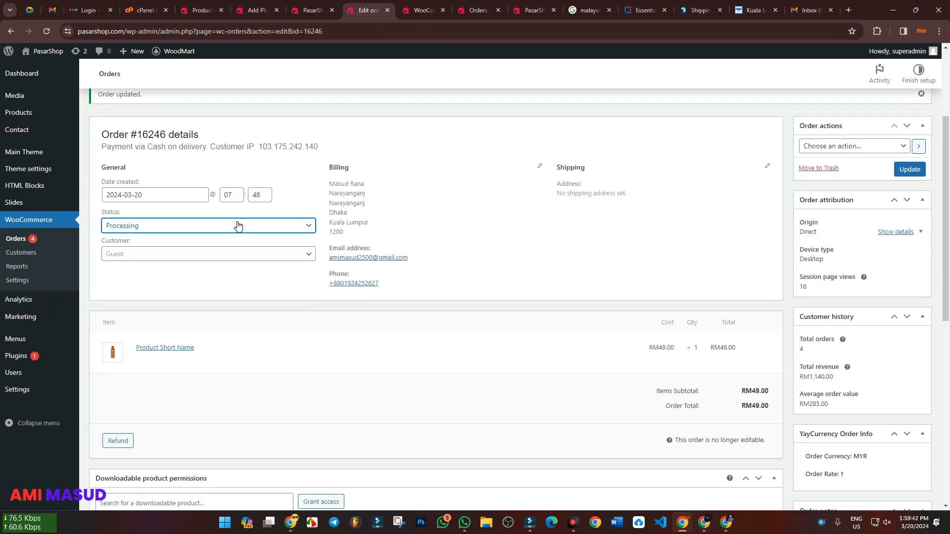
pyautogui.click(48, 31)
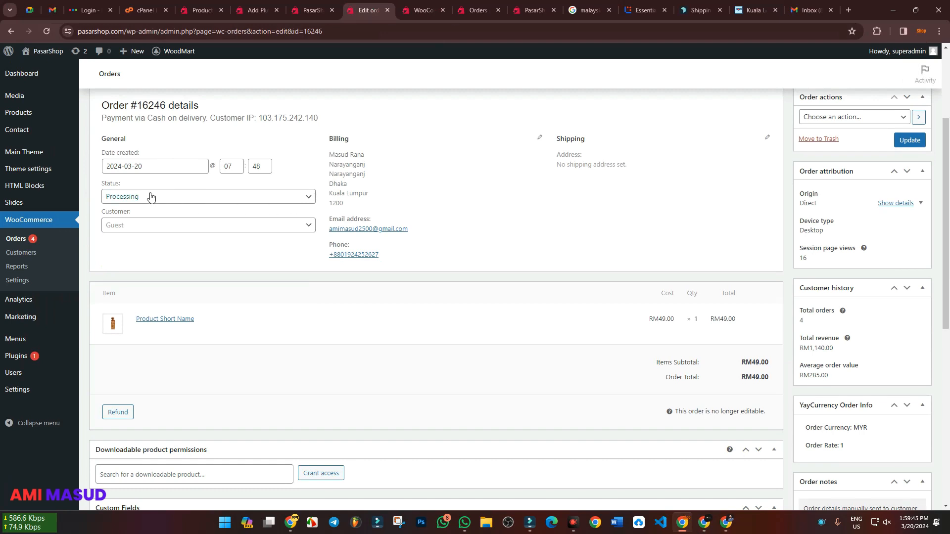
pyautogui.click(140, 196)
pyautogui.click(140, 227)
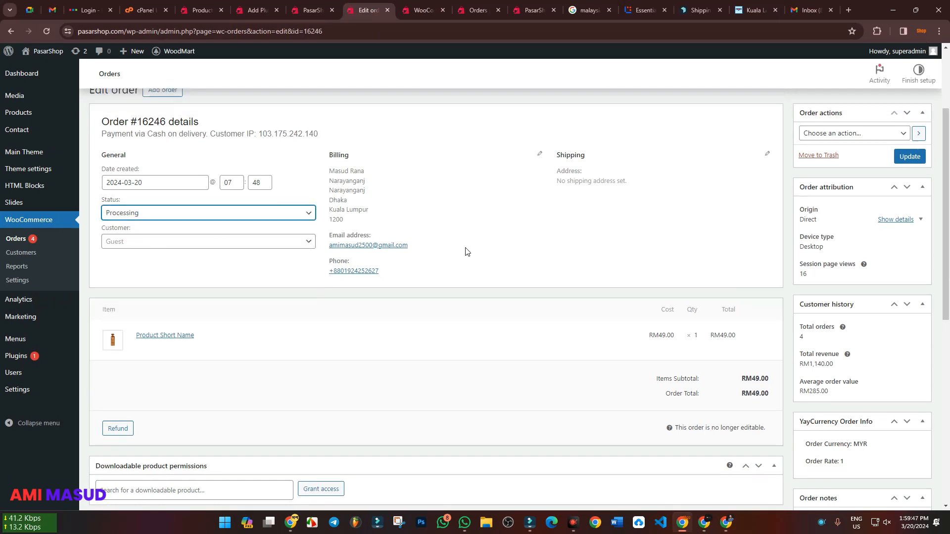
# Delete the two Pasar Shop order emails from the customer's Gmail inbox
pyautogui.click(705, 522)
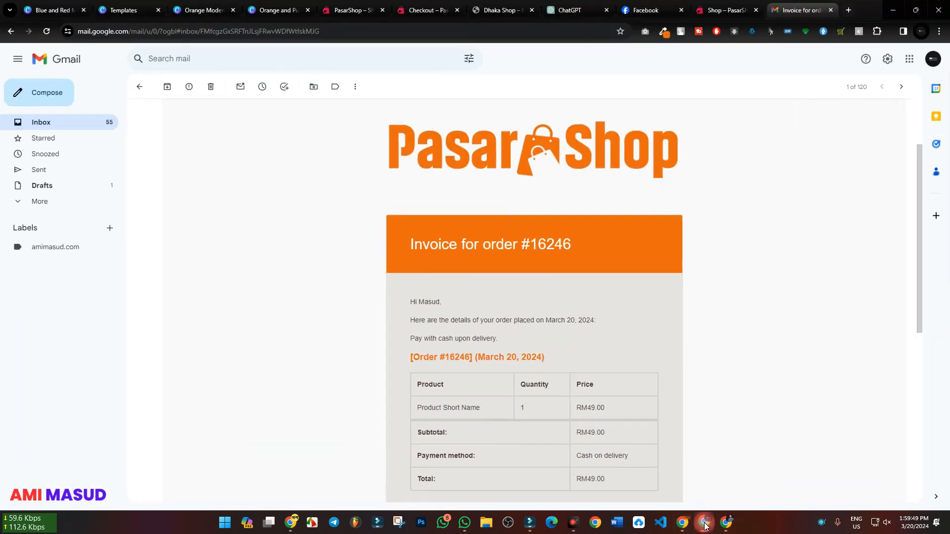
pyautogui.click(52, 122)
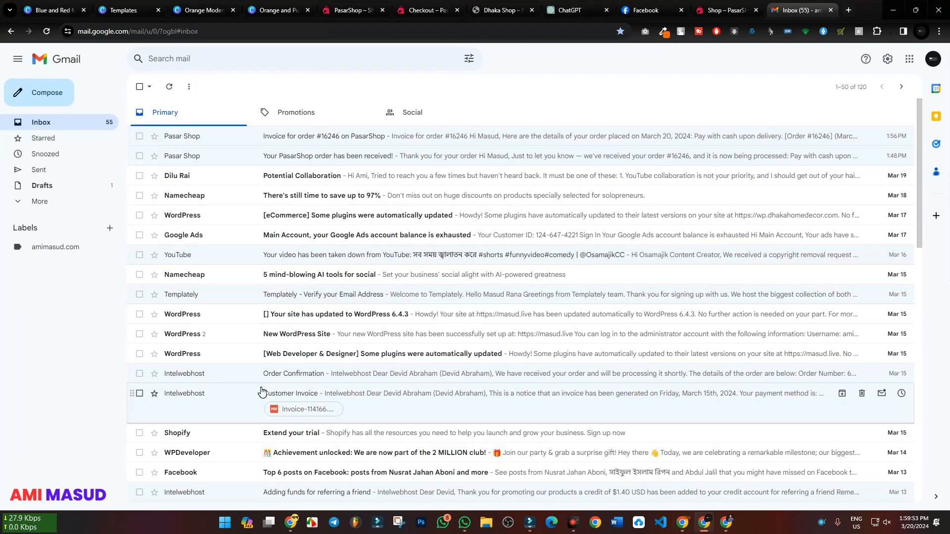
pyautogui.click(140, 136)
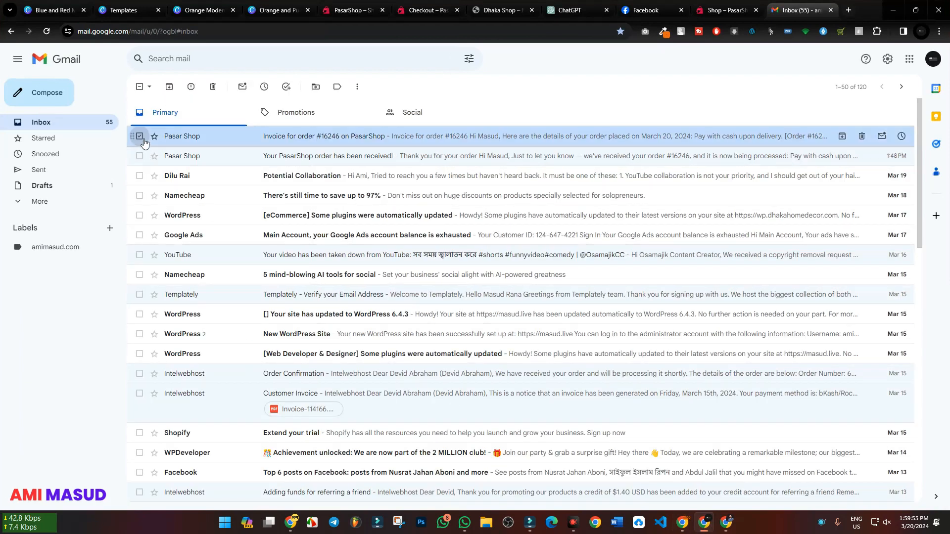
pyautogui.click(140, 157)
pyautogui.click(212, 86)
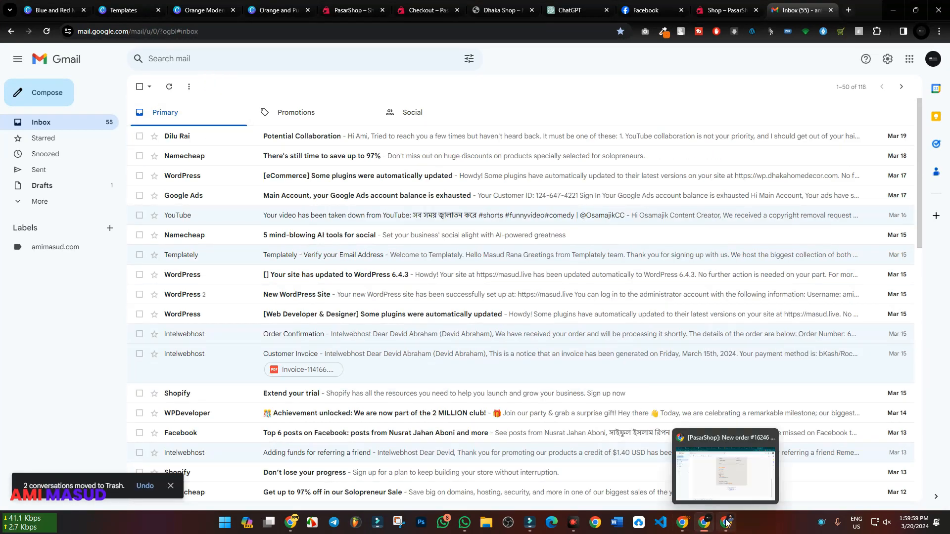
# Return to the WooCommerce order and update it with the action "Email invoice / order details to customer"
pyautogui.click(682, 523)
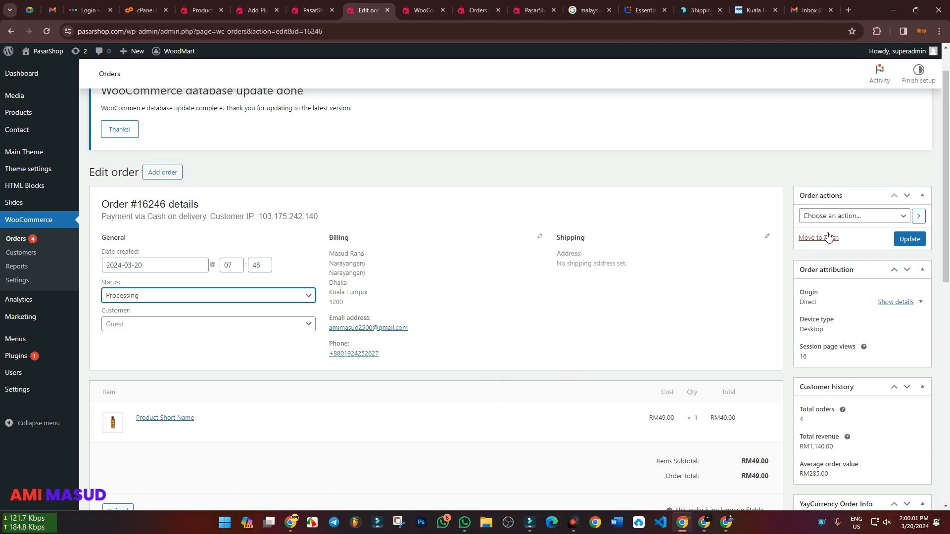
pyautogui.click(826, 217)
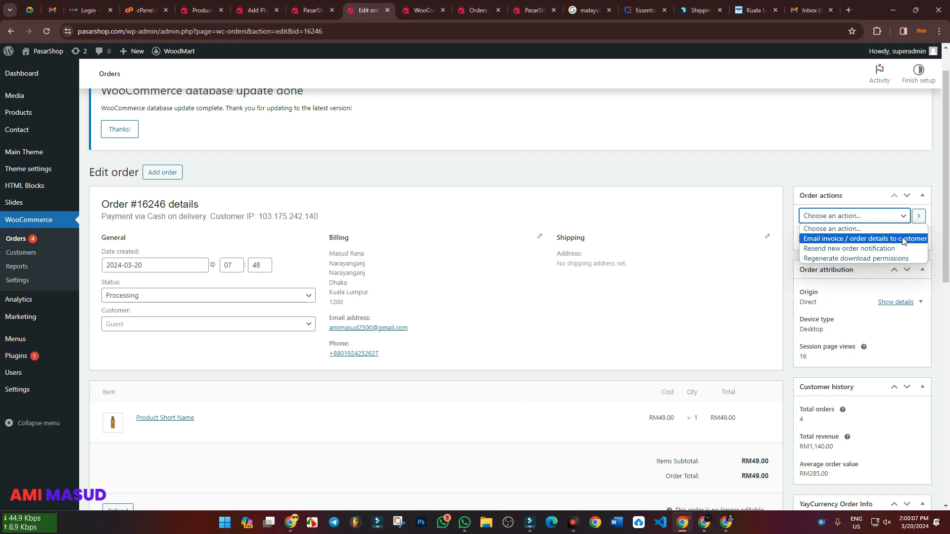
pyautogui.click(880, 240)
pyautogui.click(910, 240)
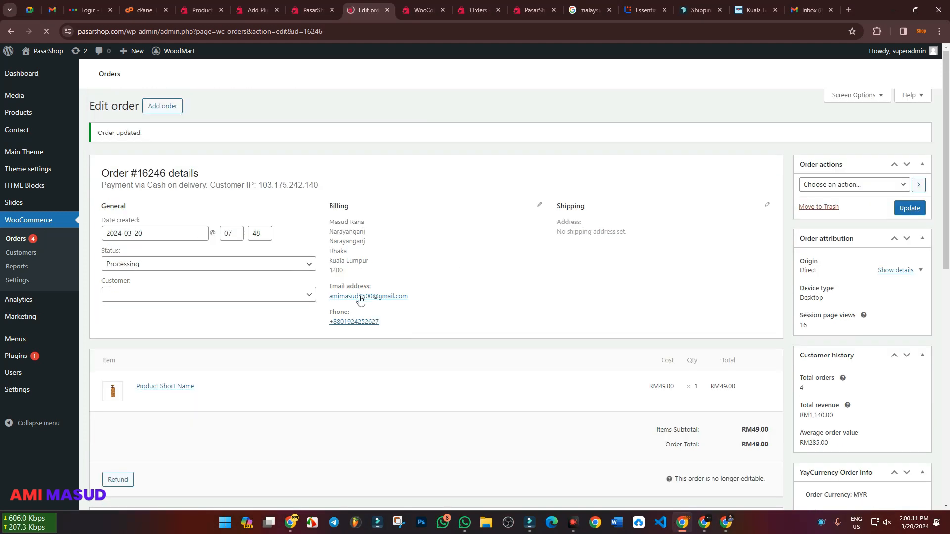
# Open the newly received Pasar Shop invoice in the customer's Gmail and examine its content from heading to footer
pyautogui.click(704, 522)
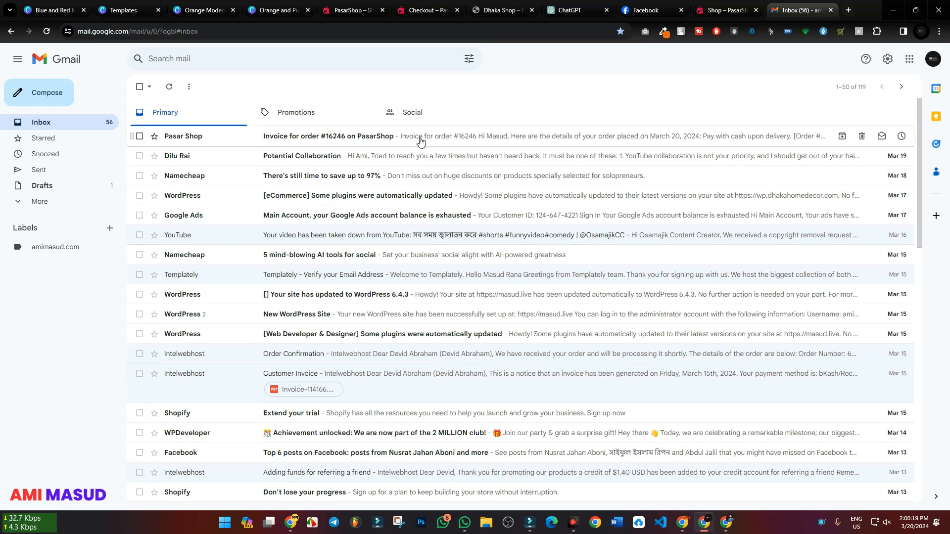
pyautogui.click(377, 136)
pyautogui.scroll(-3, 410, 281)
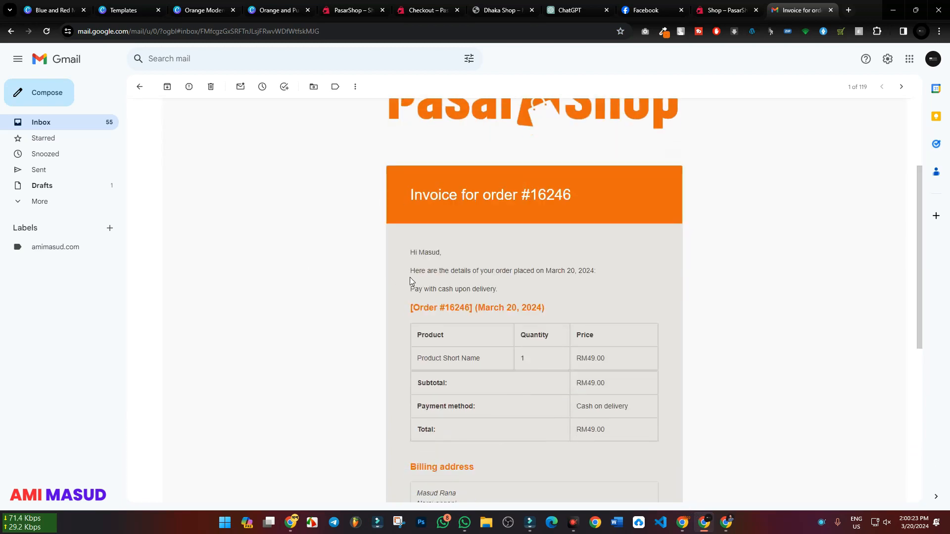
pyautogui.scroll(-5, 632, 267)
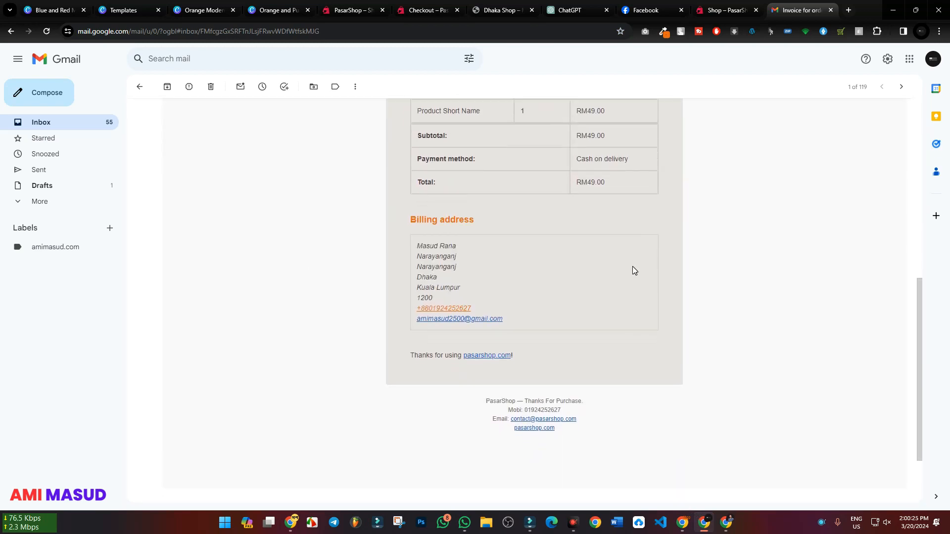
pyautogui.scroll(7, 632, 267)
pyautogui.scroll(1, 632, 270)
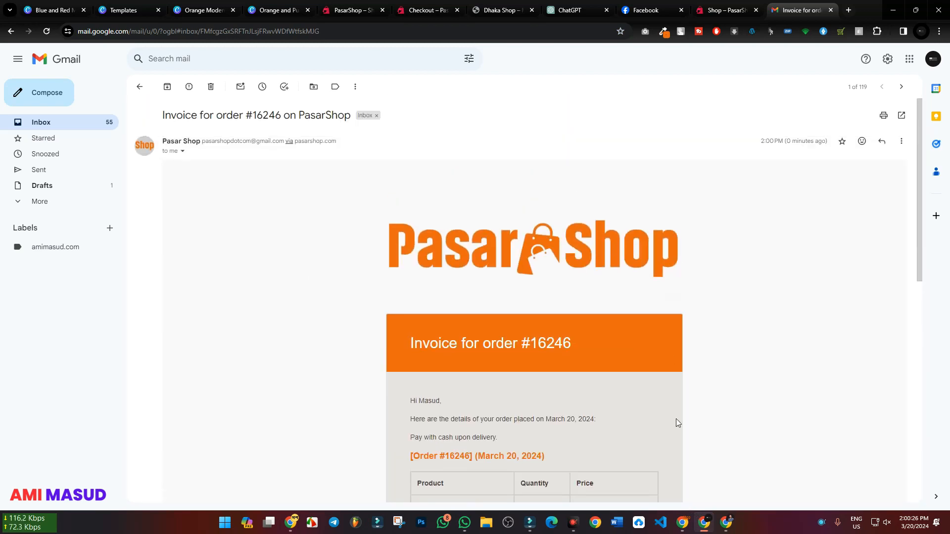
# Refresh the shop's Gmail inbox to check for new order emails, and switch back to the customer's Gmail
pyautogui.click(683, 523)
pyautogui.click(683, 524)
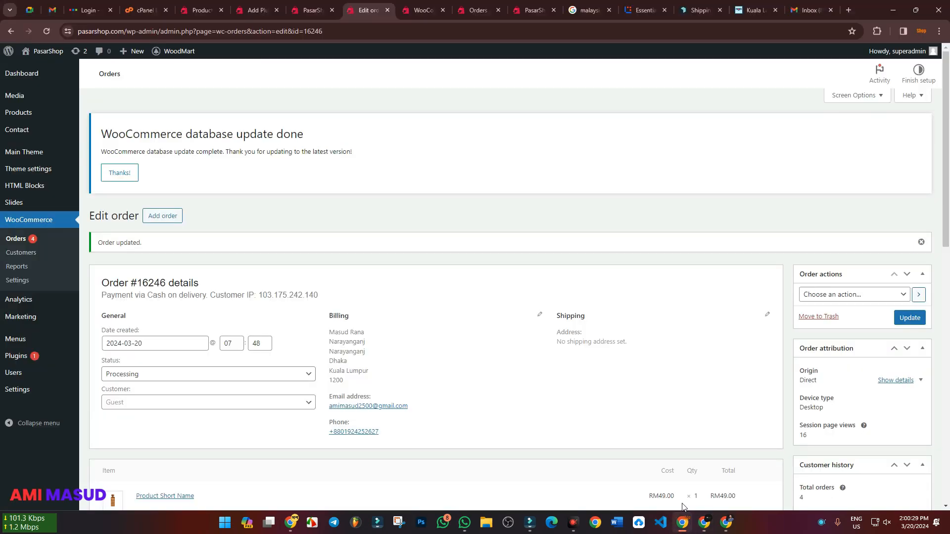
pyautogui.click(810, 10)
pyautogui.click(55, 31)
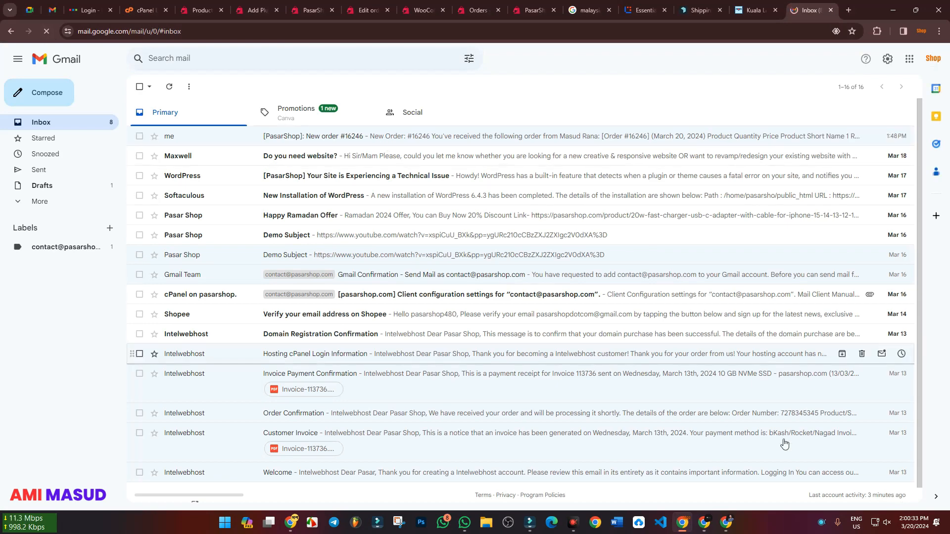
pyautogui.click(707, 525)
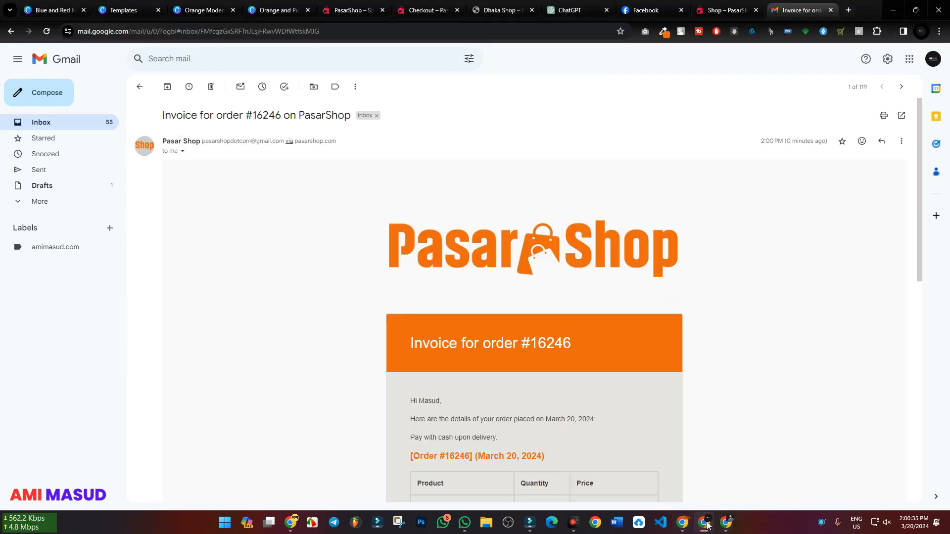
# Return the customer's Gmail to the inbox, switch to the WooCommerce order in the shop's browser, and set the order's status to Completed
pyautogui.click(42, 123)
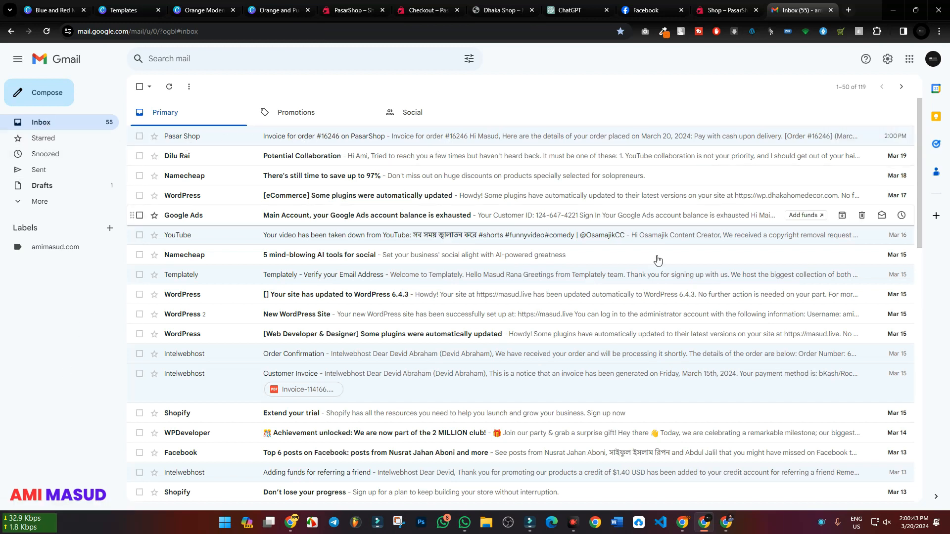
pyautogui.click(685, 528)
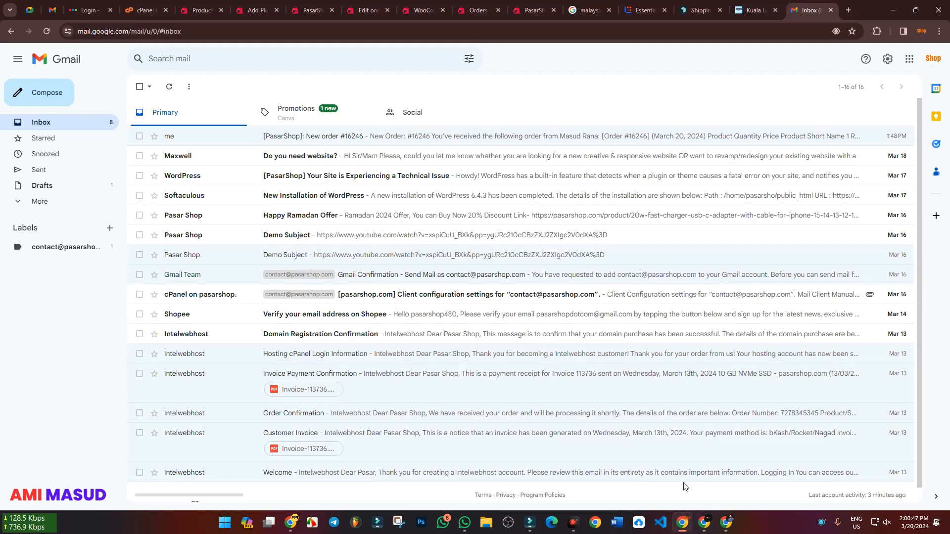
pyautogui.click(410, 5)
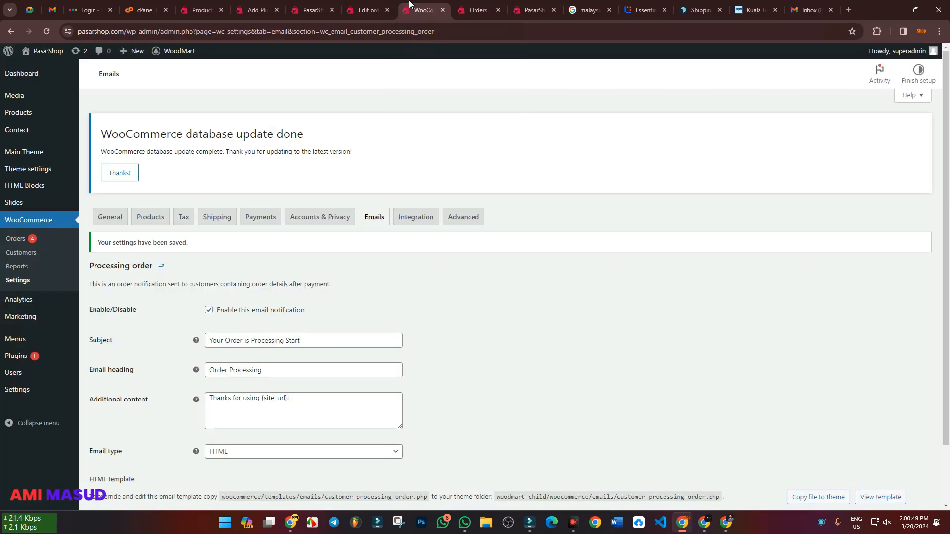
pyautogui.click(378, 5)
pyautogui.scroll(-2, 178, 362)
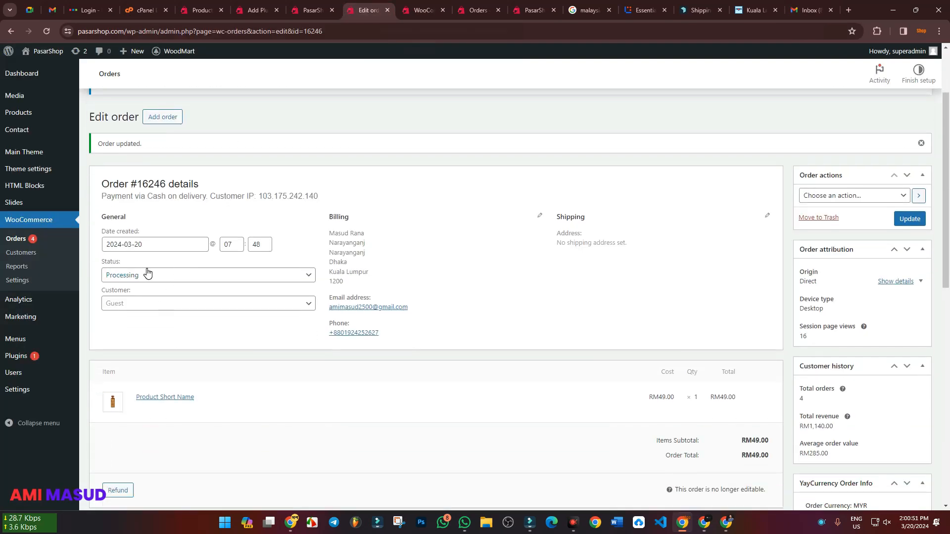
pyautogui.click(138, 280)
pyautogui.scroll(-2, 140, 329)
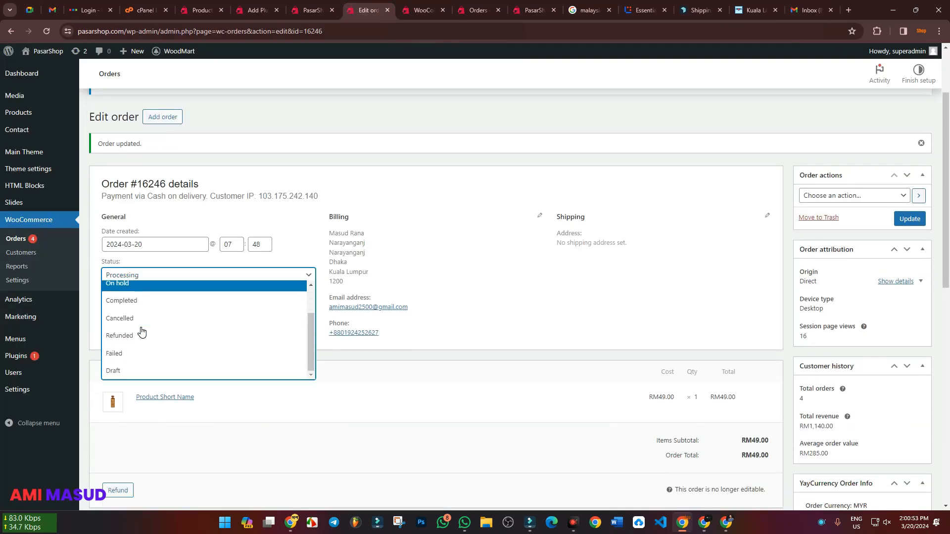
pyautogui.click(168, 302)
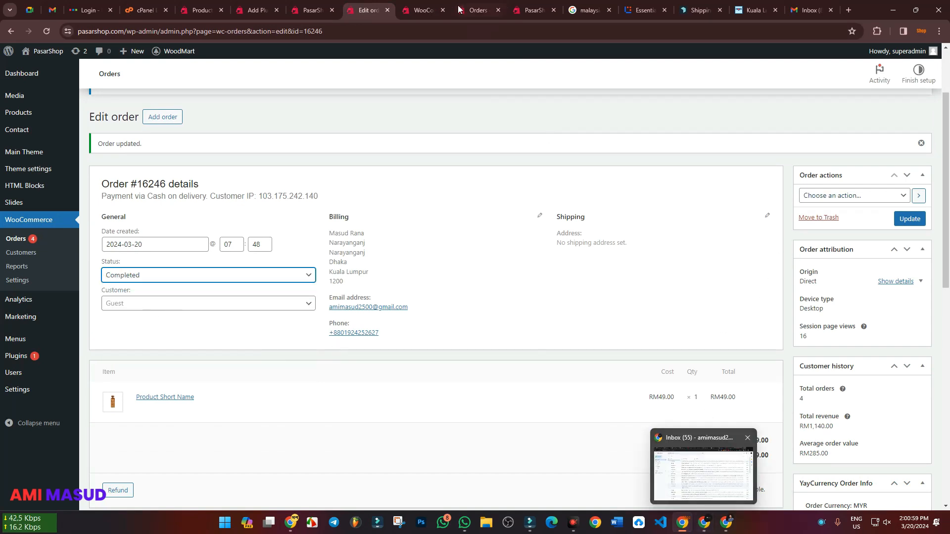
# Open the "Completed order" email notification in the WooCommerce settings, review its subject, heading and additional content, and return to the email list
pyautogui.click(422, 10)
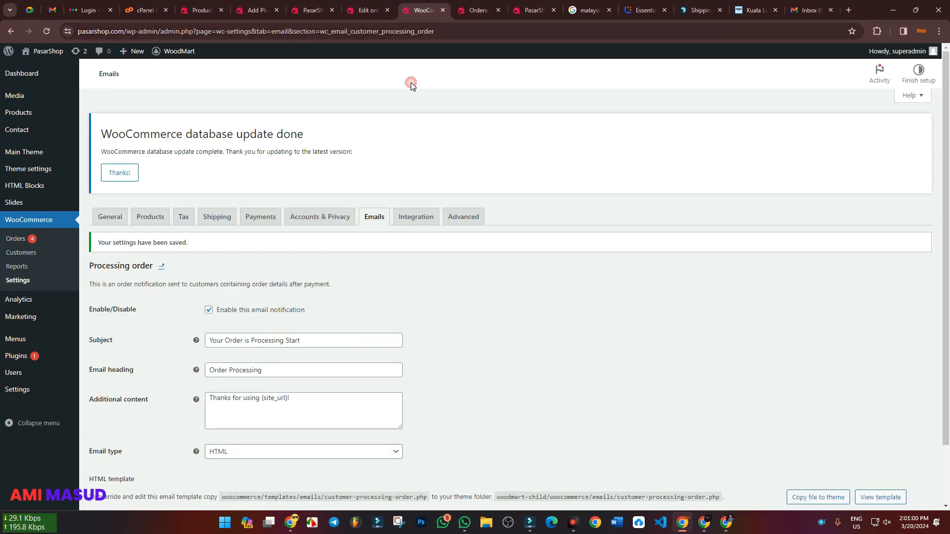
pyautogui.click(162, 266)
pyautogui.scroll(-4, 221, 328)
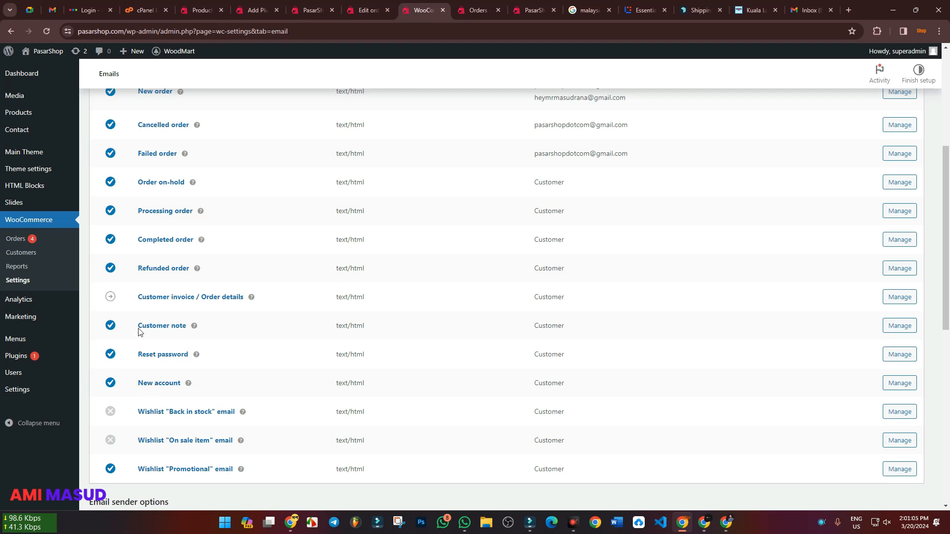
pyautogui.click(166, 241)
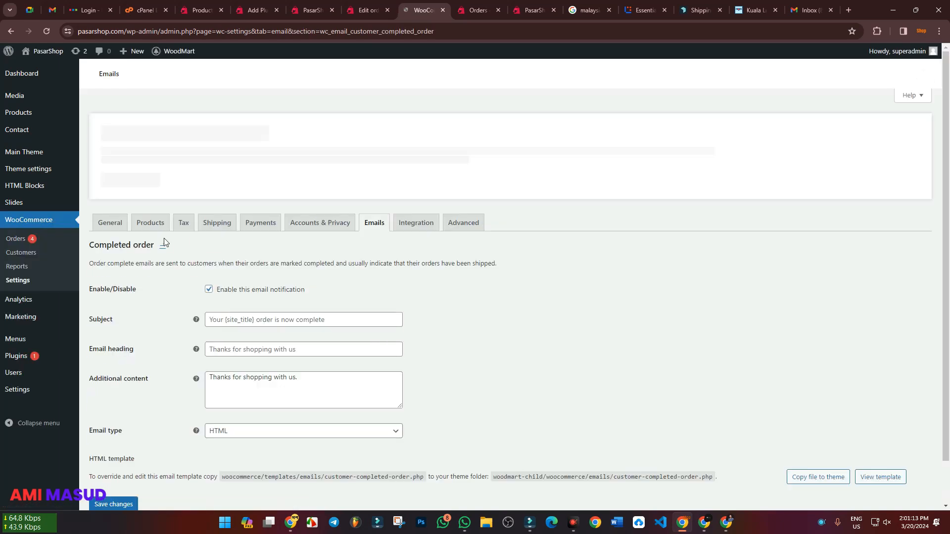
pyautogui.scroll(-1, 259, 278)
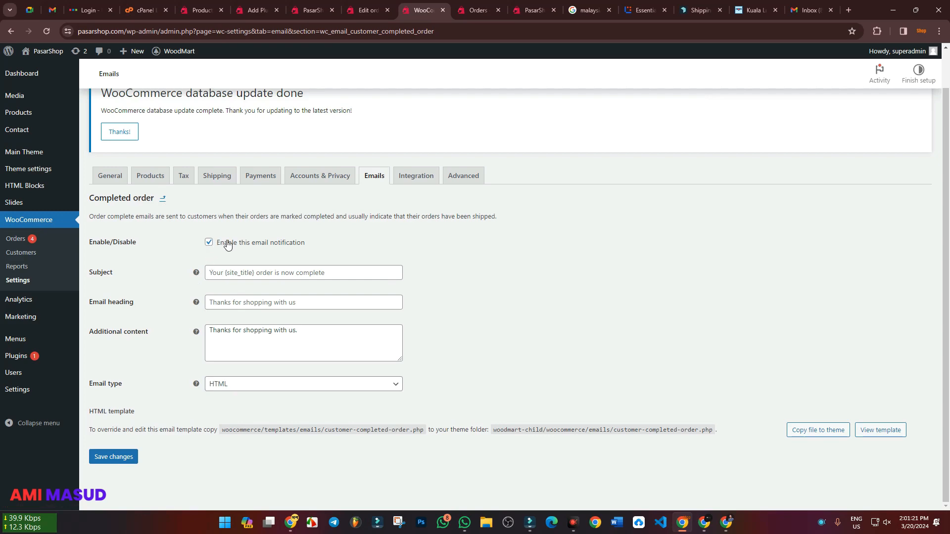
pyautogui.click(162, 198)
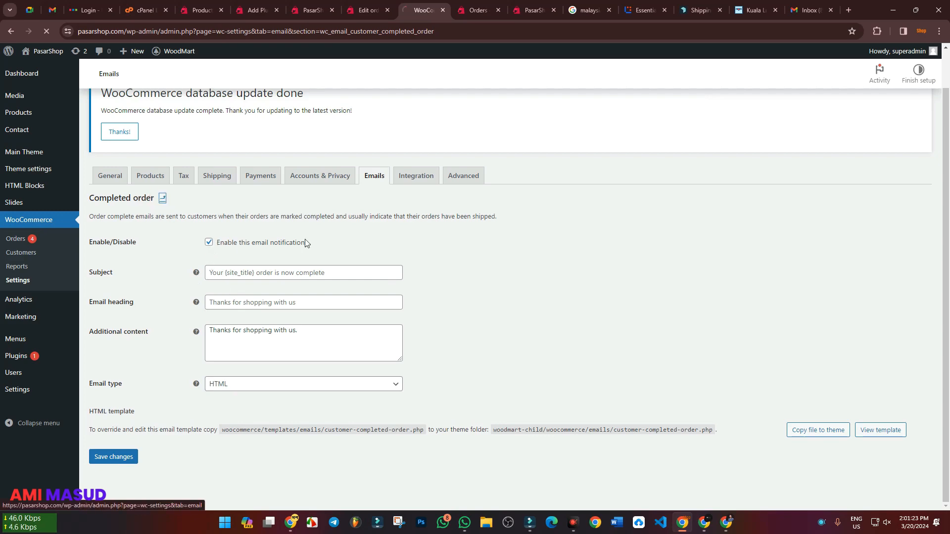
pyautogui.scroll(-4, 537, 341)
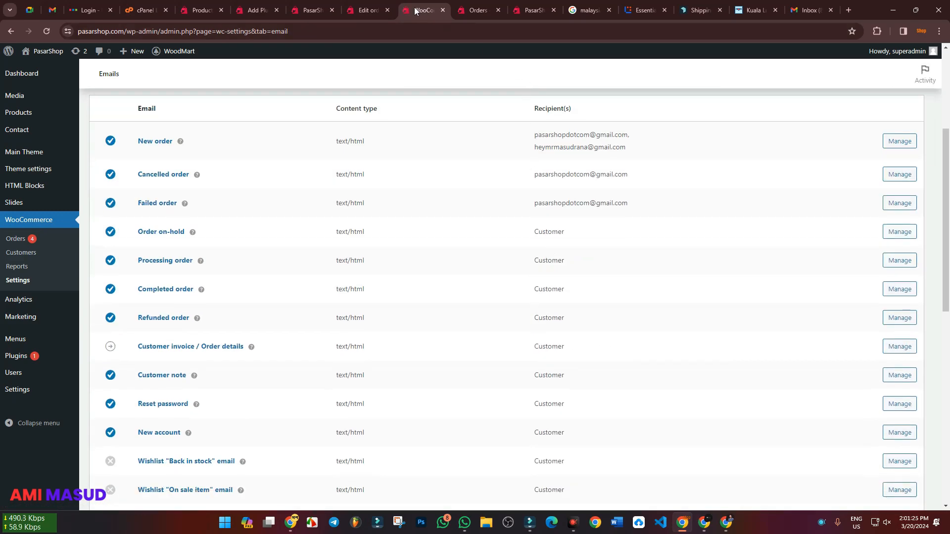
# Update the completed order with the action "Email invoice / order details to customer"
pyautogui.click(367, 10)
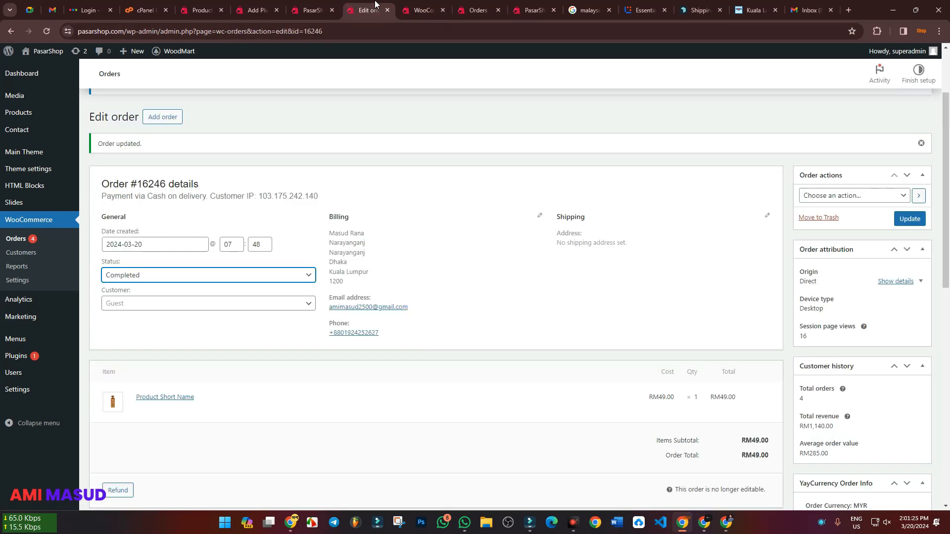
pyautogui.click(829, 197)
pyautogui.click(829, 217)
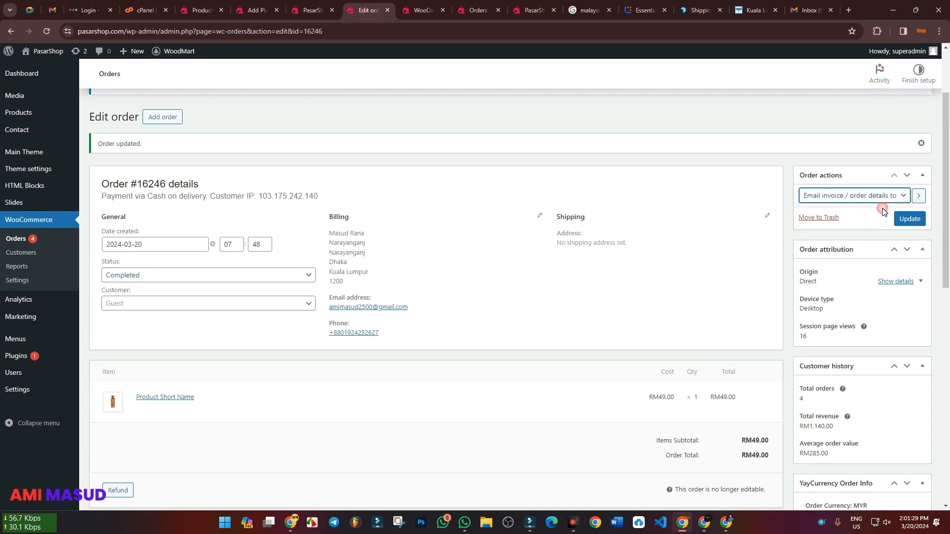
pyautogui.click(907, 223)
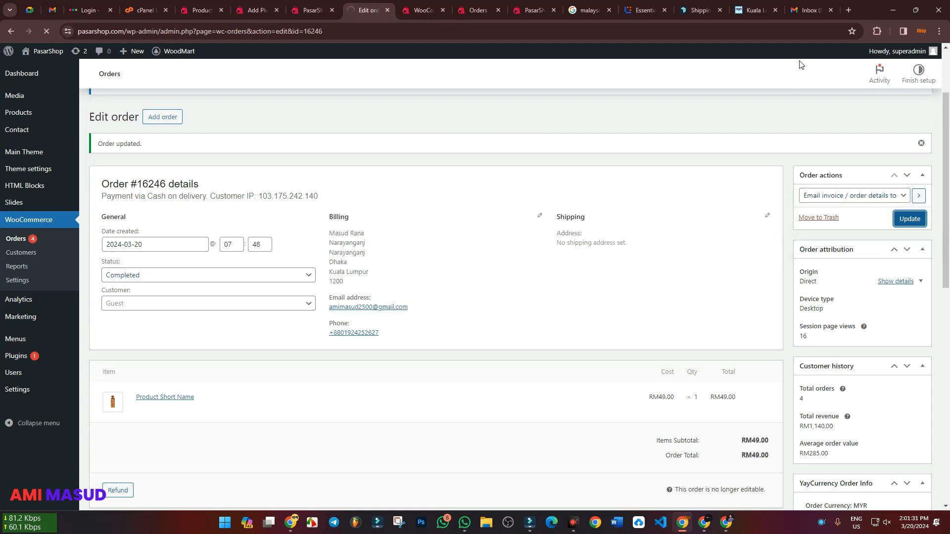
# Switch to the customer's Gmail, read through the Pasar Shop invoice conversation, and delete it
pyautogui.click(704, 522)
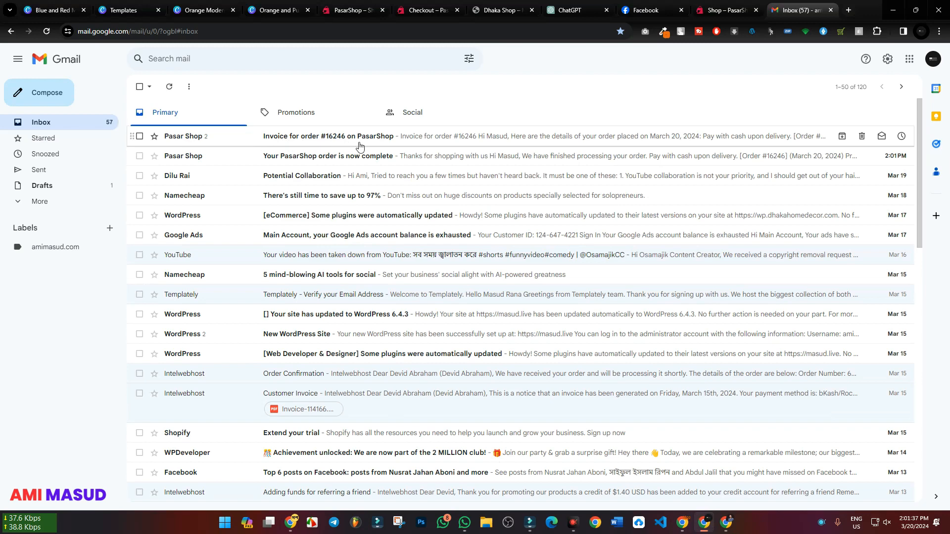
pyautogui.click(445, 142)
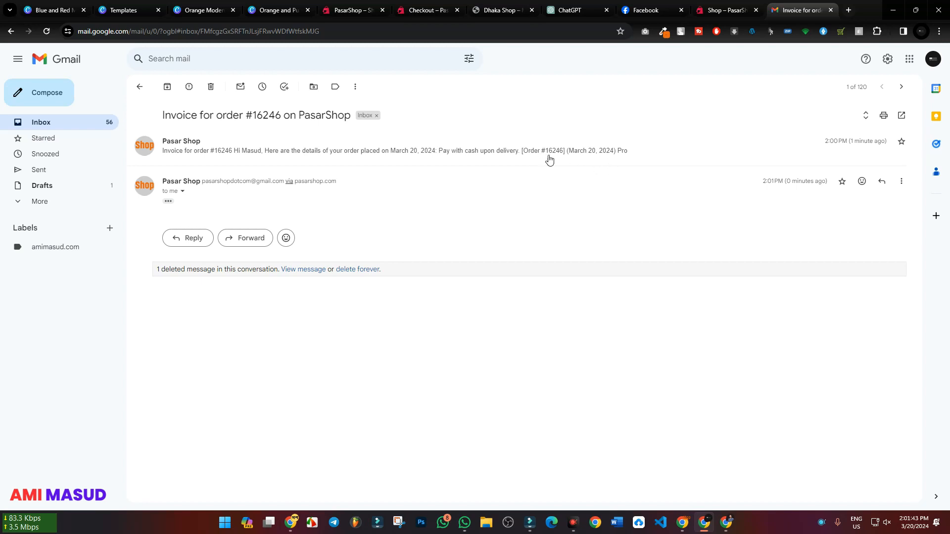
pyautogui.click(366, 158)
pyautogui.scroll(-2, 346, 247)
pyautogui.scroll(-3, 344, 266)
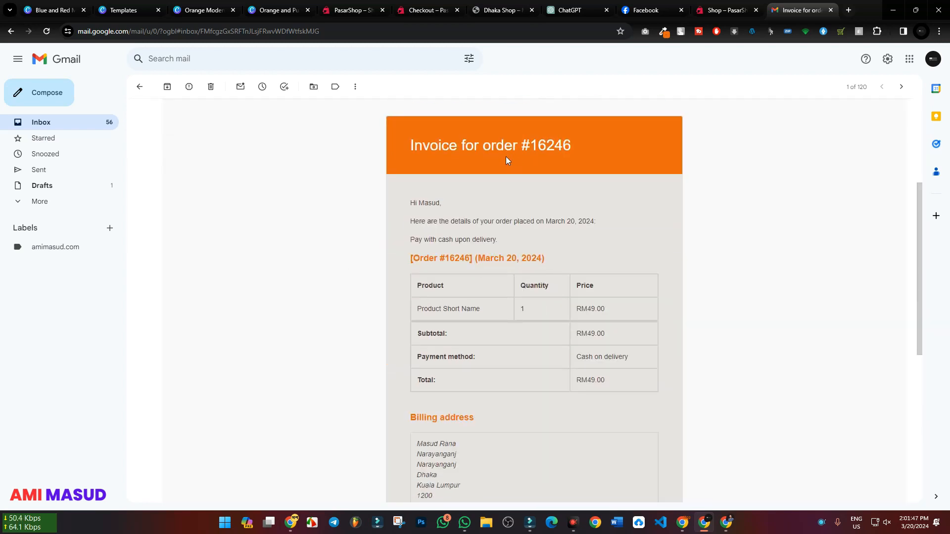
pyautogui.scroll(-5, 441, 233)
pyautogui.scroll(8, 460, 221)
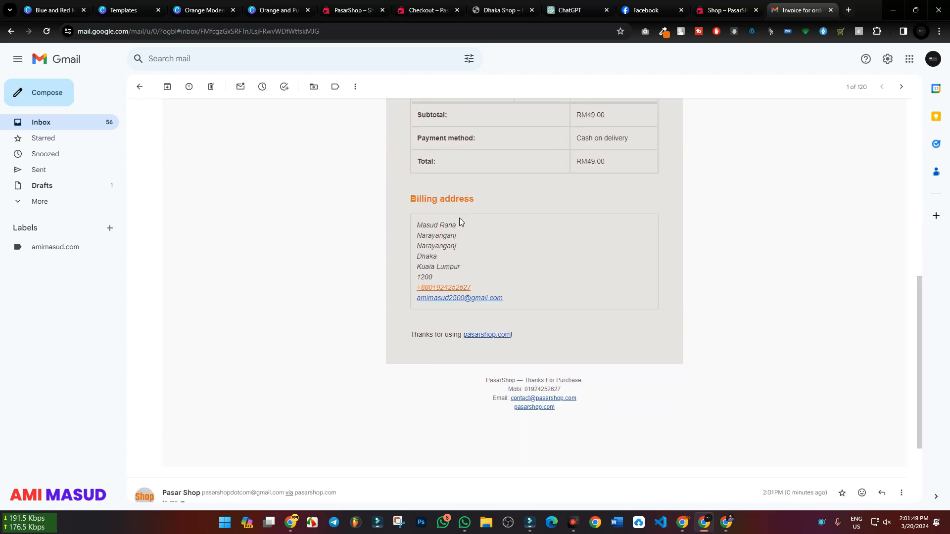
pyautogui.click(211, 86)
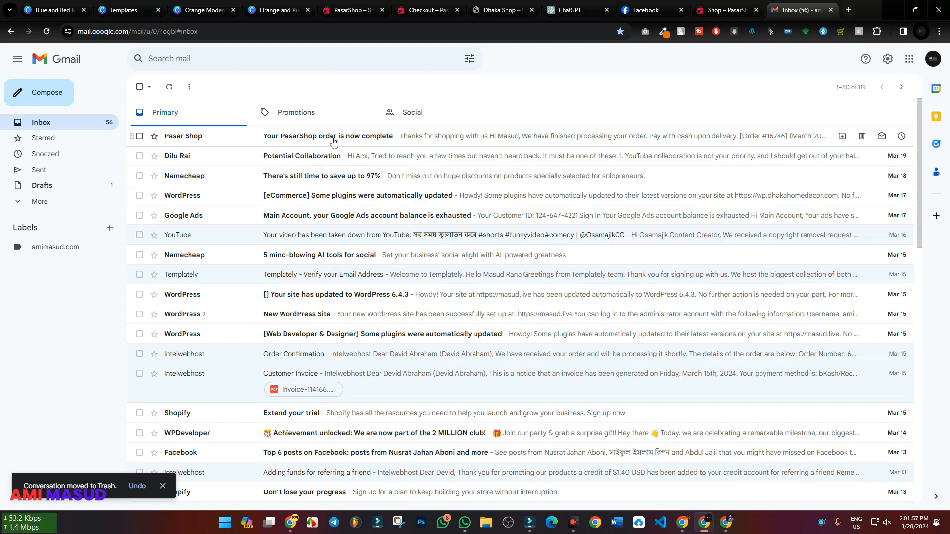
# Open the "Your PasarShop order is now complete" email and check its subject and heading
pyautogui.click(385, 141)
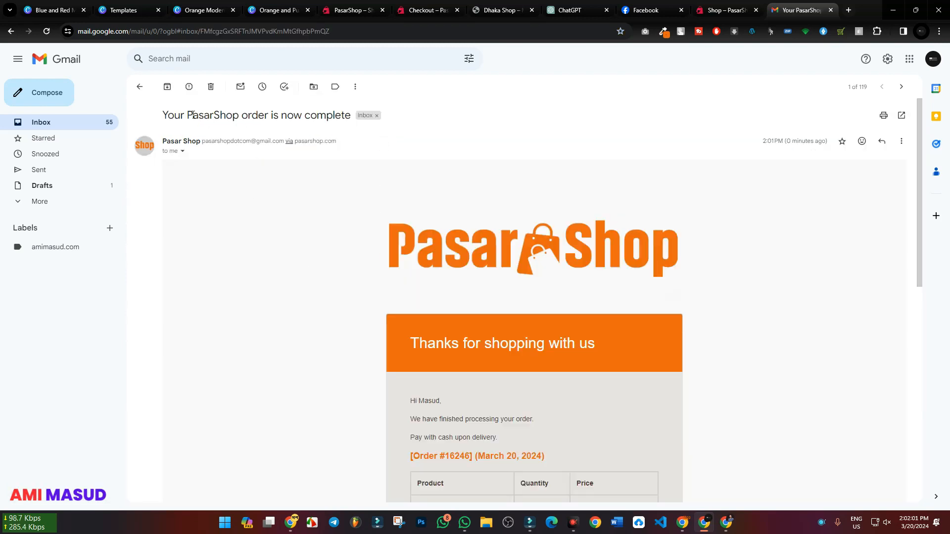
pyautogui.moveTo(169, 119); pyautogui.dragTo(350, 123)
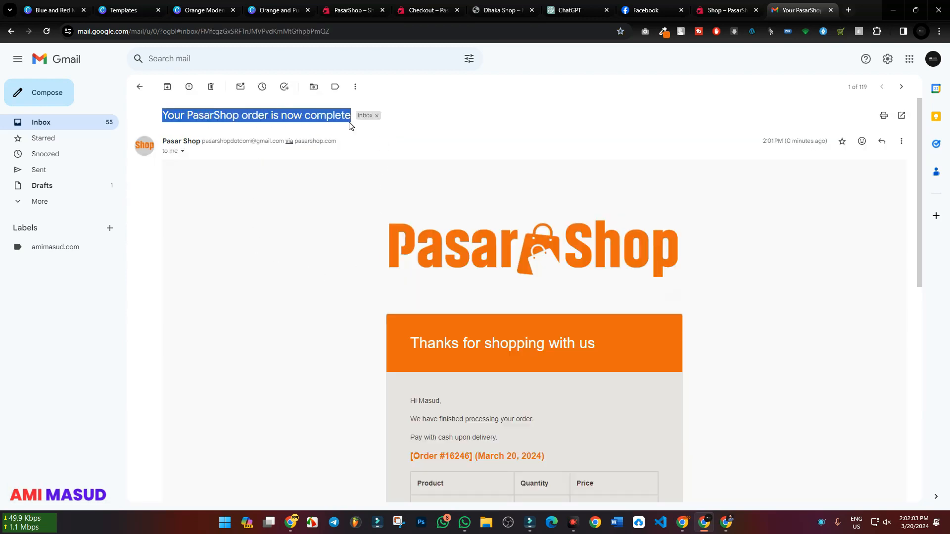
pyautogui.click(299, 248)
pyautogui.click(213, 114)
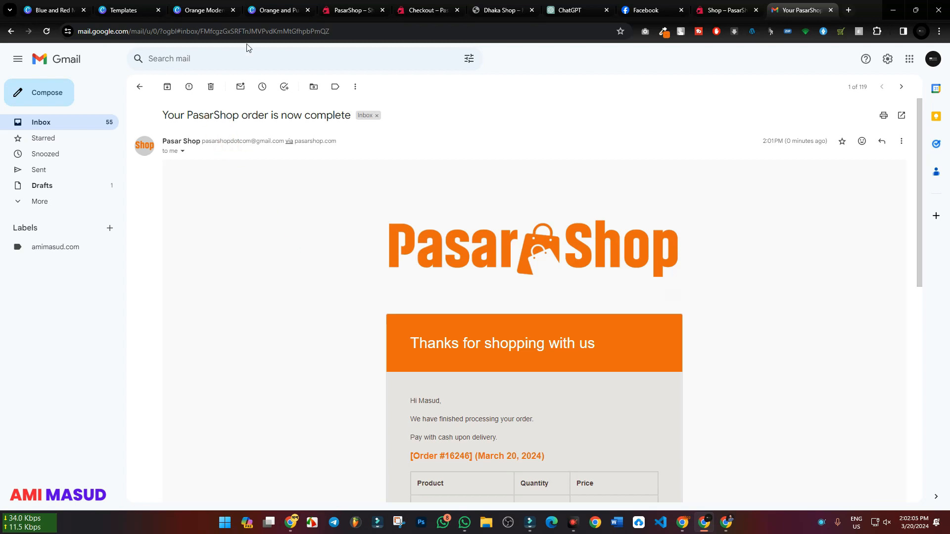
pyautogui.click(343, 5)
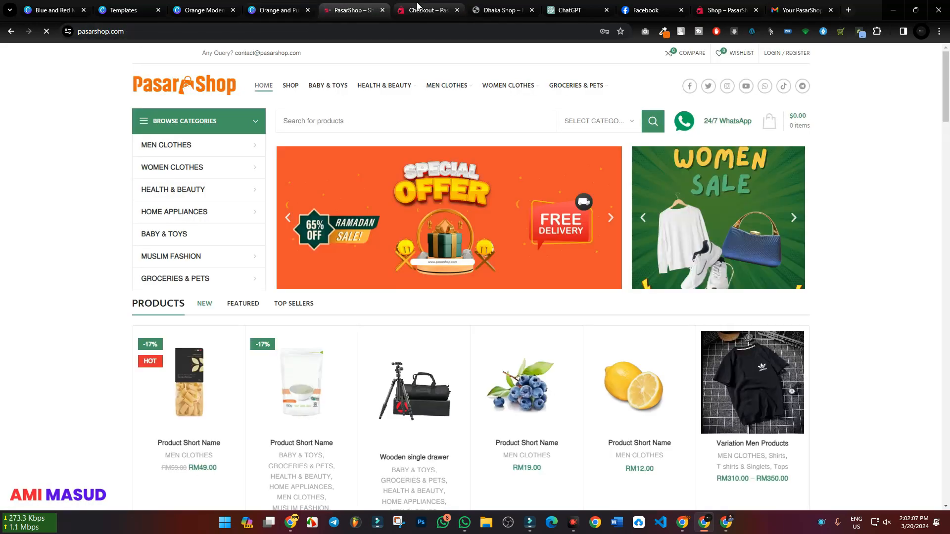
pyautogui.click(418, 6)
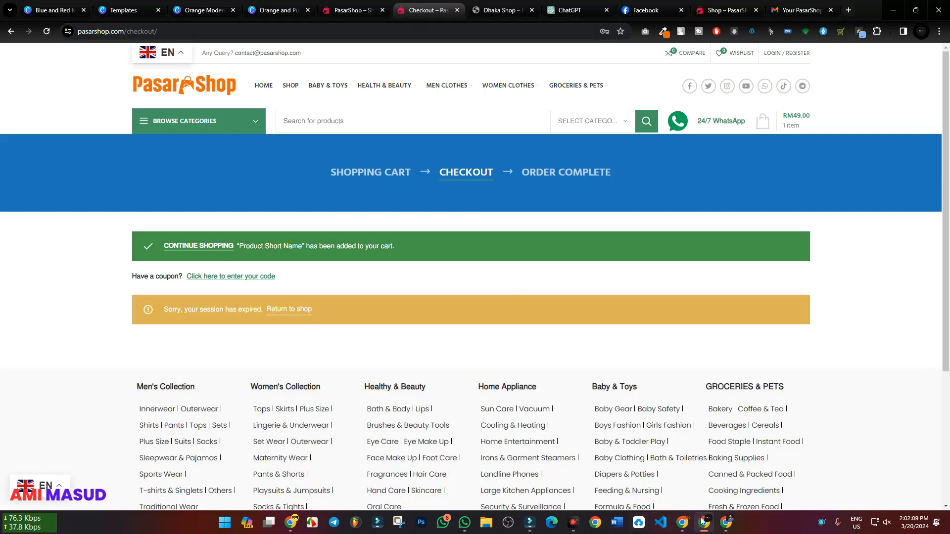
pyautogui.click(682, 522)
pyautogui.click(200, 10)
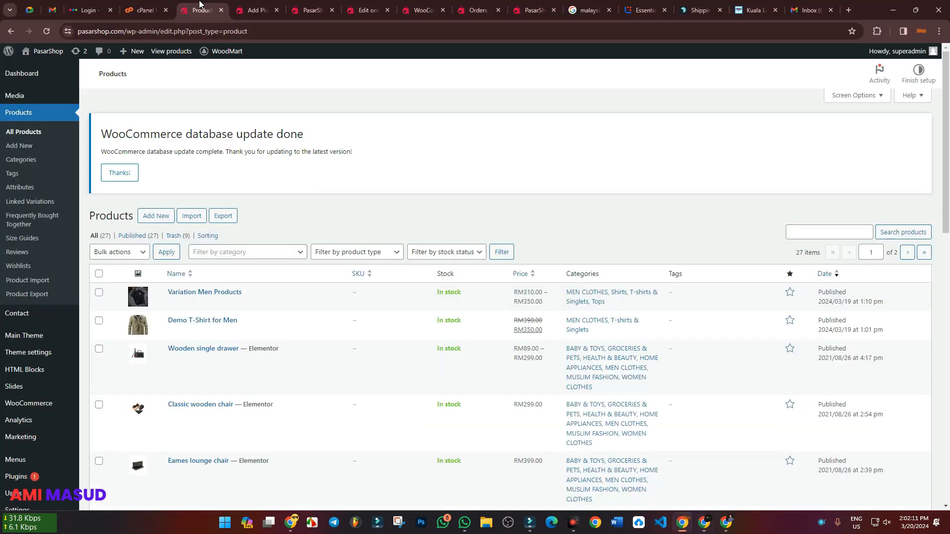
pyautogui.scroll(-4, 18, 277)
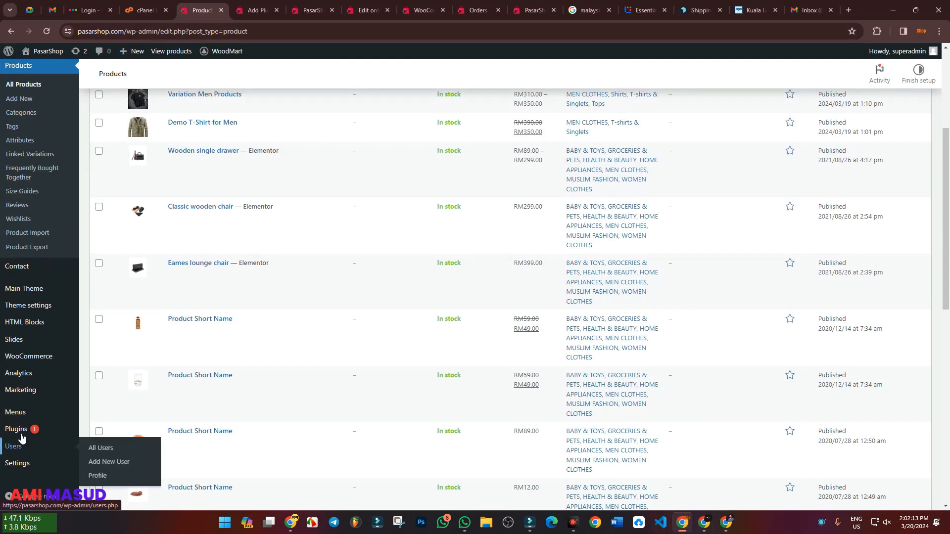
pyautogui.moveTo(17, 465)
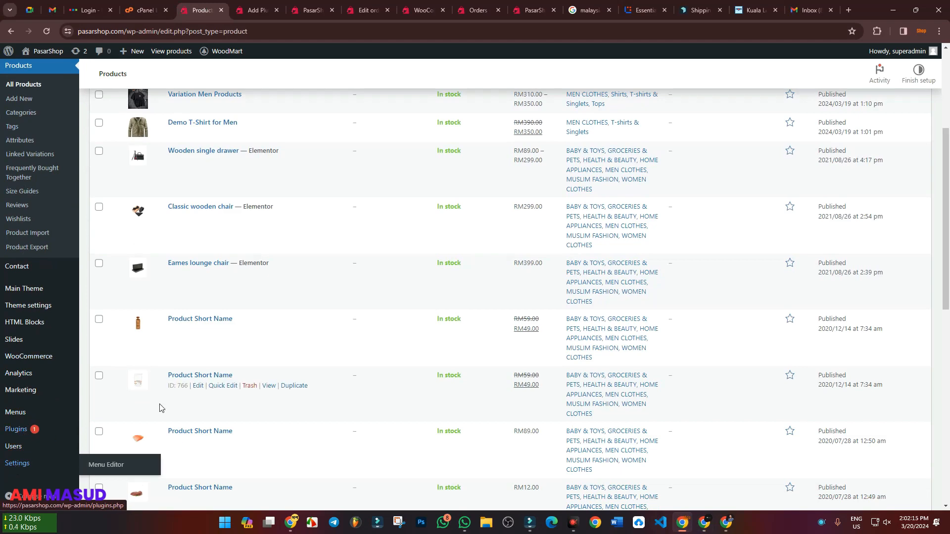
pyautogui.scroll(4, 263, 394)
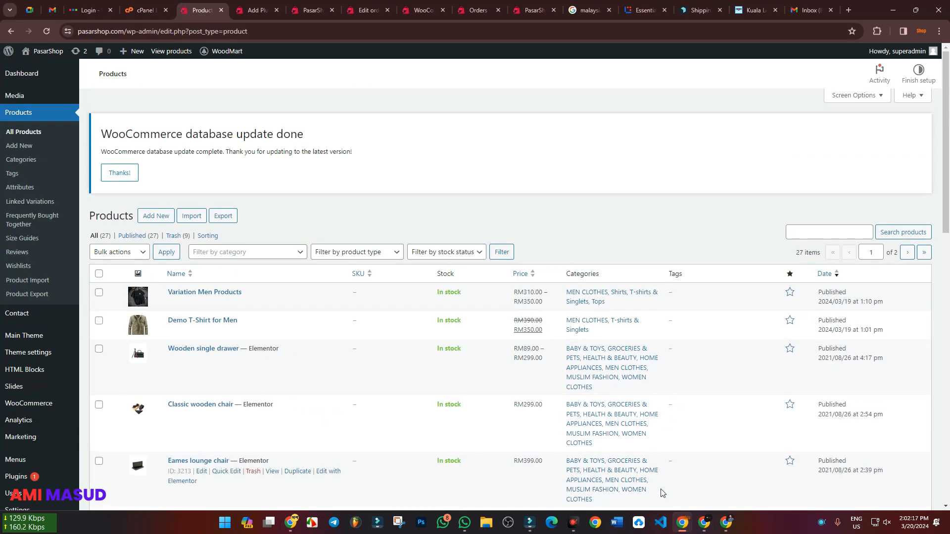
pyautogui.click(709, 526)
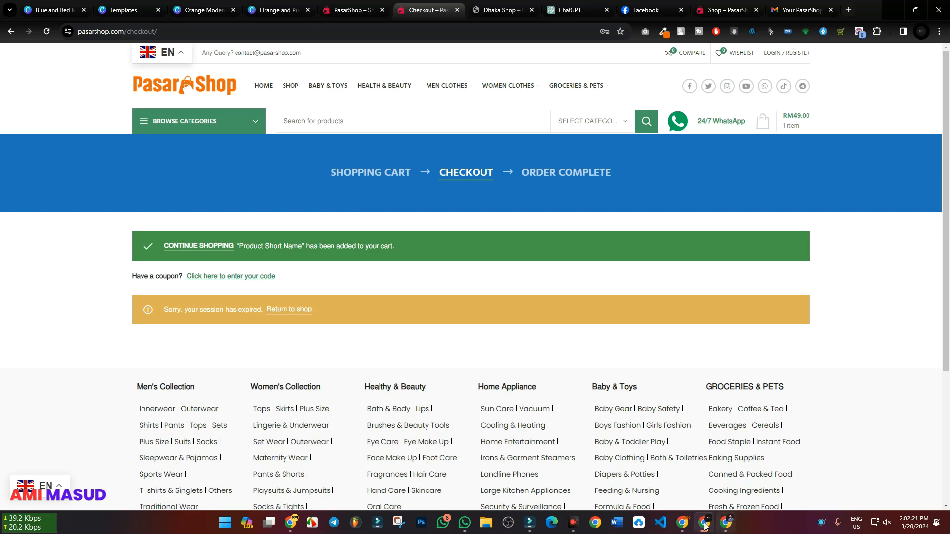
pyautogui.click(682, 522)
pyautogui.scroll(-3, 335, 258)
pyautogui.scroll(3, 336, 257)
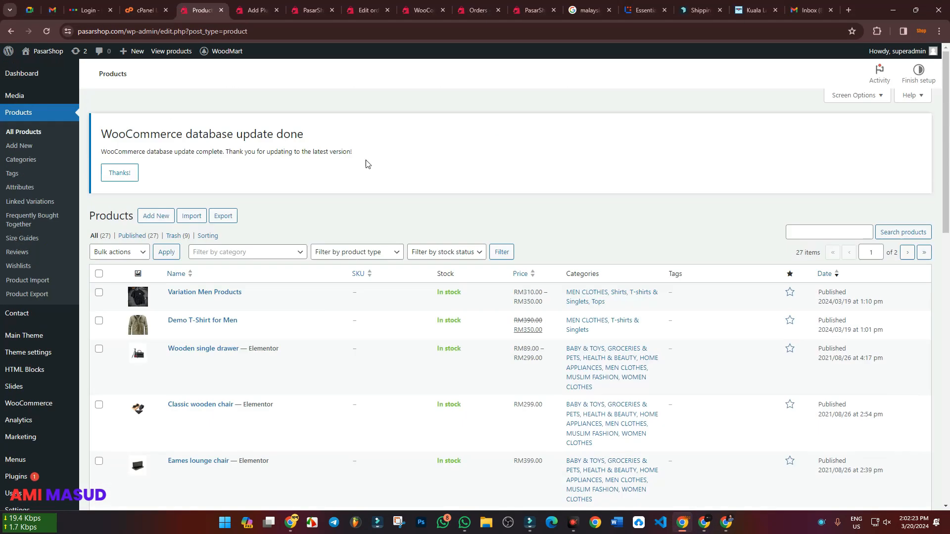
# Return to the WooCommerce email settings, look over the notification list, and open the "Customer invoice / Order details" email
pyautogui.click(418, 5)
pyautogui.scroll(-5, 302, 234)
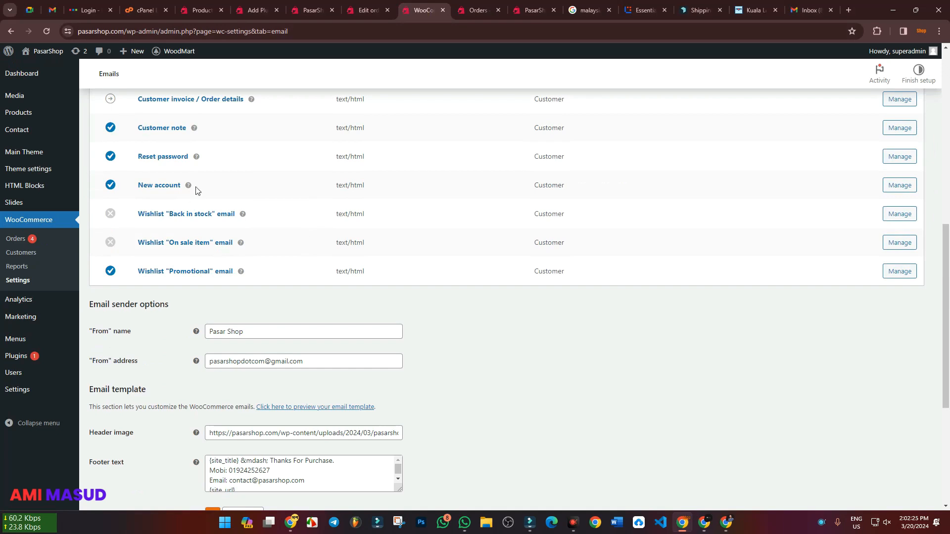
pyautogui.scroll(2, 213, 341)
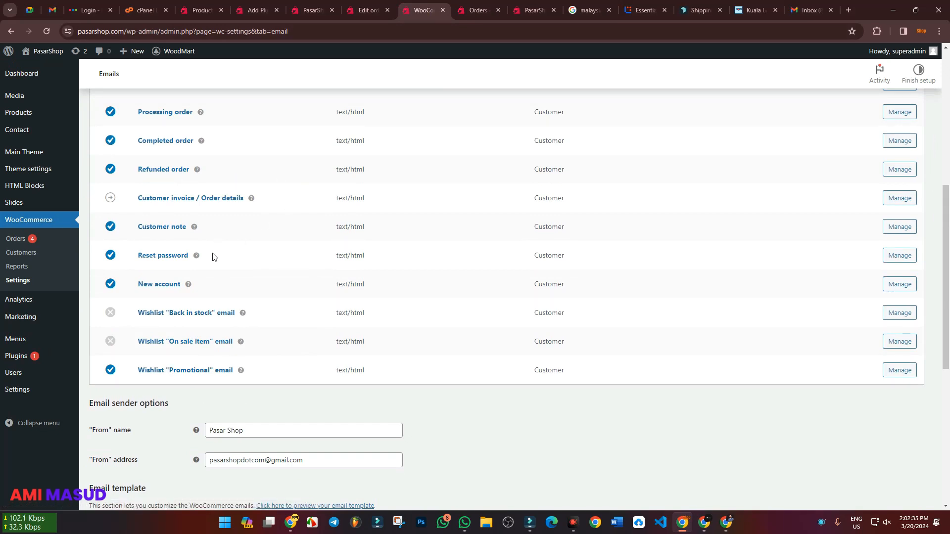
pyautogui.scroll(1, 213, 256)
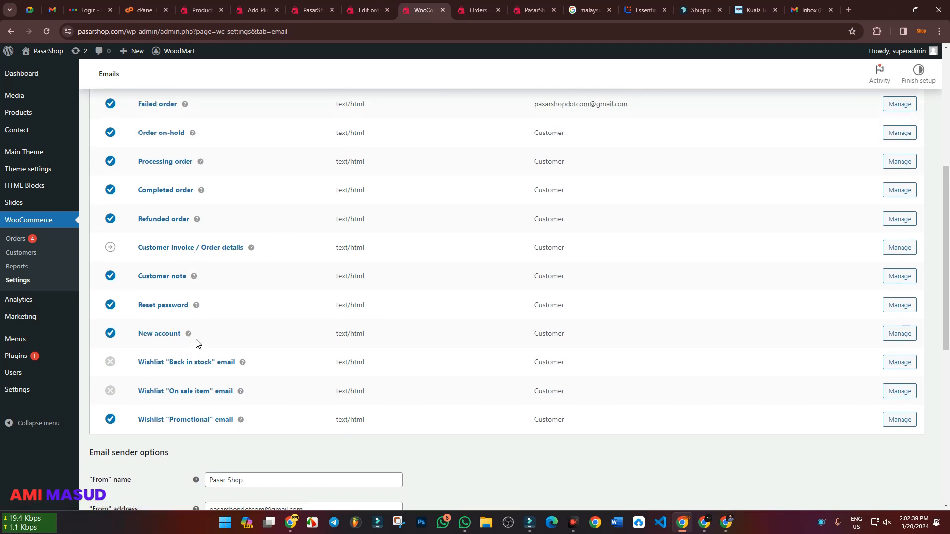
pyautogui.click(198, 252)
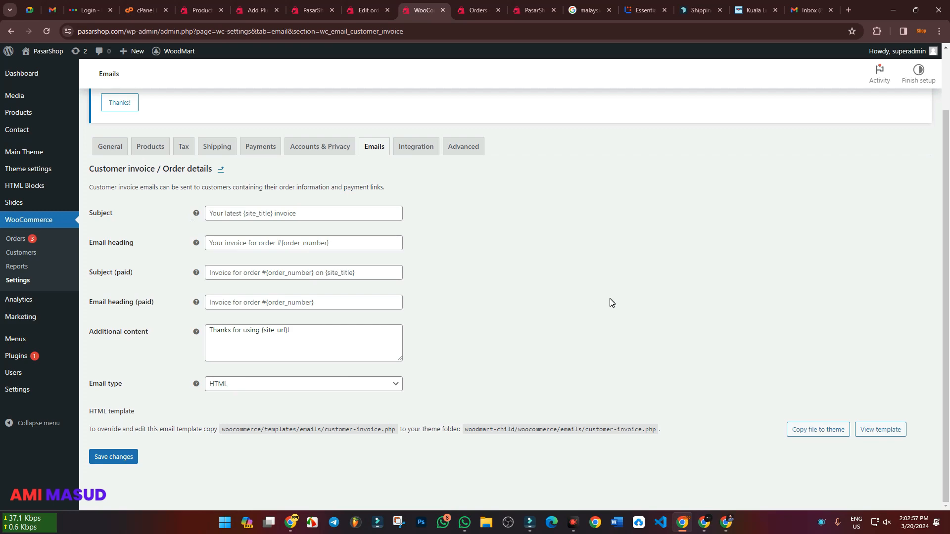
# Return to the order's edit page and examine the available order statuses and order actions without changing either
pyautogui.click(705, 524)
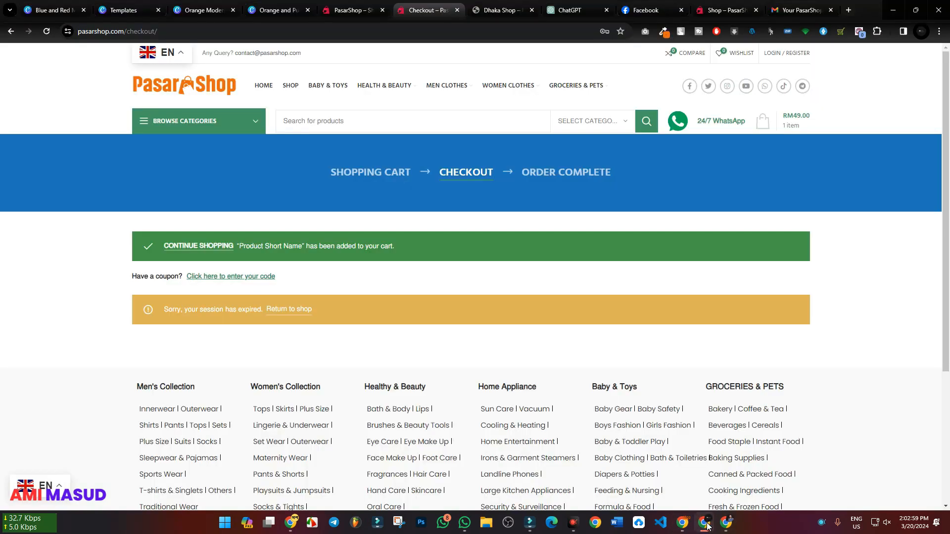
pyautogui.click(706, 524)
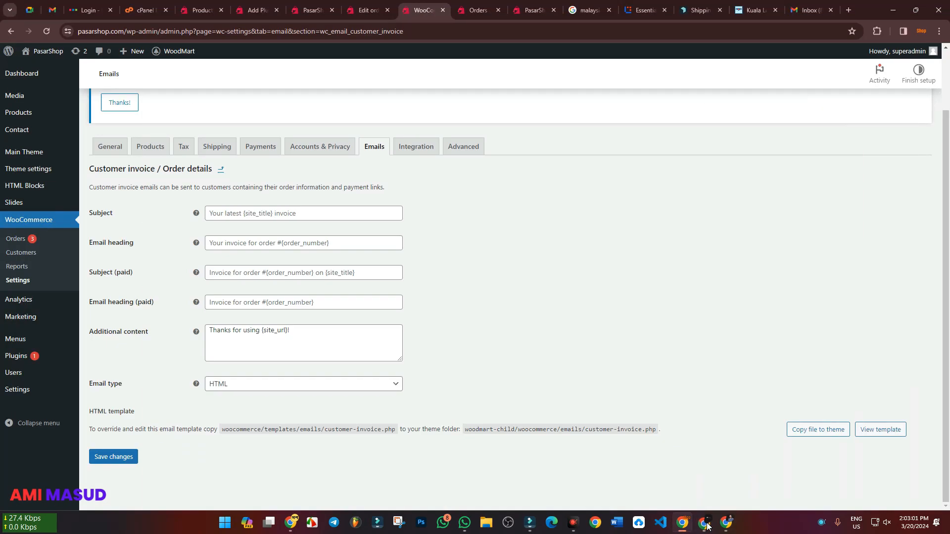
pyautogui.click(368, 10)
pyautogui.scroll(-2, 232, 309)
pyautogui.click(173, 275)
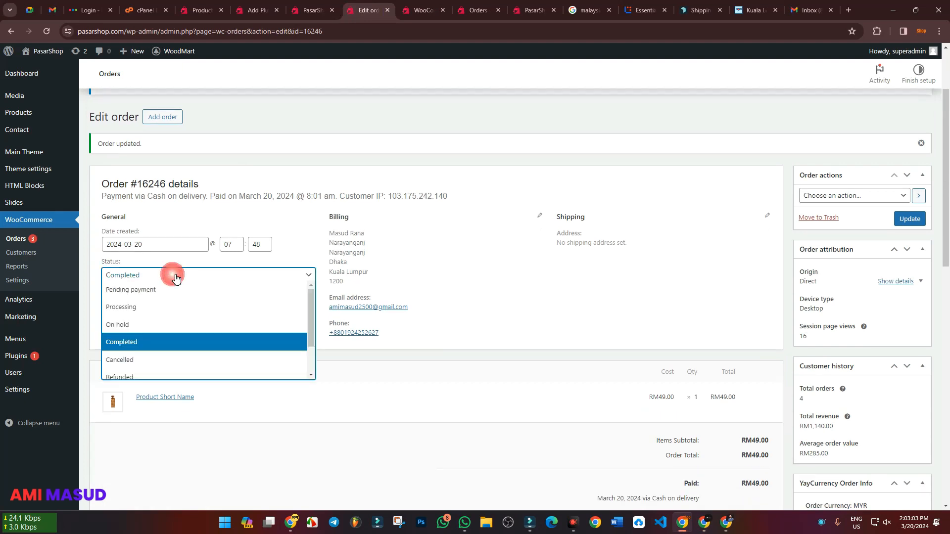
pyautogui.scroll(-1, 176, 310)
pyautogui.scroll(1, 176, 310)
pyautogui.click(751, 162)
pyautogui.click(837, 195)
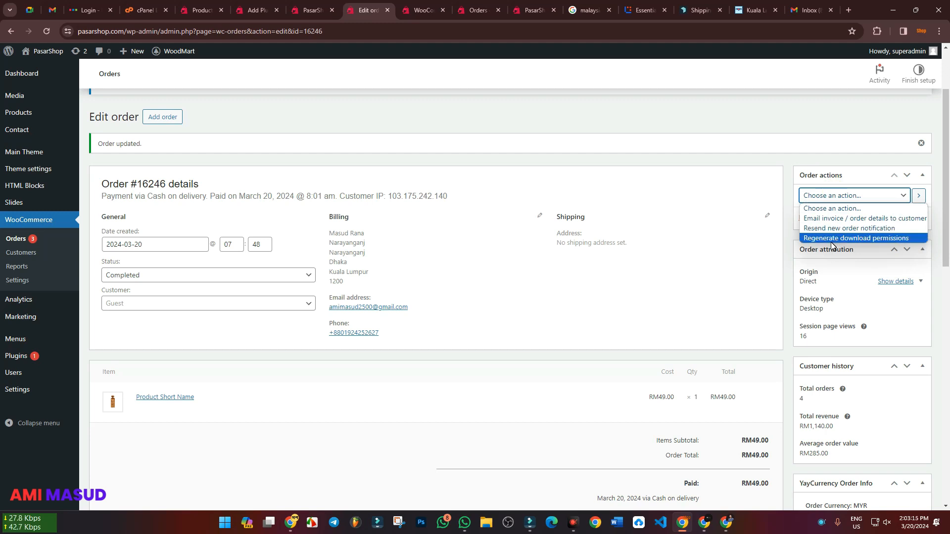
pyautogui.click(718, 148)
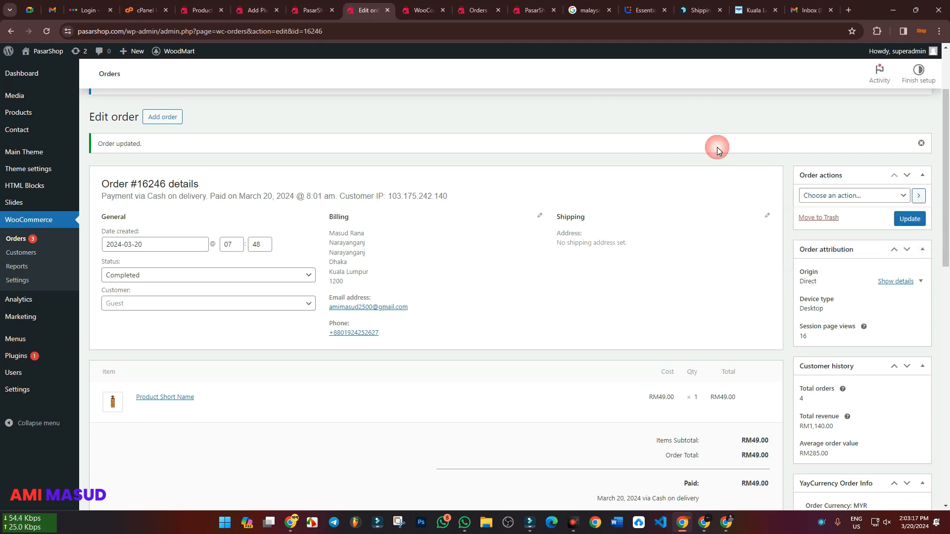
# Go back from the "Customer invoice / Order details" email settings to the WooCommerce email notifications and review the list
pyautogui.click(423, 10)
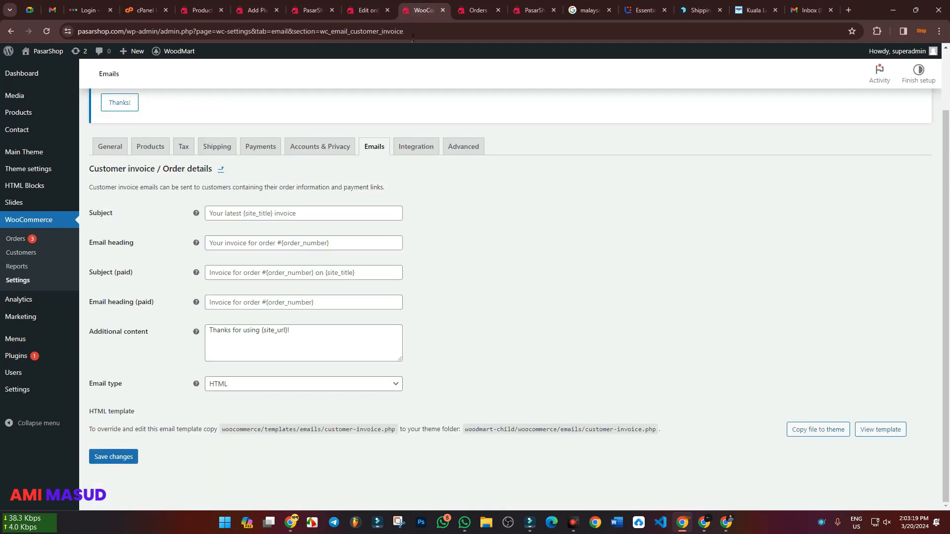
pyautogui.click(222, 171)
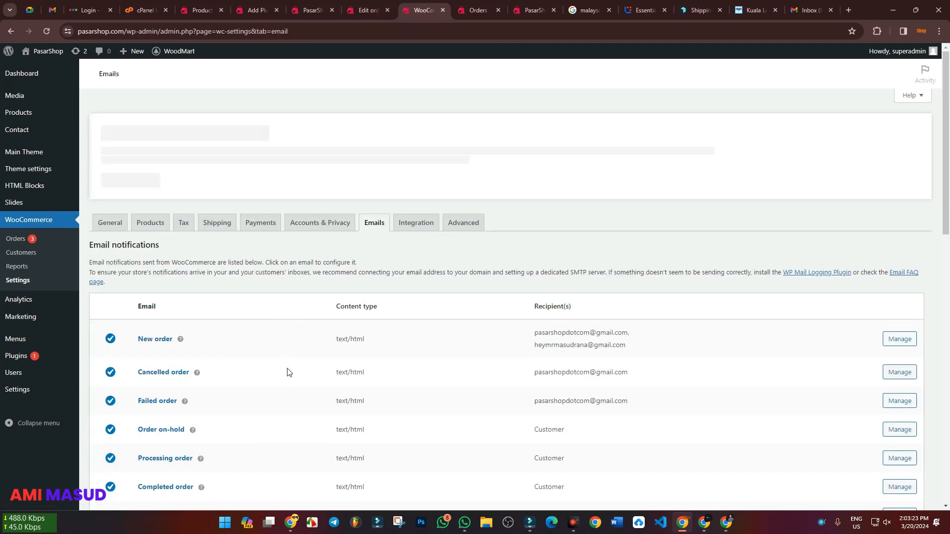
pyautogui.scroll(-5, 289, 381)
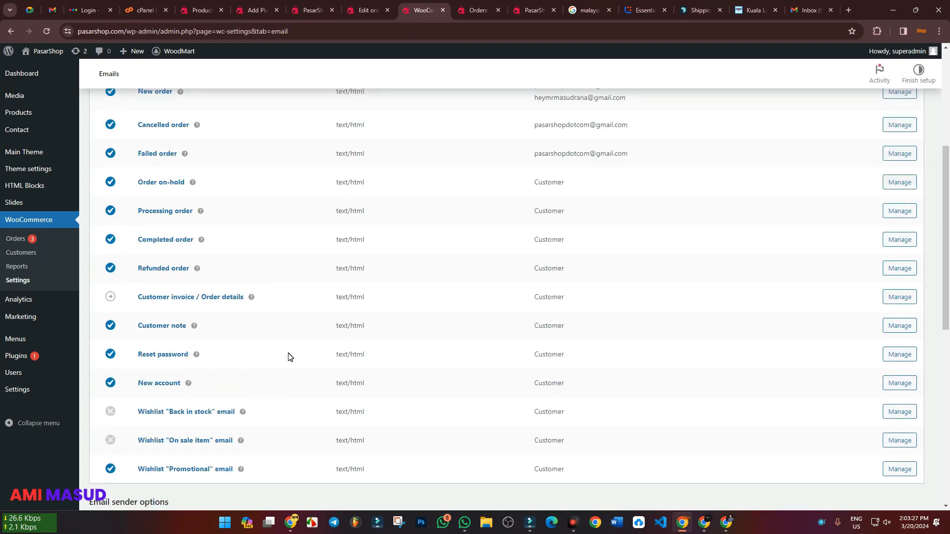
# Switch to the customer's Gmail and review the "Your PasarShop order is now complete" email from its header to its footer
pyautogui.click(705, 522)
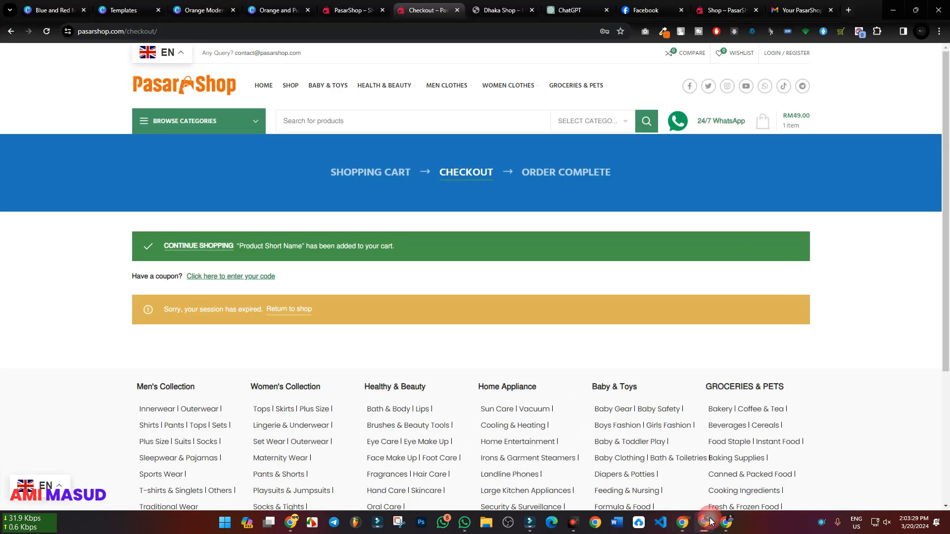
pyautogui.click(799, 10)
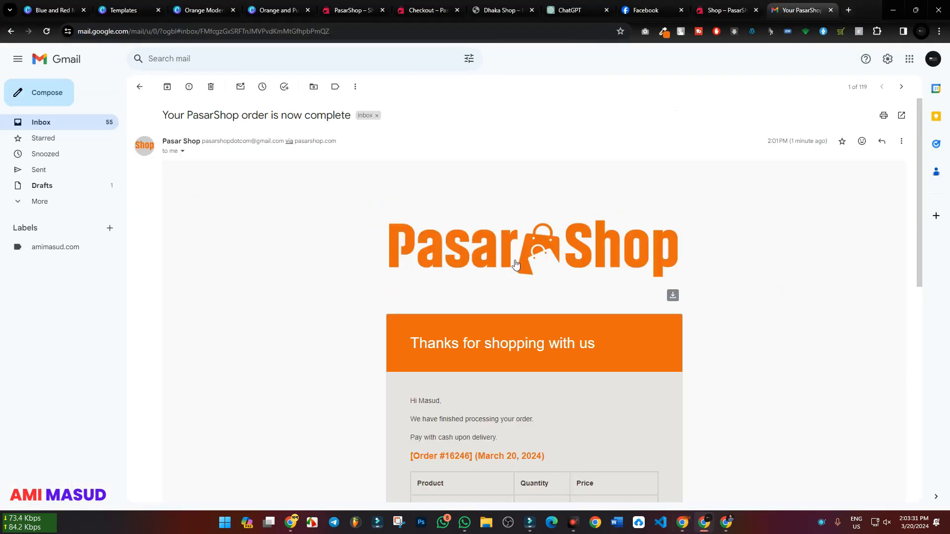
pyautogui.scroll(-4, 446, 198)
pyautogui.scroll(-5, 395, 323)
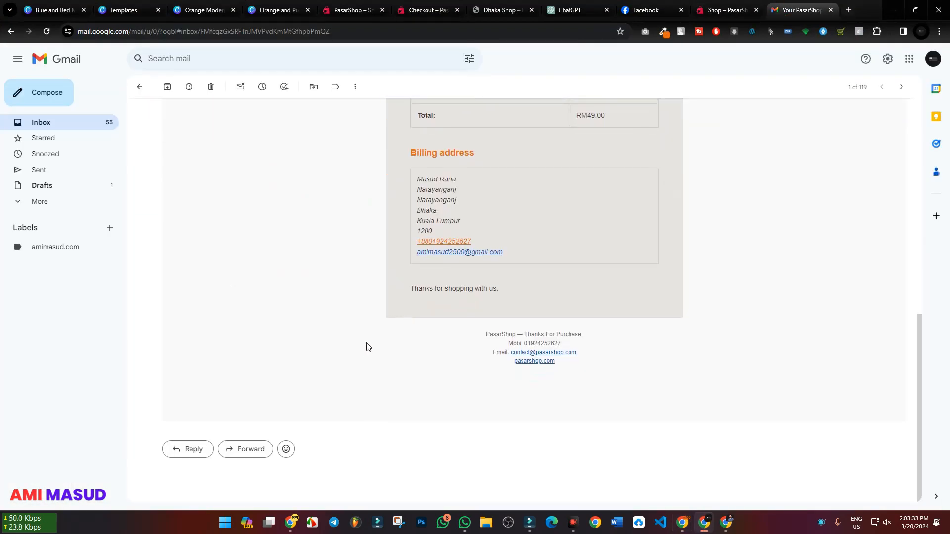
pyautogui.scroll(9, 364, 345)
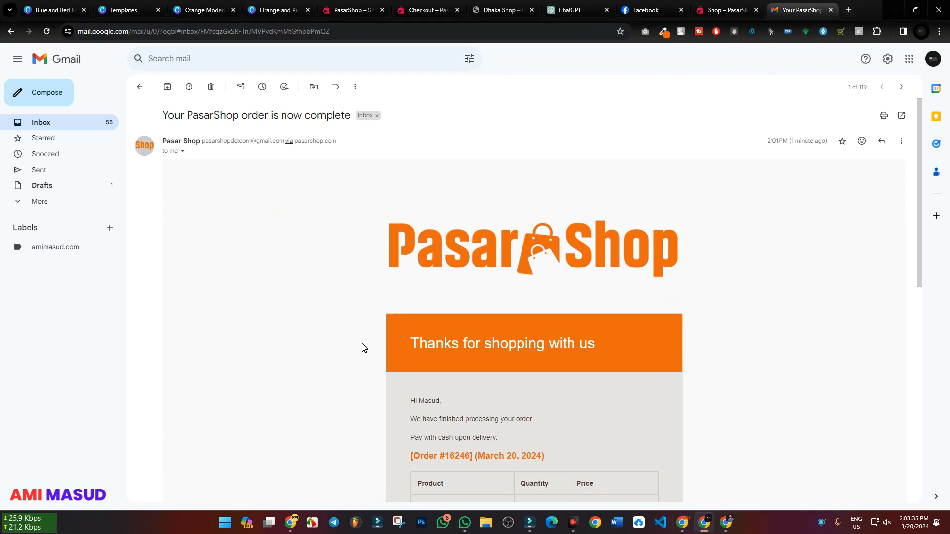